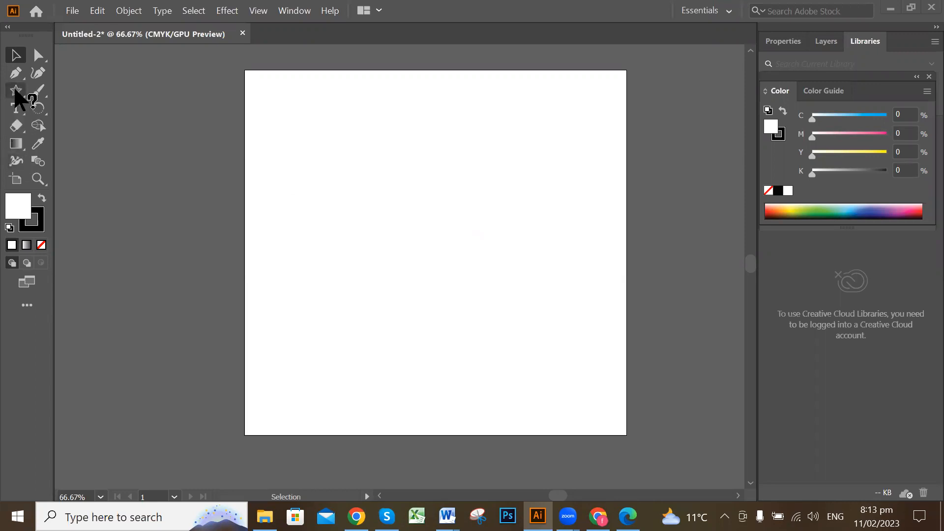
Draw a square with the Rectangle tool in the upper-left part of the artboard.
left_click(16, 91)
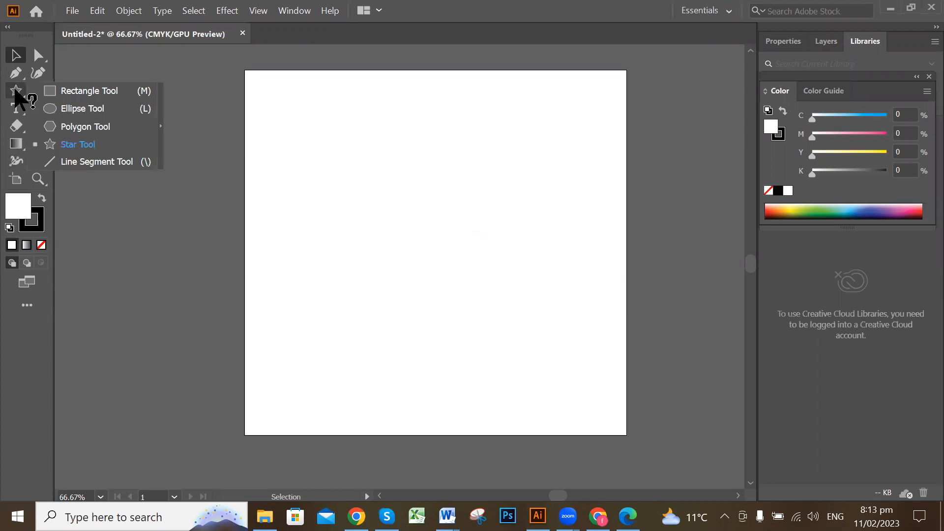
left_click(71, 100)
key("m")
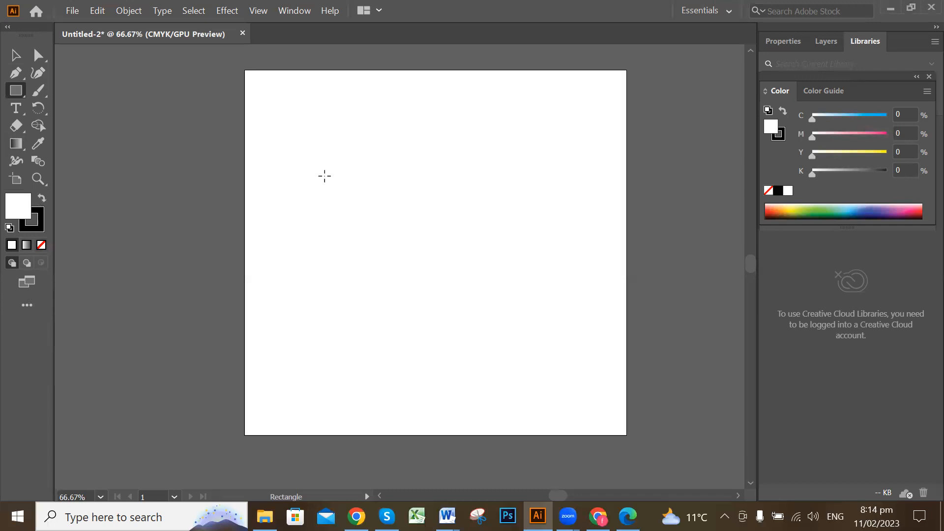
left_click_drag(336, 193, 411, 269)
scroll(534, 262, "up", 2)
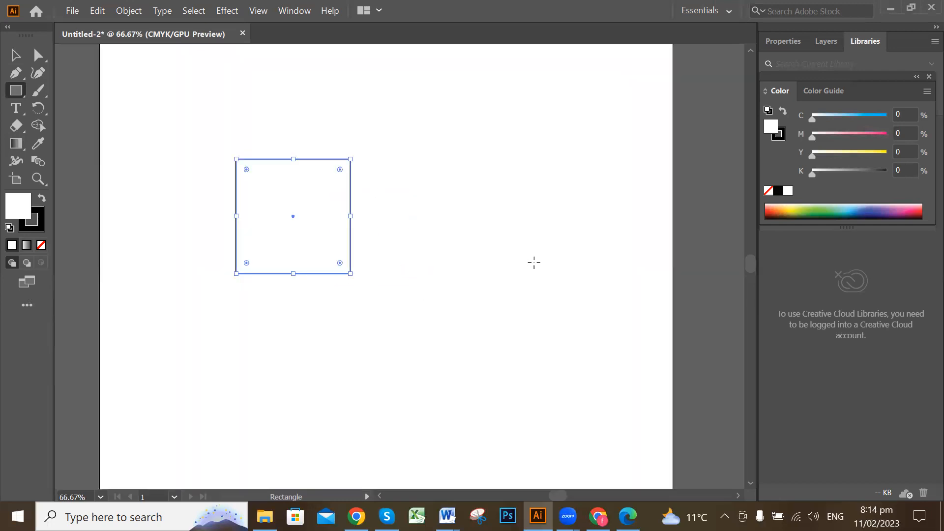
left_click_drag(577, 304, 600, 265)
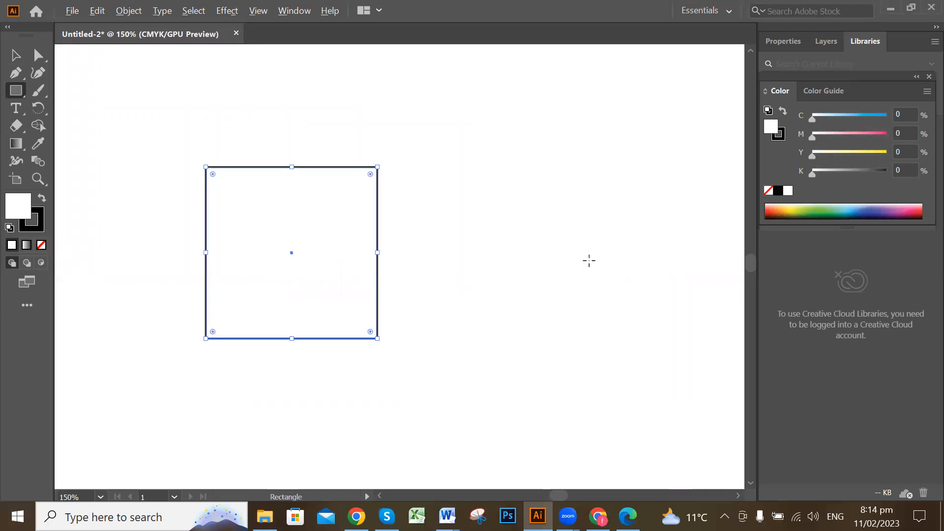
scroll(588, 259, "down", 1)
left_click_drag(585, 330, 529, 340)
Duplicate the square and place the copy directly beside its right edge.
left_click(16, 55)
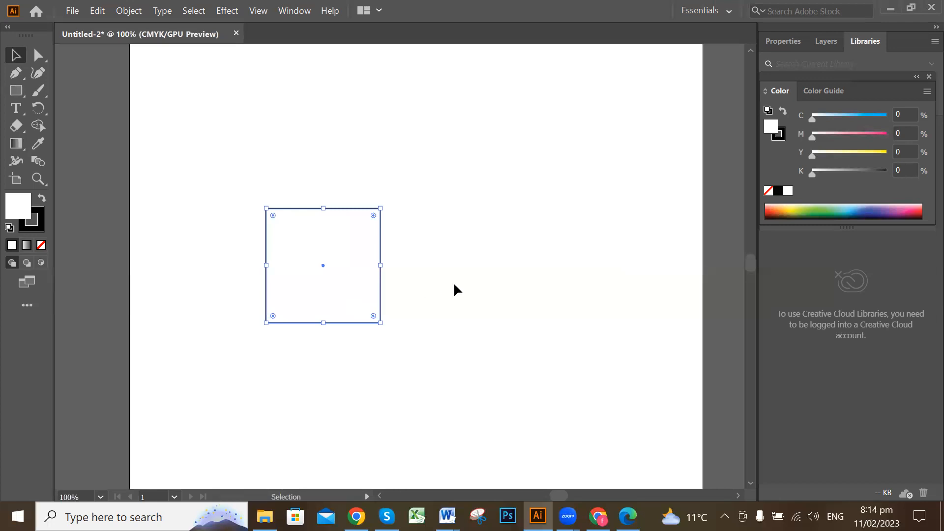
left_click_drag(347, 278, 460, 275)
left_click_drag(505, 330, 506, 331)
left_click(545, 352)
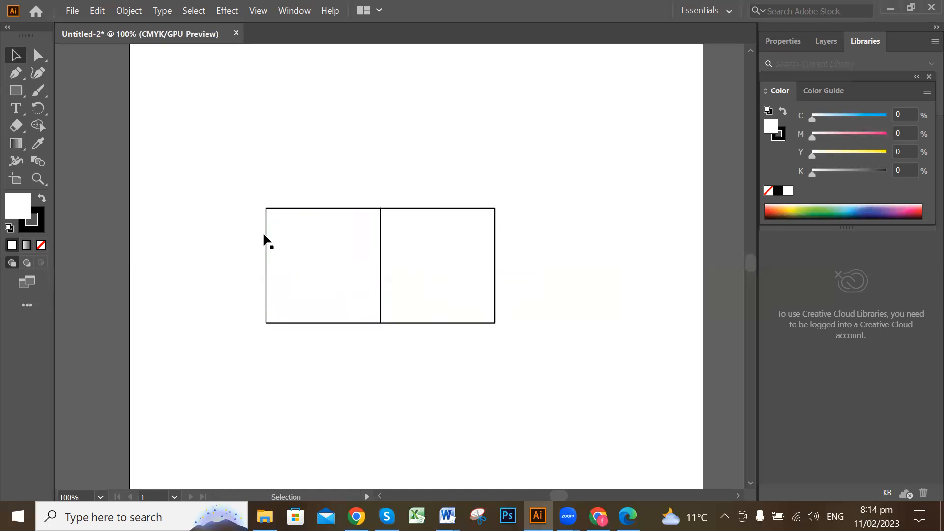
left_click_drag(462, 270, 349, 153)
left_click(452, 251)
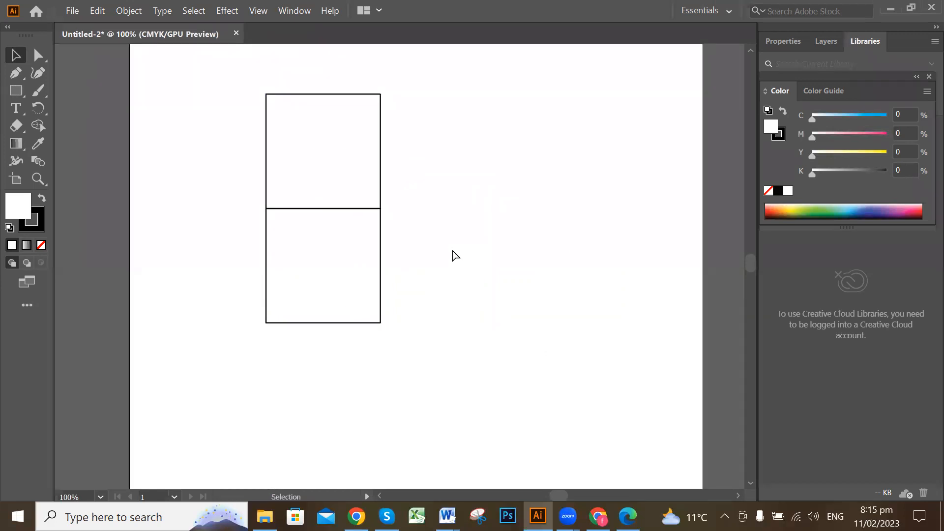
key("ctrl+z")
left_click(595, 253)
left_click_drag(462, 253, 523, 131)
key("ctrl+z")
left_click(564, 255)
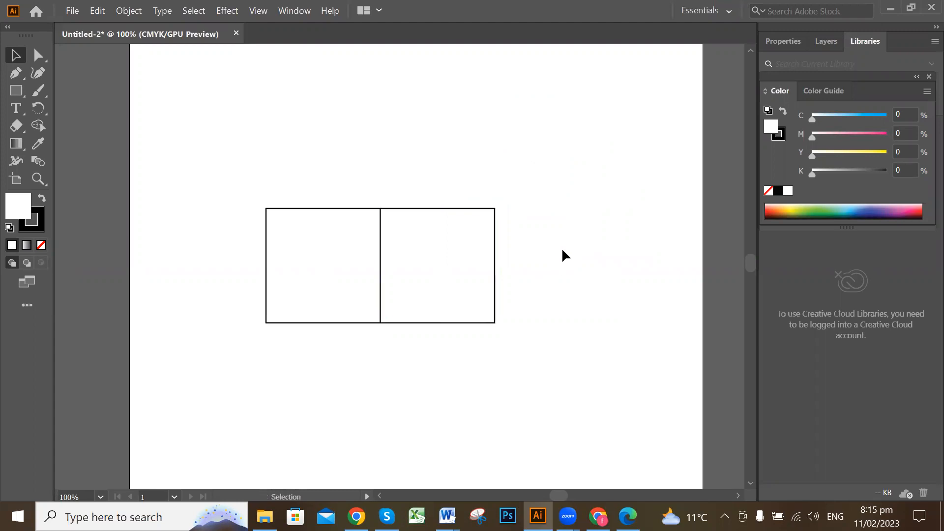
Paste a copy of the right square and place it above the left square, slightly offset to the left.
left_click(473, 247)
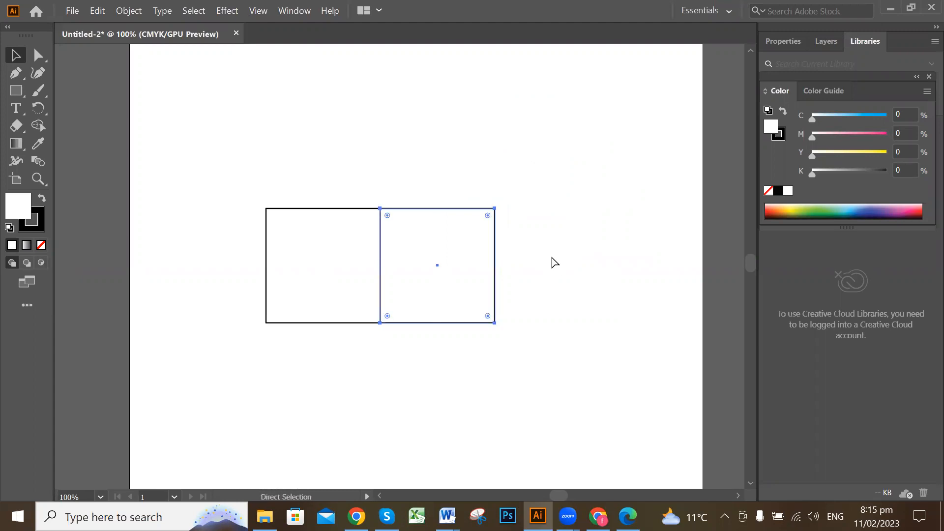
left_click(471, 270)
key("ctrl+v")
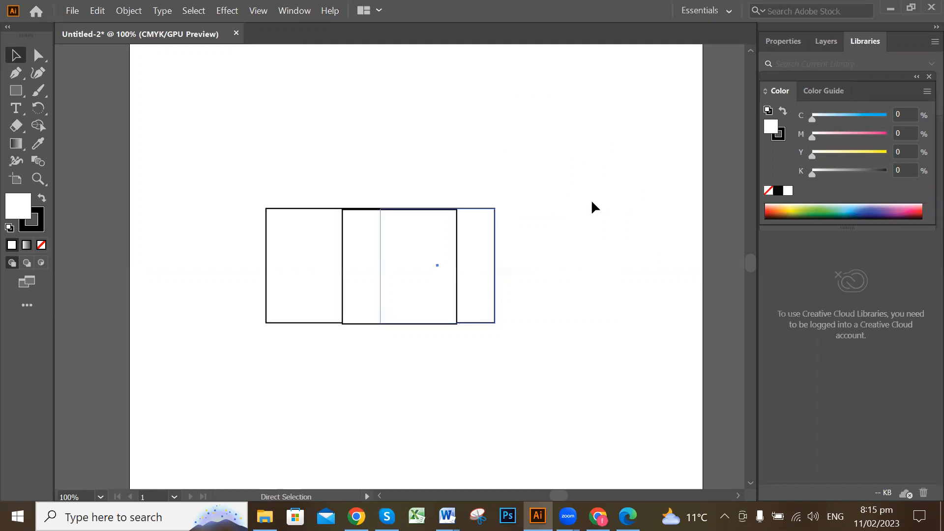
left_click_drag(465, 271, 556, 206)
left_click_drag(473, 197, 245, 126)
Reposition the right square and nudge it horizontally until its left edge meets the left square's right edge.
left_click_drag(418, 263, 453, 278)
left_click(570, 315)
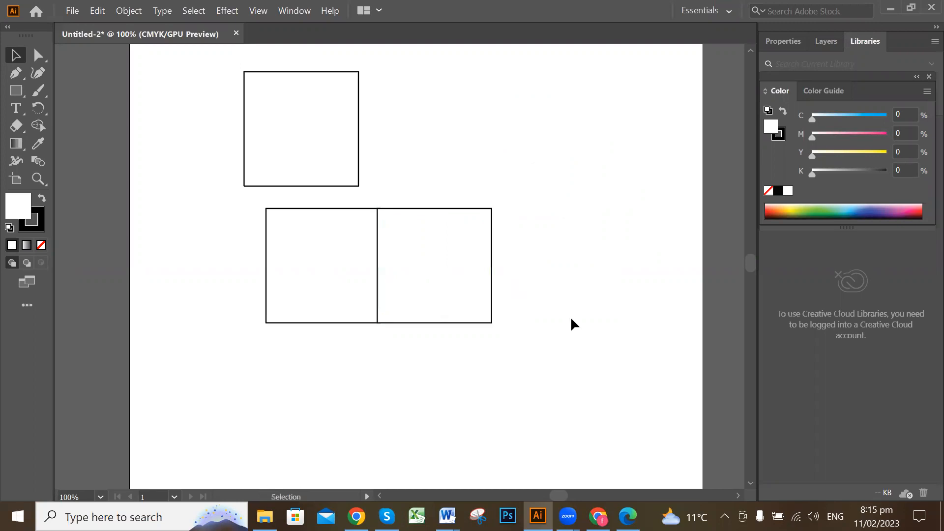
left_click(454, 264)
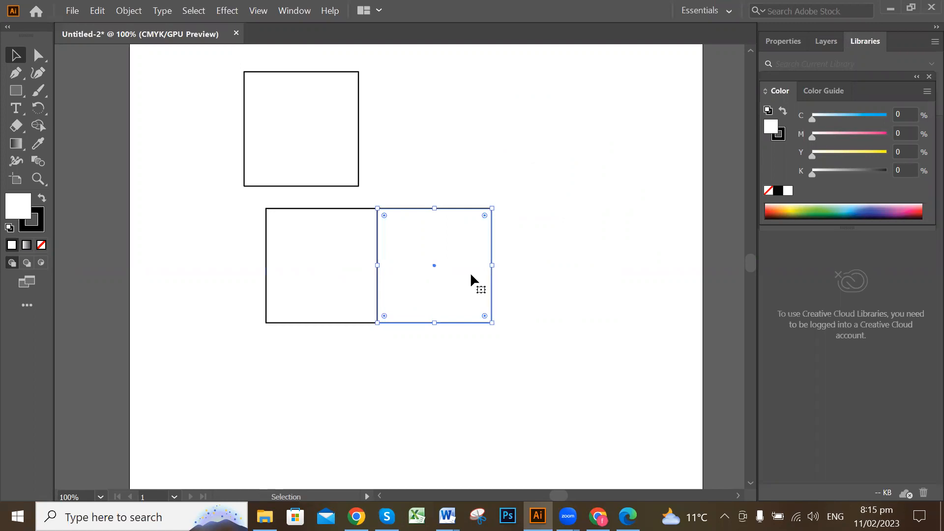
key("Right")
key("Right")
key("Right")
key("Right")
key("Right")
key("Right")
key("Right")
key("Right")
key("Right")
key("Right")
key("Right")
key("Right")
key("Right")
key("Right")
key("Right")
key("Right")
key("Right")
key("Right")
key("Right")
key("Right")
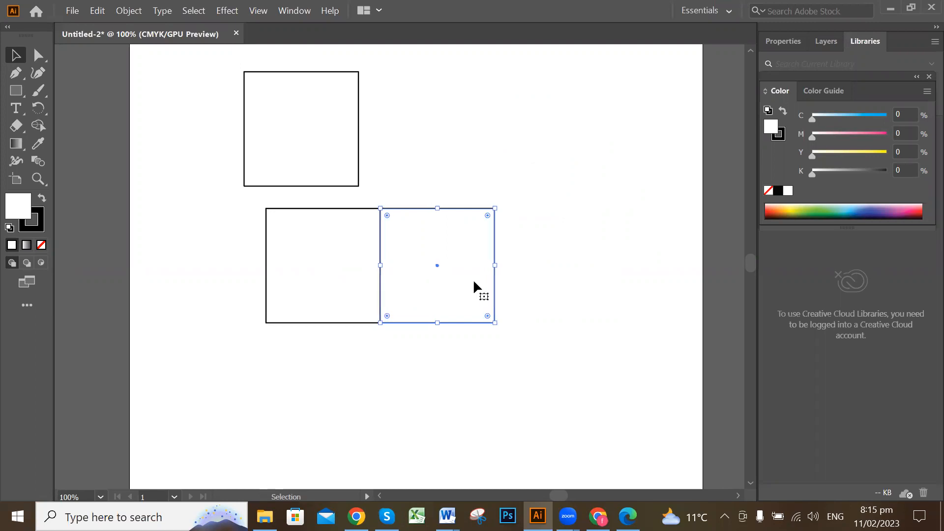
key("Right")
key("Right")
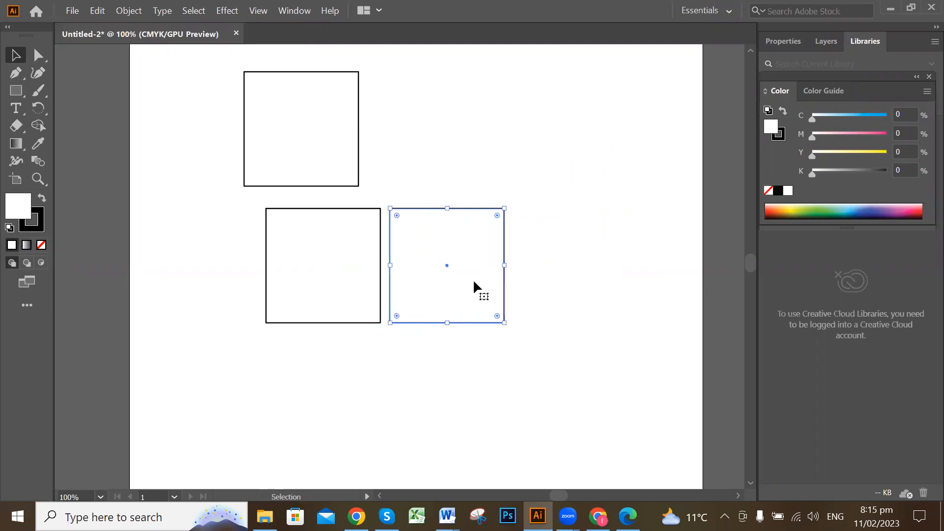
key("Left")
key("Left")
key("Left")
key("Left")
key("Left")
key("Left")
key("Left")
key("Left")
key("Left")
key("Left")
key("Left")
key("Left")
key("Left")
key("Left")
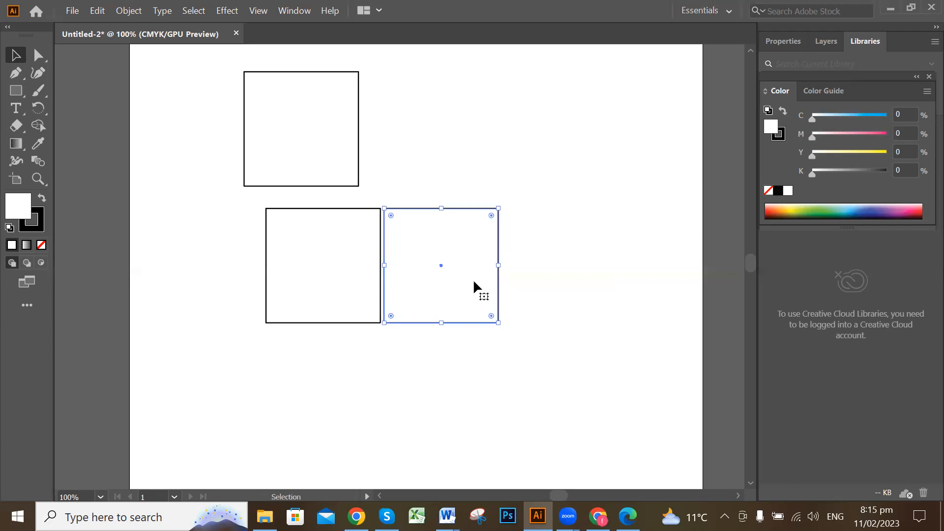
key("Left")
key("Left")
key("Left")
key("Left")
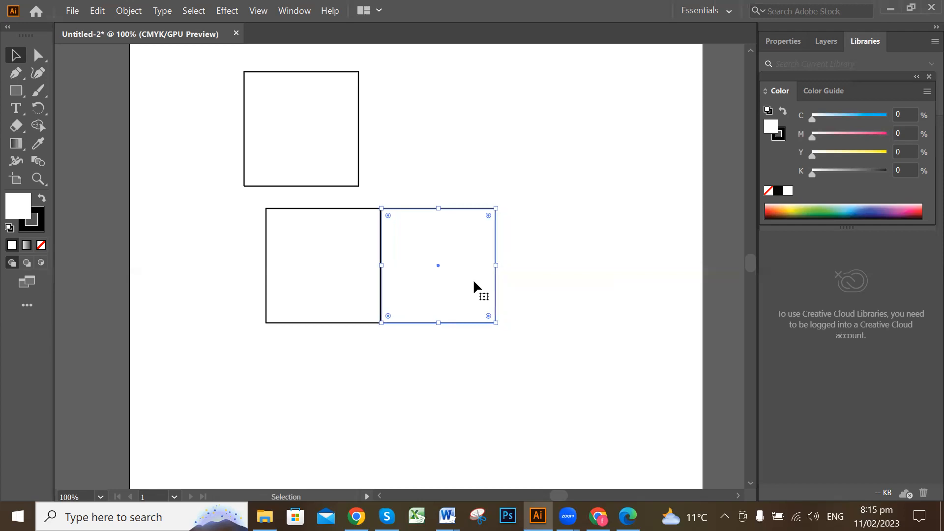
key("Left")
key("Right")
key("Right")
key("Left")
left_click(522, 267)
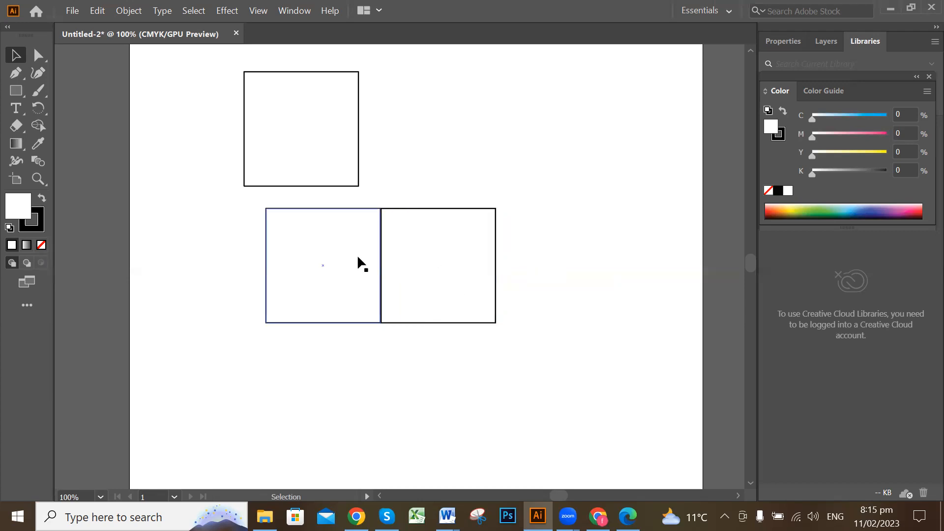
left_click(432, 256)
key("Right")
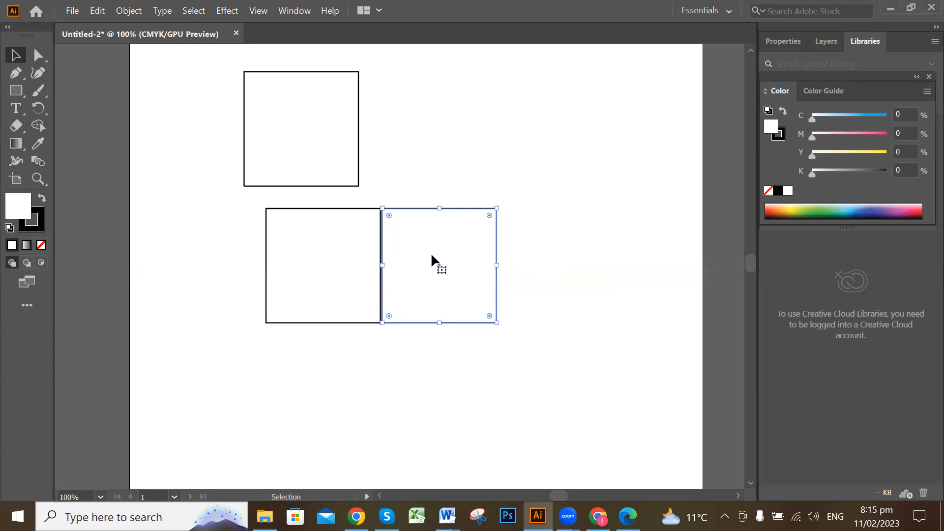
left_click(552, 244)
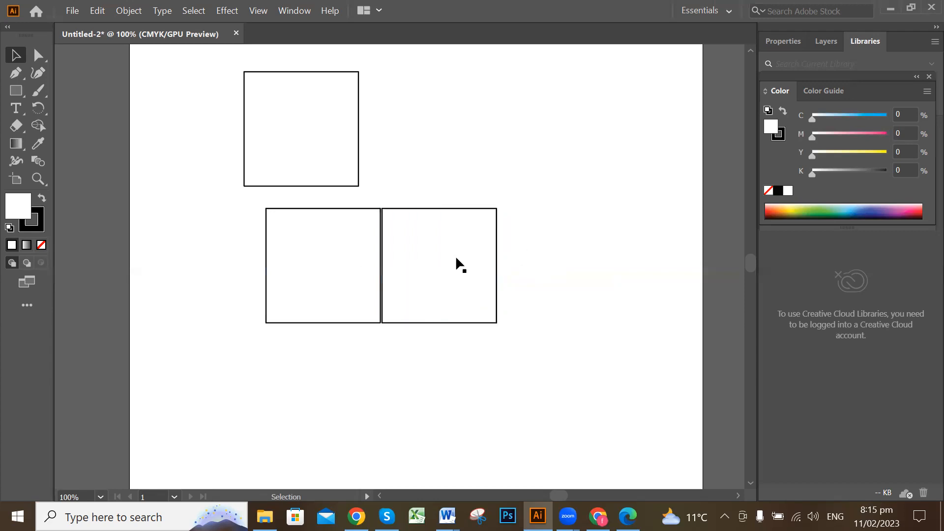
left_click(459, 255)
key("Left")
left_click(542, 258)
Move the upper square so it sits flush on the top edge of the lower-left square.
left_click_drag(297, 116, 318, 137)
left_click(593, 260)
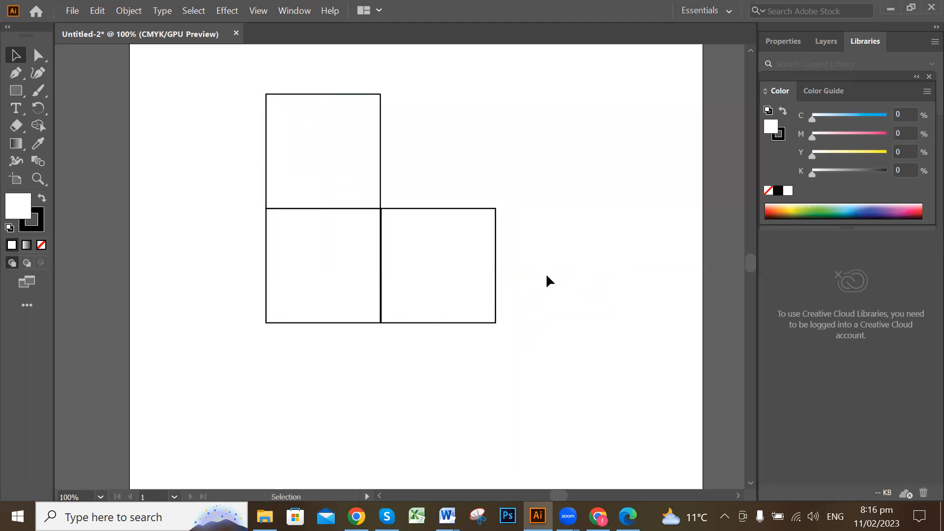
scroll(634, 279, "up", 1)
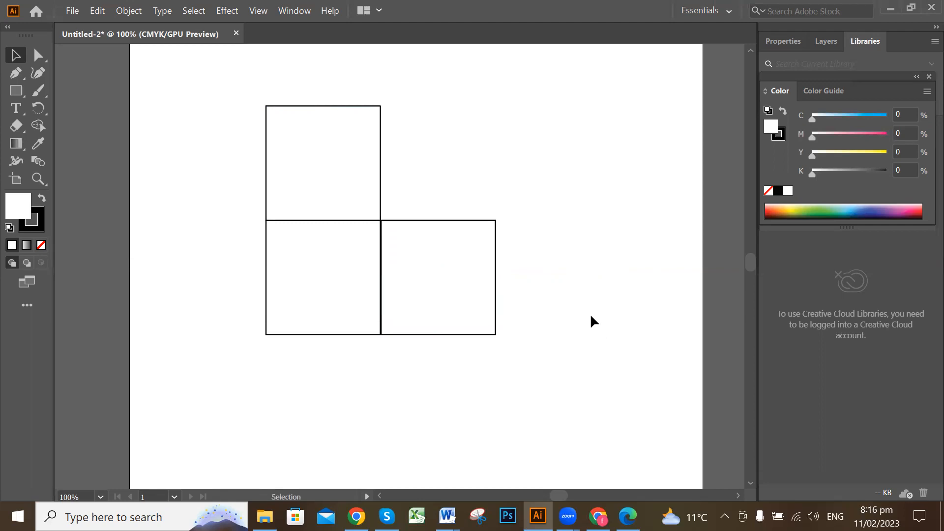
mouse_move(603, 320)
left_mouse_down()
mouse_move(594, 211)
mouse_move(608, 292)
mouse_move(605, 219)
mouse_move(614, 346)
mouse_move(600, 202)
mouse_move(606, 344)
mouse_move(567, 320)
mouse_move(573, 326)
mouse_move(604, 202)
mouse_move(604, 342)
mouse_move(592, 196)
mouse_move(592, 264)
mouse_move(628, 341)
mouse_move(600, 327)
left_mouse_up()
left_click_drag(571, 287, 554, 262)
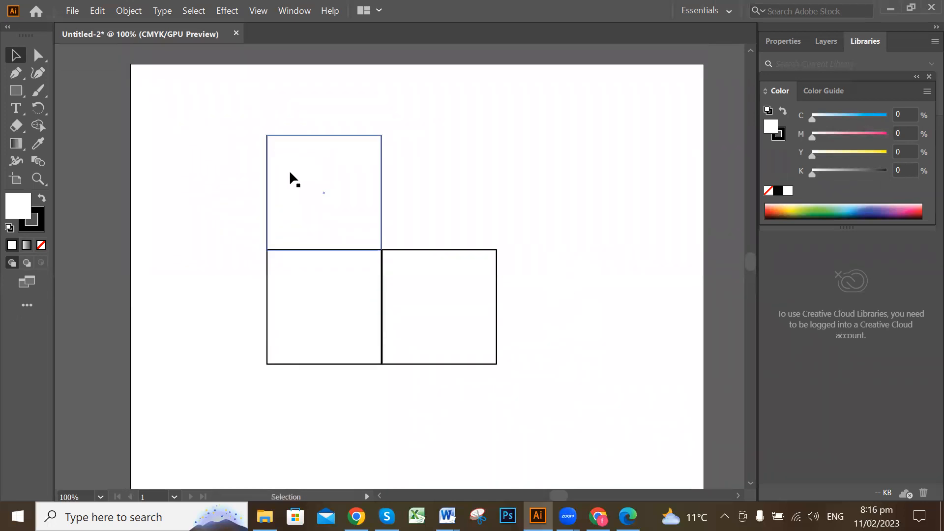
Try selecting the upper square's two top anchor points with the Direct Selection tool.
left_click(39, 52)
left_click(317, 183)
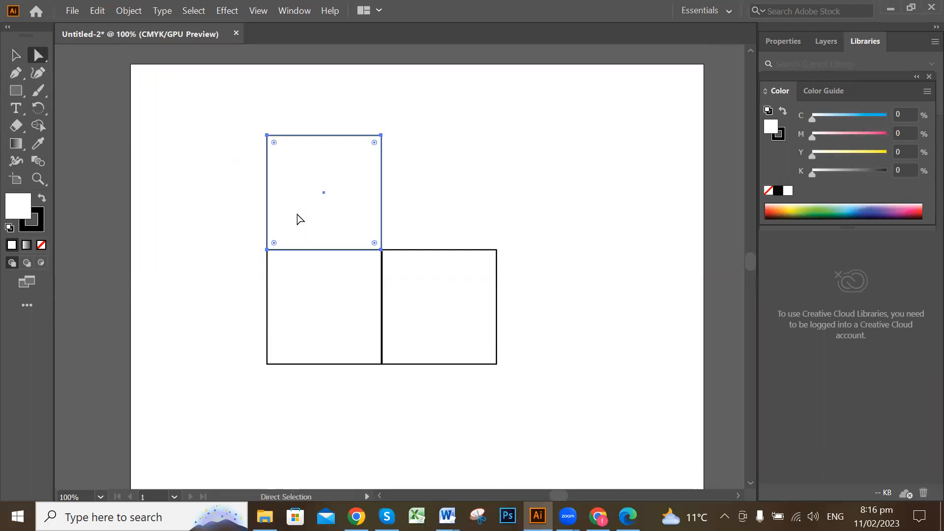
left_click(41, 56)
left_click(39, 56)
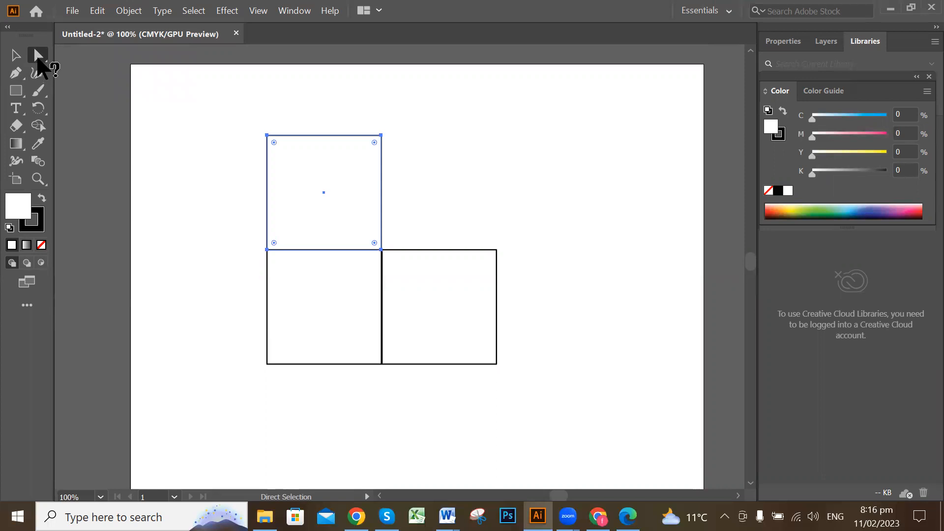
left_click(39, 57)
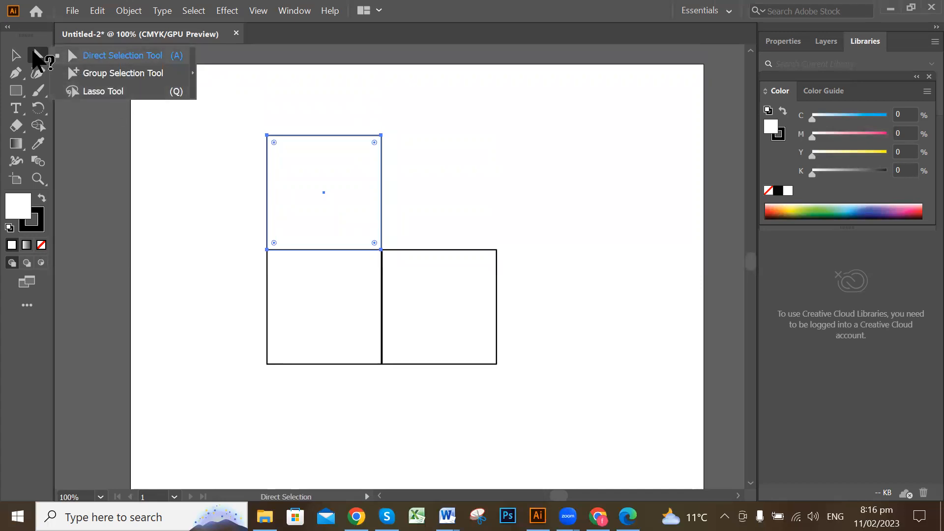
left_click(38, 58)
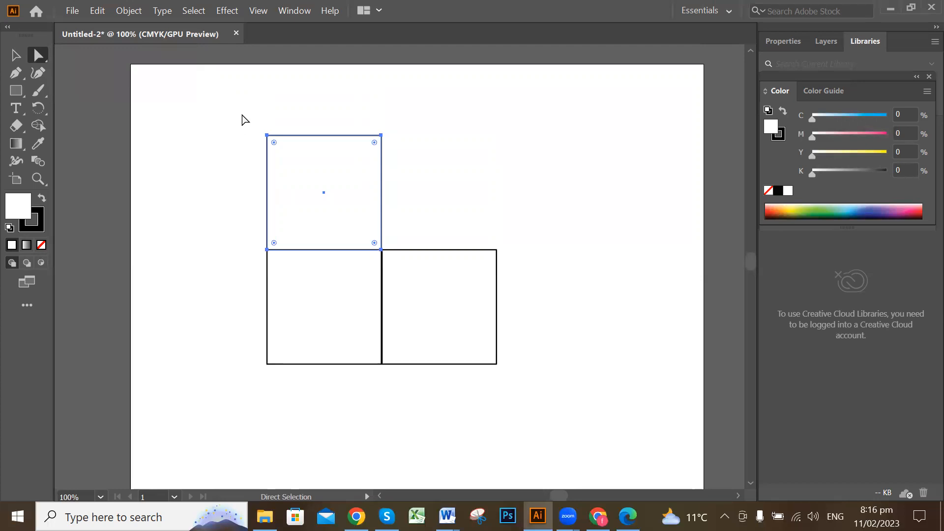
left_click_drag(242, 115, 408, 164)
left_click(185, 169)
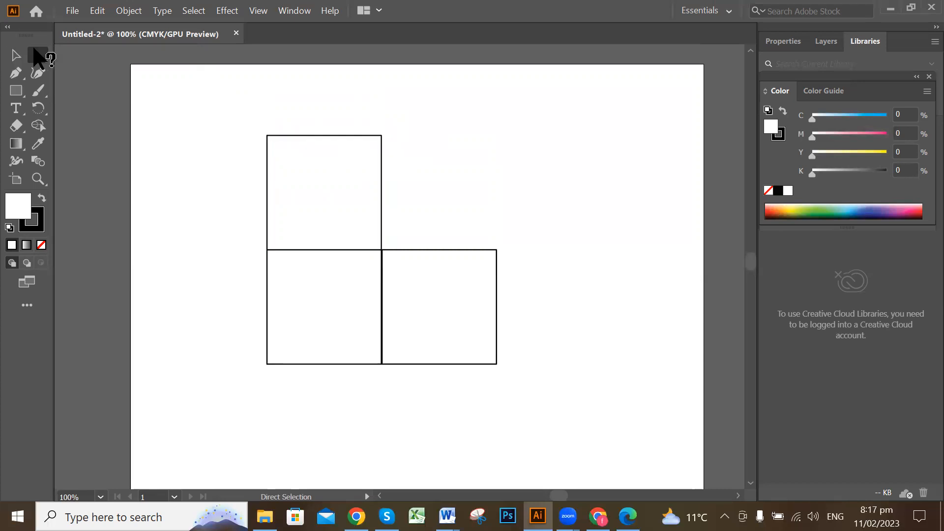
left_click(320, 188)
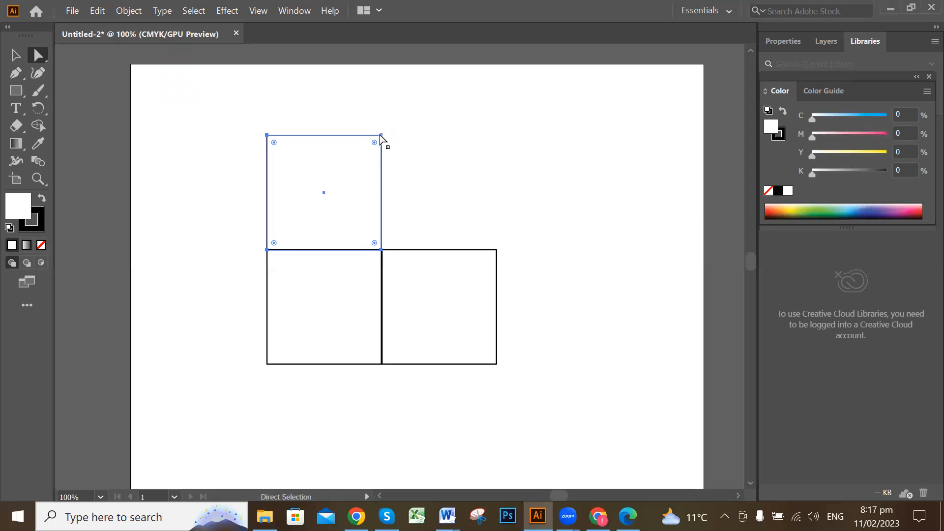
left_click_drag(384, 138, 452, 171)
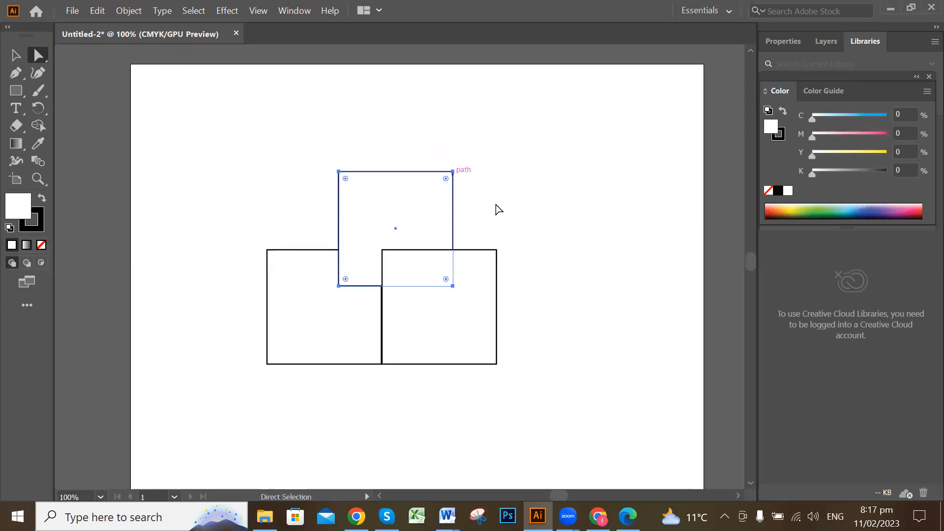
left_click_drag(421, 245, 390, 179)
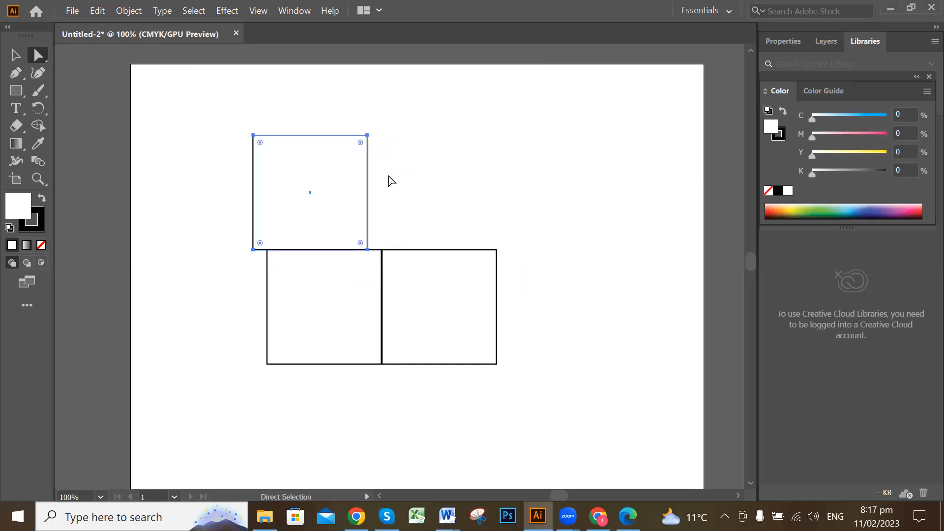
key("ctrl+z")
key("ctrl+z")
key("ctrl+z")
key("ctrl+z")
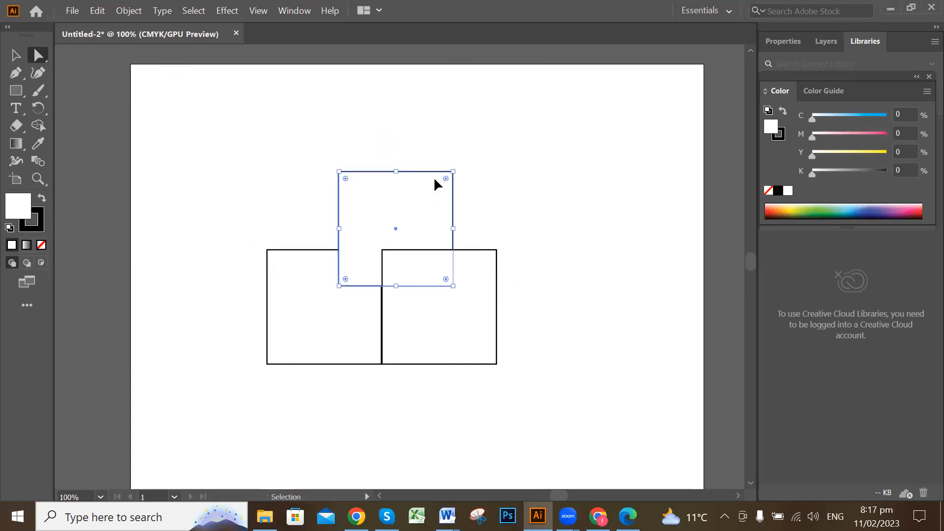
Select the upper square's two top anchors and shift them down and right to form the cube's slanted top face.
key("a")
left_click(559, 199)
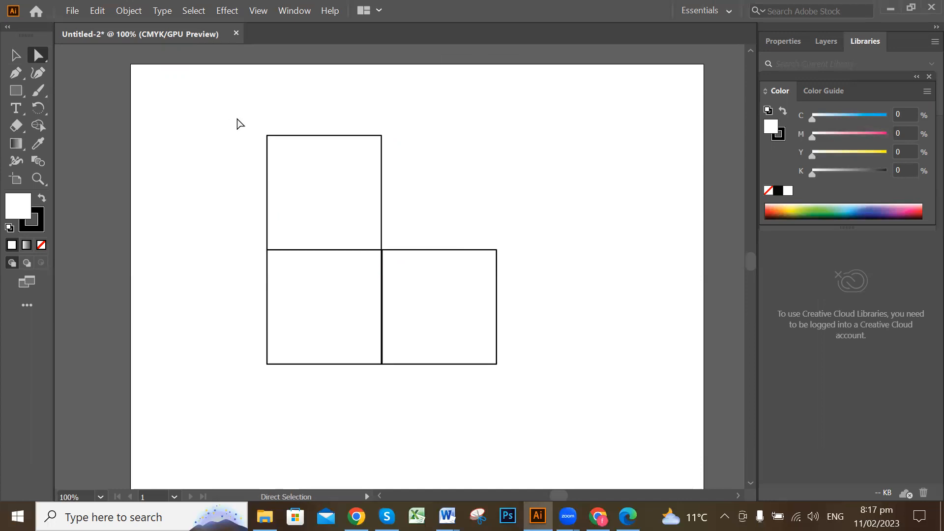
left_click_drag(241, 117, 412, 167)
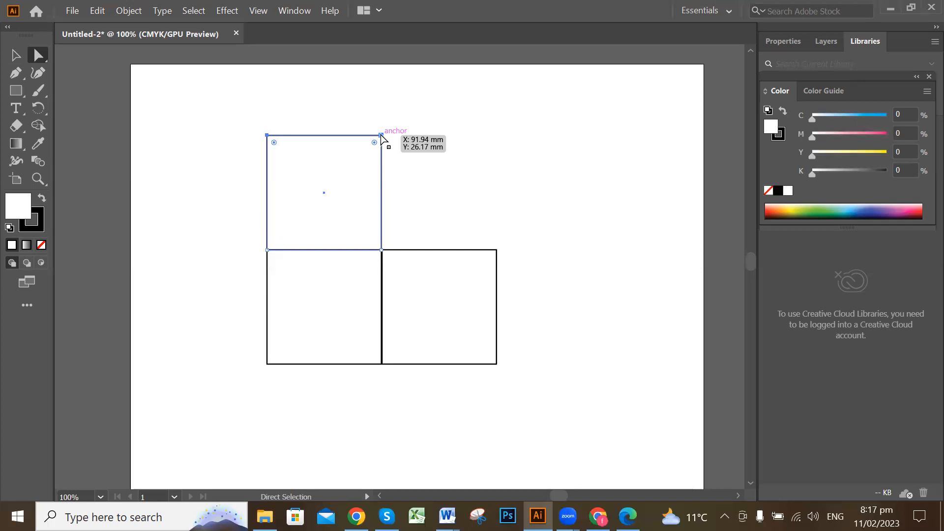
left_click_drag(410, 156, 427, 219)
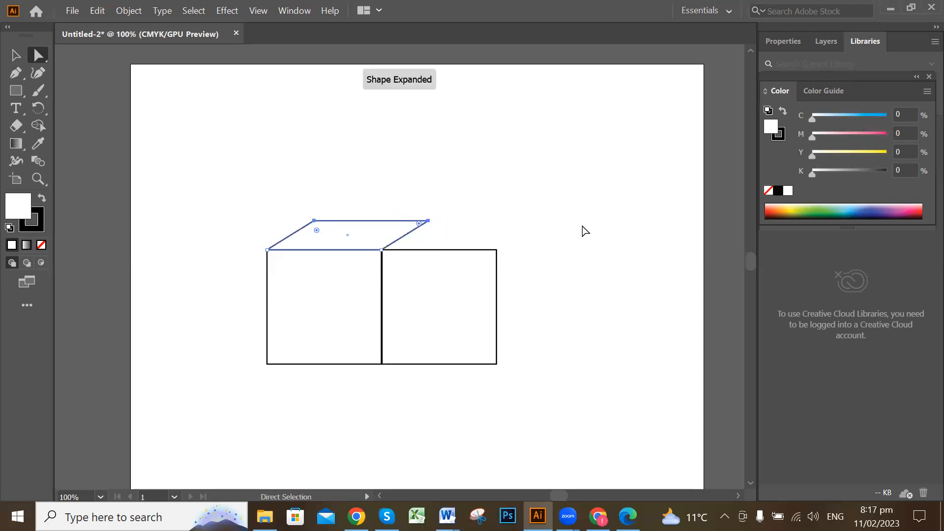
Select the right square's two right-hand anchors and move them up and left to meet the top face's back corner.
left_click(467, 233)
left_click_drag(464, 227, 532, 386)
left_click_drag(496, 249, 428, 221)
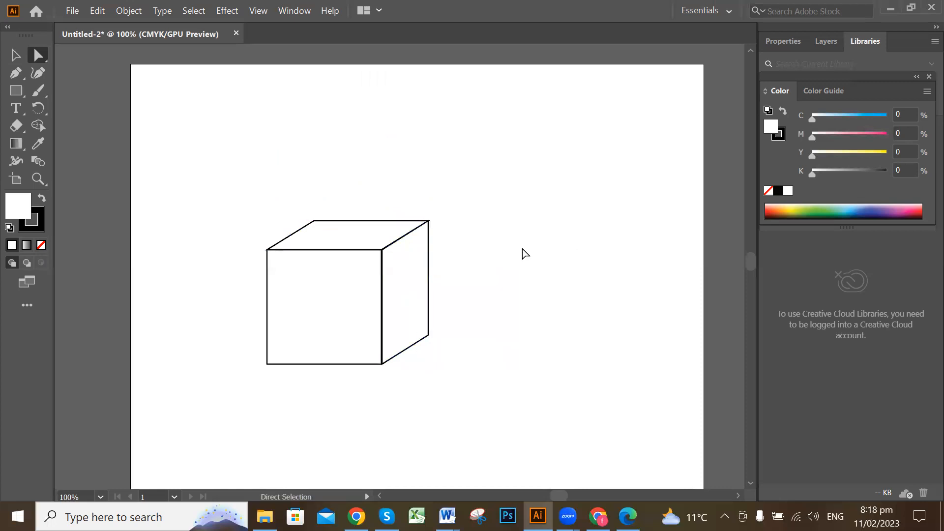
Select all three faces of the cube and move it straight up toward the upper part of the artboard.
left_click(14, 57)
left_click_drag(224, 194, 454, 364)
left_click_drag(338, 307, 339, 215)
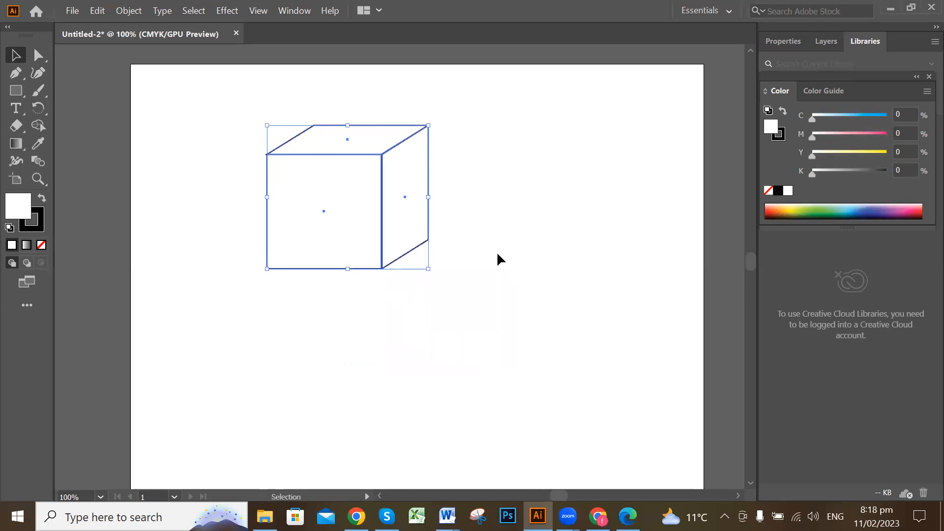
Duplicate the whole cube and place the copy below the original, shifted slightly left.
key("a")
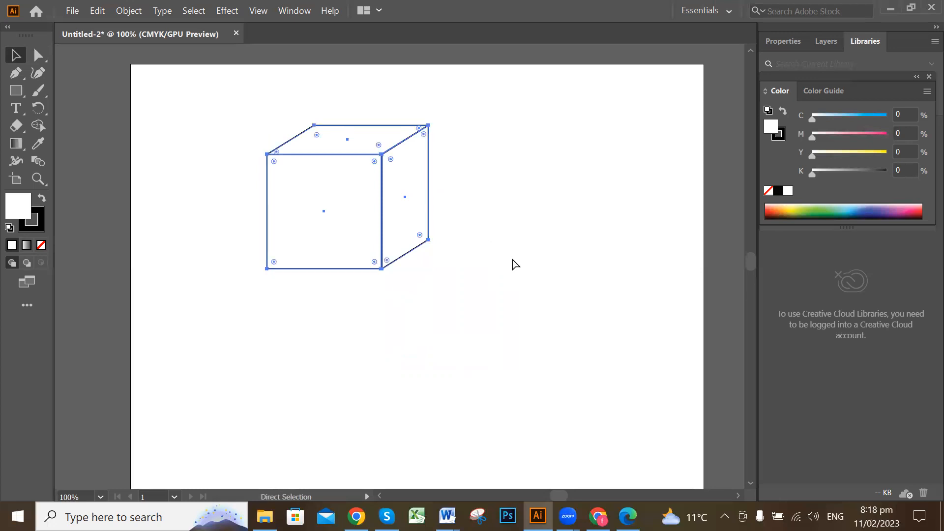
key("ctrl+c")
key("ctrl+v")
key("v")
left_click_drag(404, 270, 524, 293)
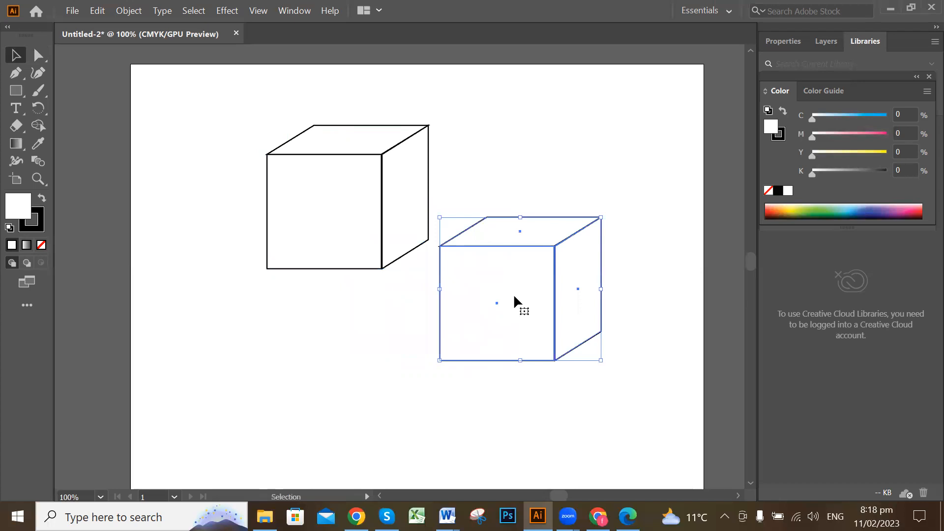
left_click_drag(503, 324, 331, 368)
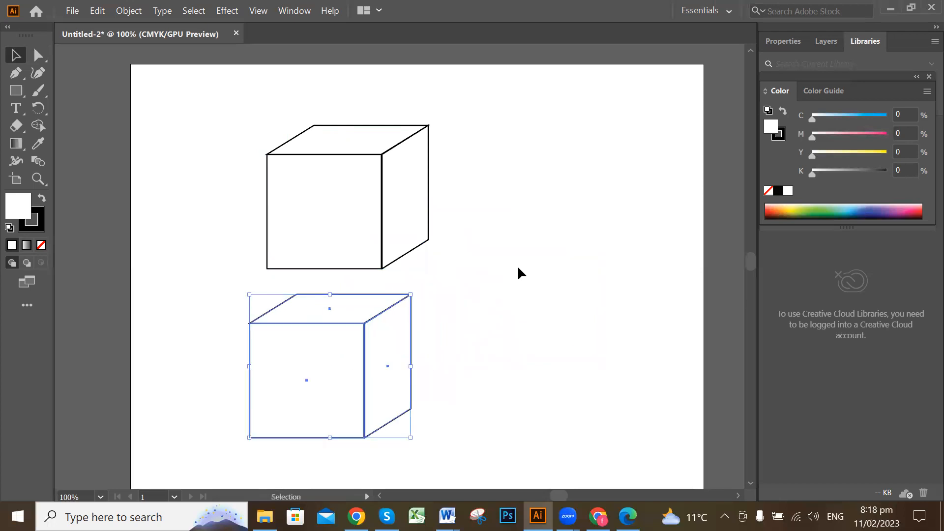
left_click(518, 268)
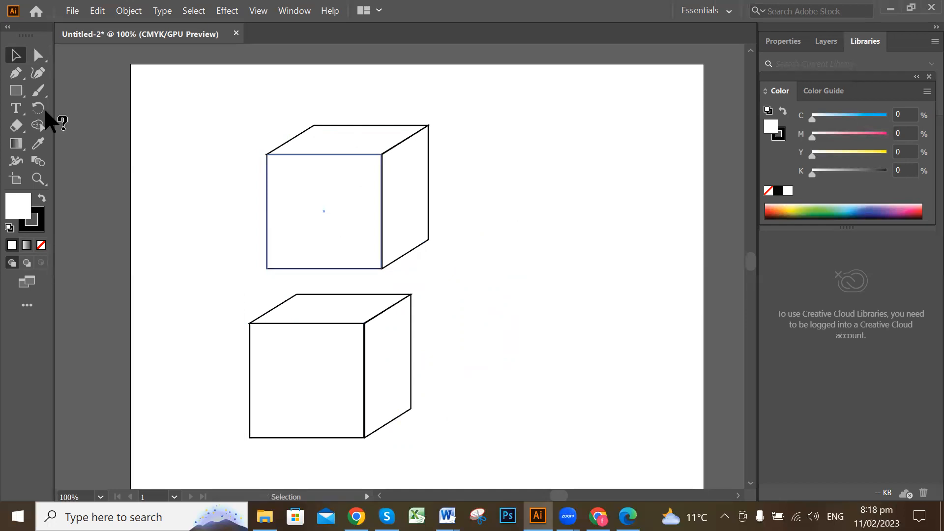
Raise the bottom anchors of the upper cube's front and side faces to flatten it into a shallow lid.
left_click(38, 56)
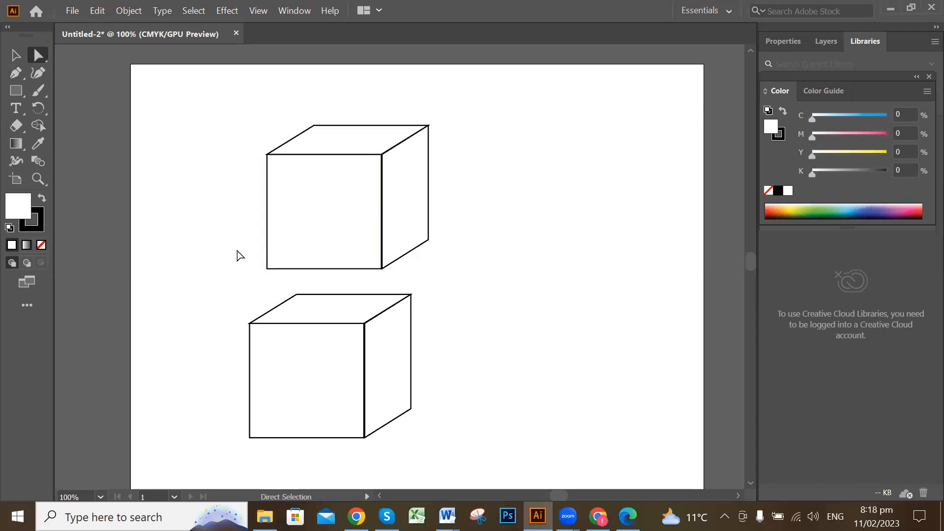
left_click_drag(224, 233, 450, 277)
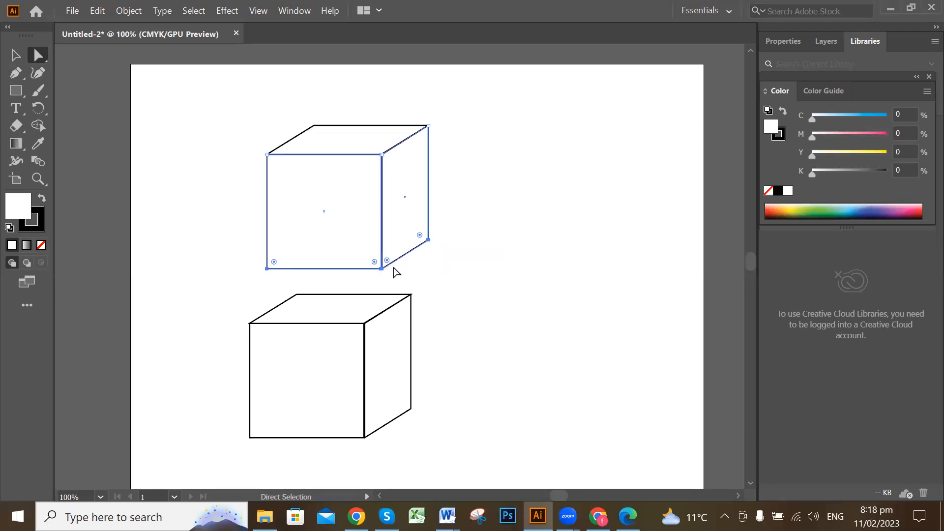
left_click_drag(381, 268, 384, 178)
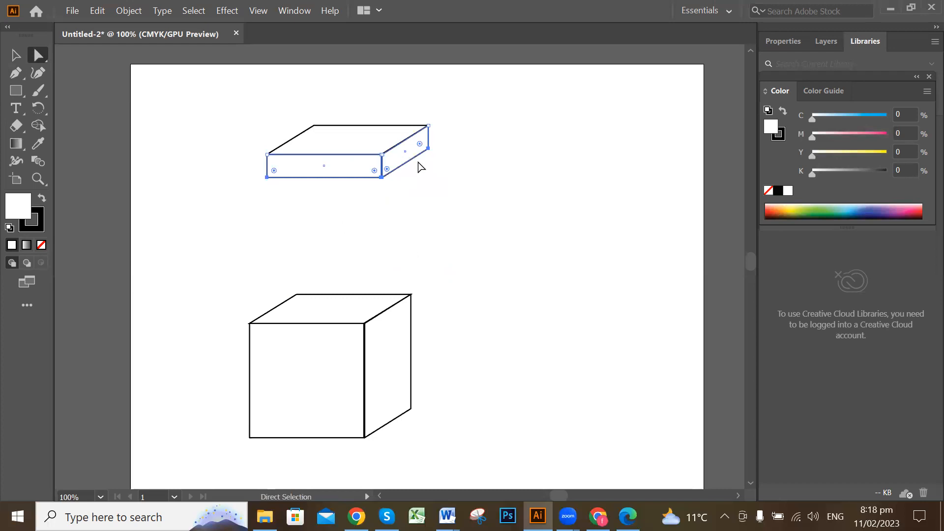
left_click(537, 209)
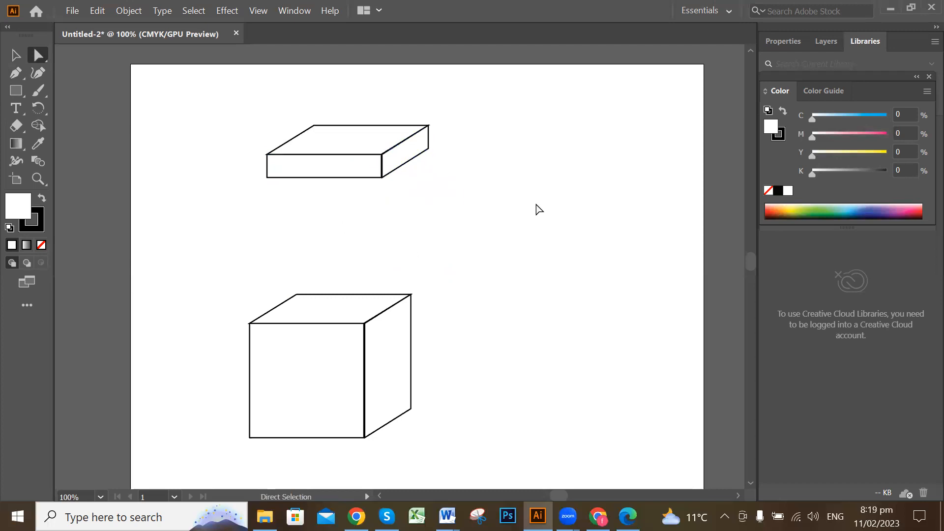
Try moving the whole lower cube up over the lid so their edges align, and undo the move.
left_click(15, 57)
left_click_drag(196, 266, 435, 448)
left_click_drag(351, 376, 372, 226)
left_click(531, 262)
left_click(371, 217)
left_click(535, 246)
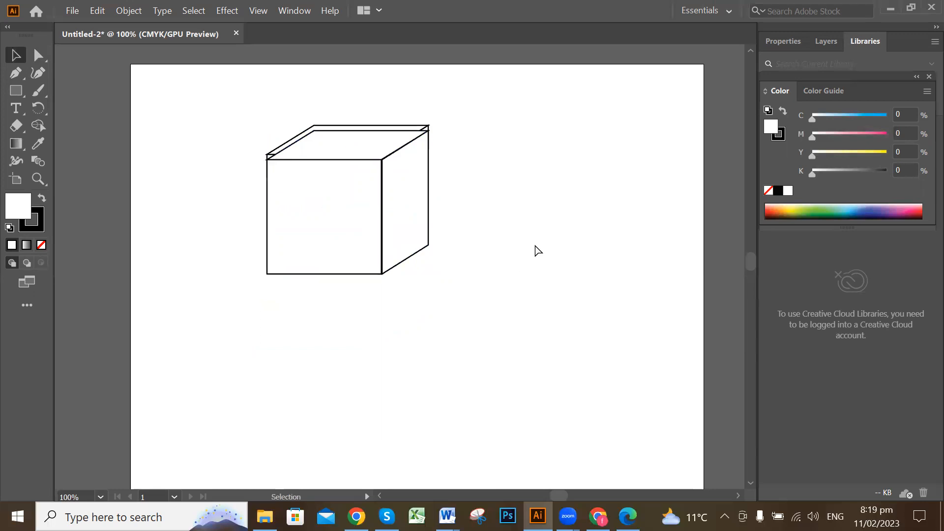
key("ctrl+z")
Move the lower cube up to just beneath the lid and send it backward in the stacking order.
left_click_drag(345, 335, 333, 277)
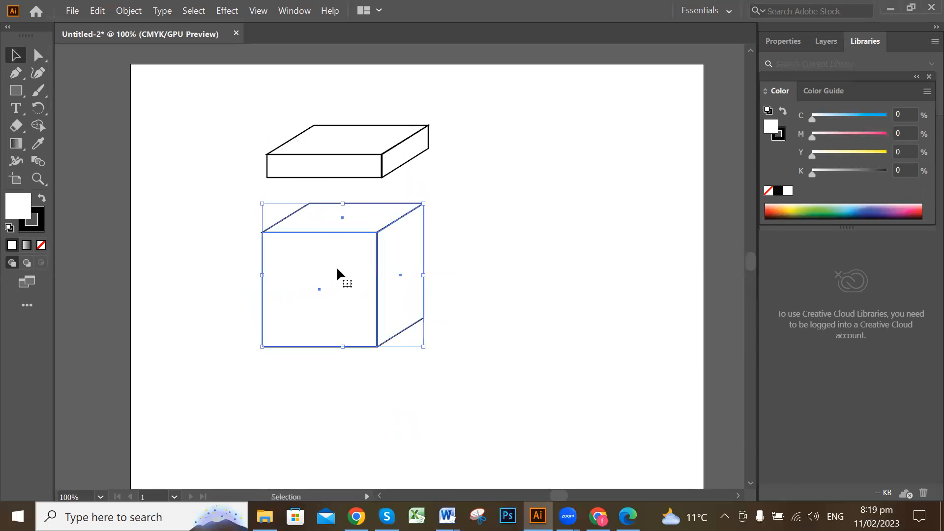
right_click(338, 264)
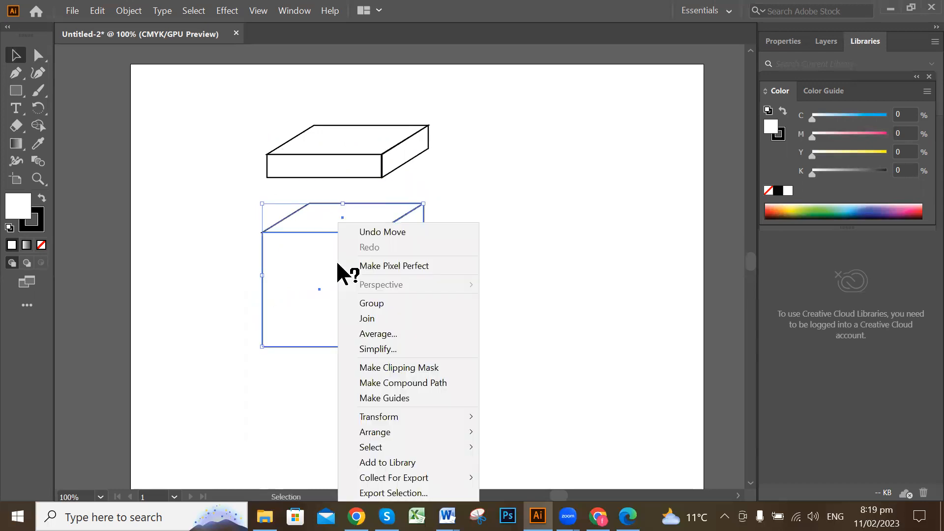
mouse_move(451, 427)
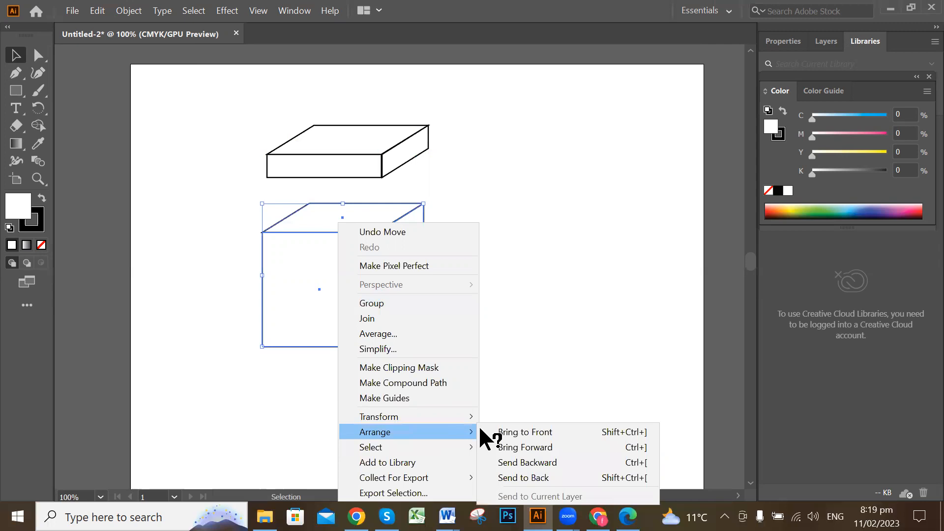
left_click(559, 462)
Try fitting the cube under the lid and sending its front face to the back.
left_click_drag(355, 291, 358, 212)
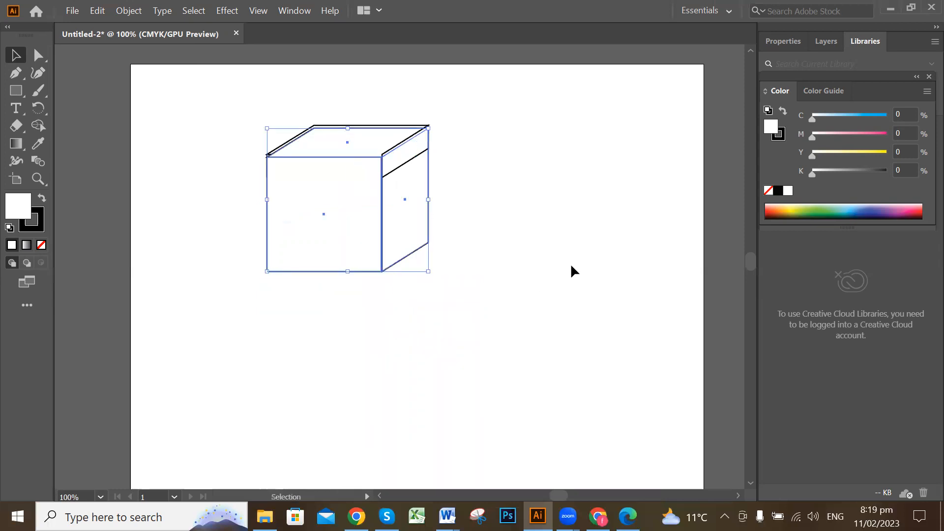
left_click(546, 249)
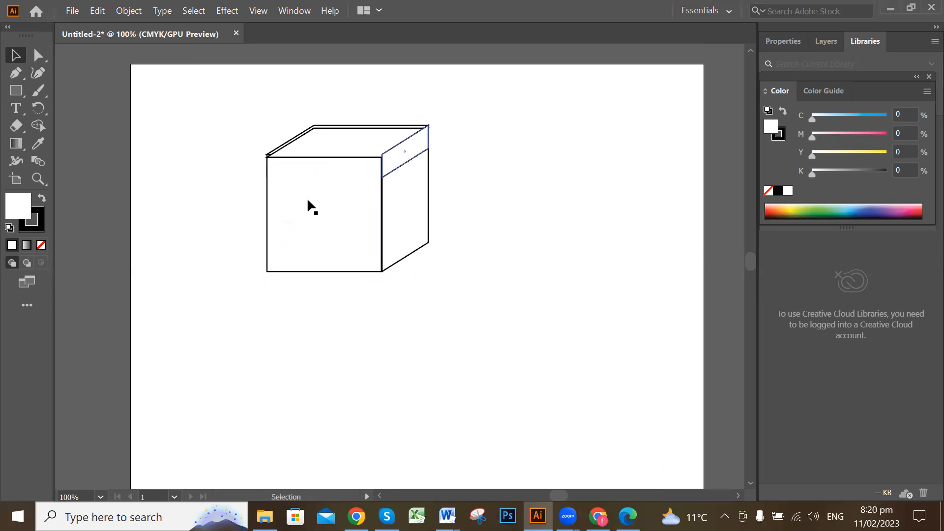
left_click(349, 199)
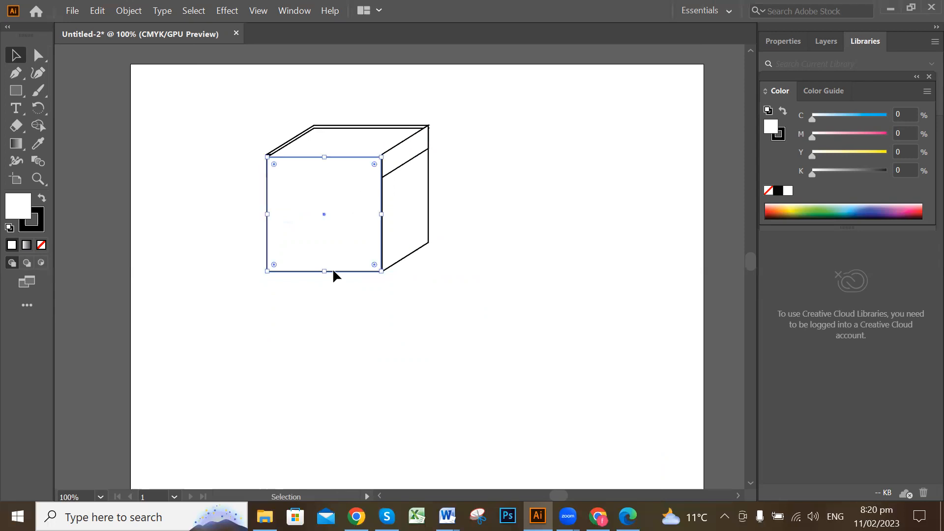
right_click(320, 196)
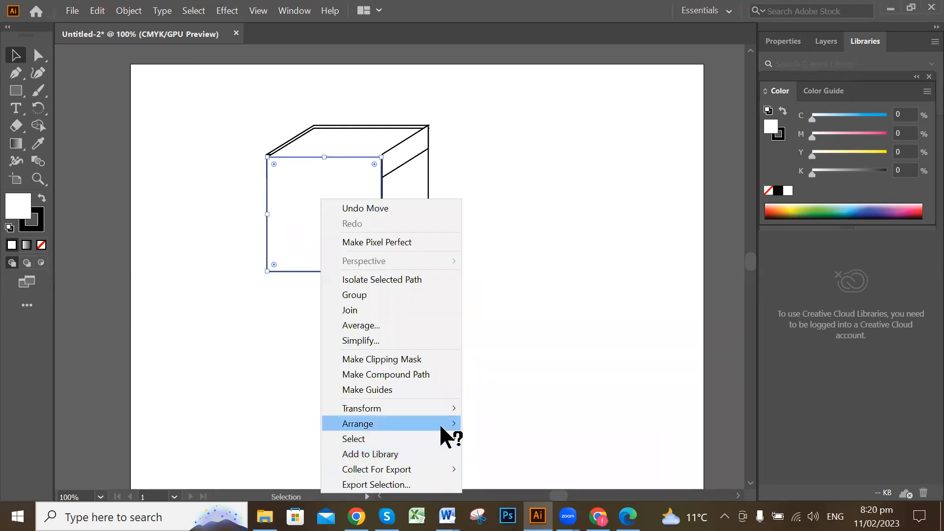
mouse_move(441, 426)
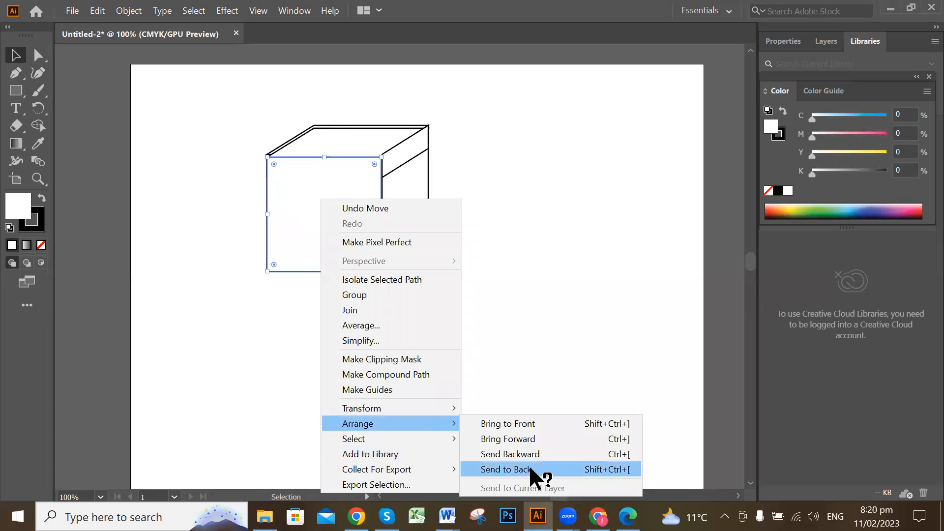
left_click(506, 469)
left_click(568, 220)
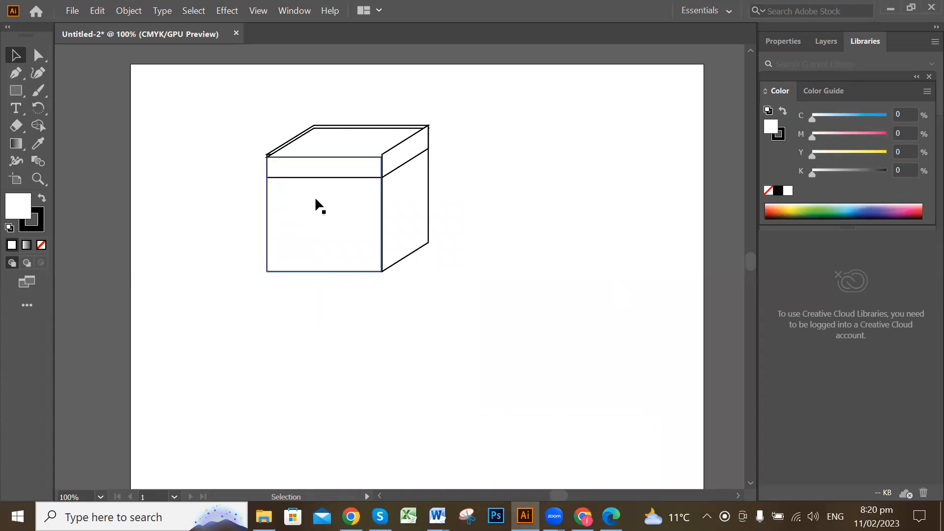
Undo the front face's reordering and the cube's move under the lid, and clear the selection.
left_click(375, 141)
left_click(501, 191)
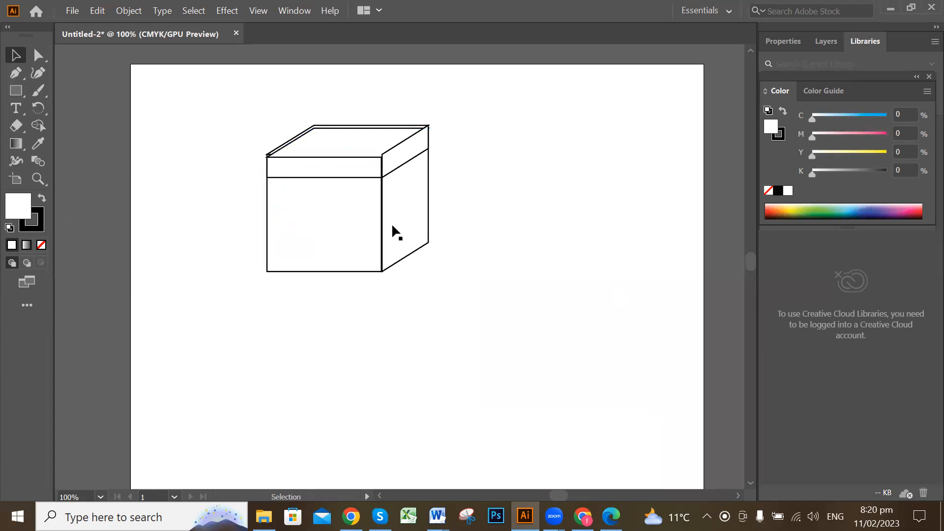
key("ctrl+z")
key("ctrl+z")
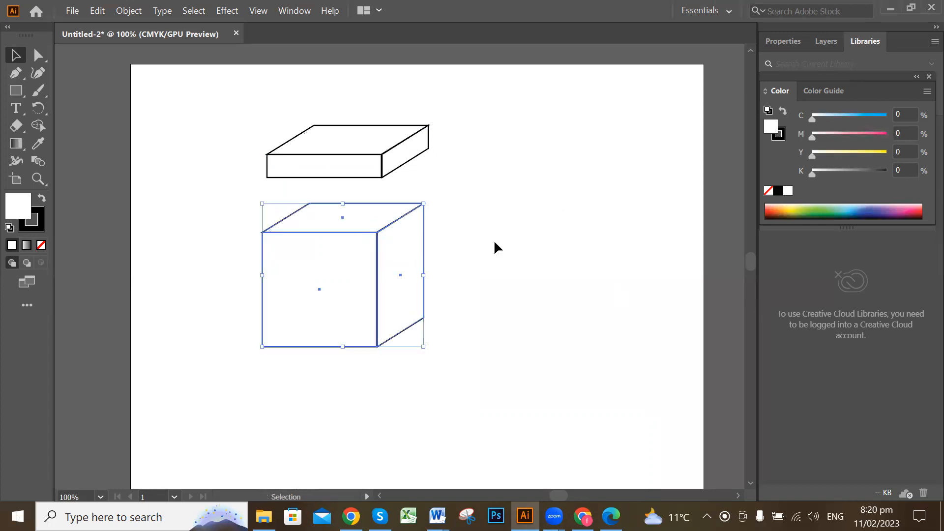
left_click(534, 217)
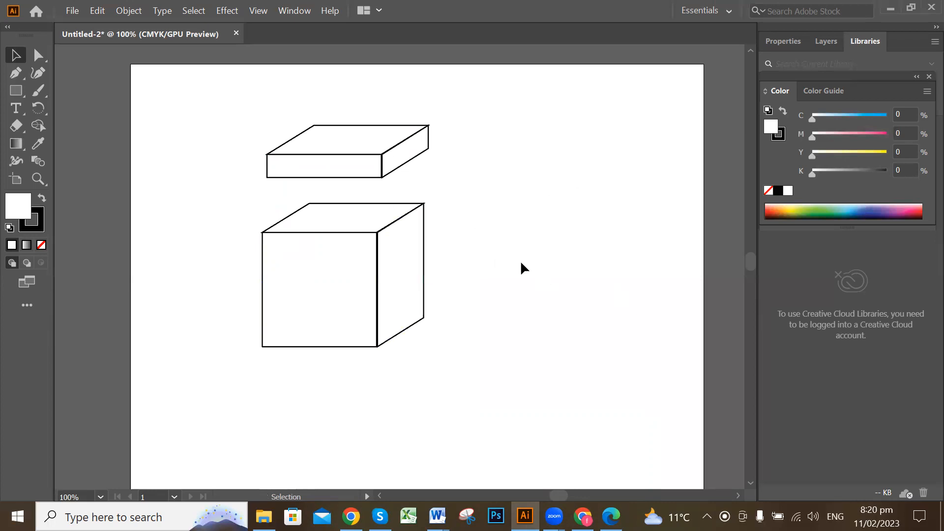
Try pulling the cube's front face and side face away separately, undoing each move.
left_click_drag(340, 271, 541, 257)
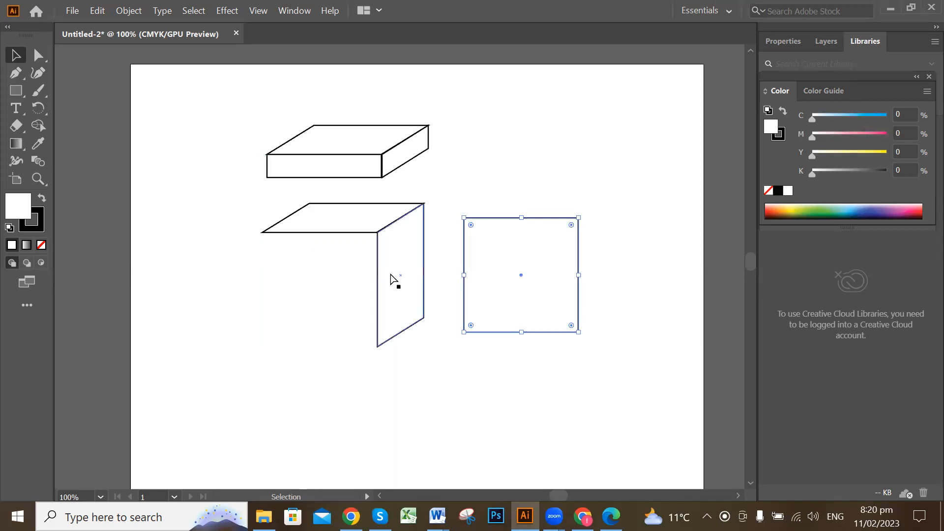
key("ctrl+z")
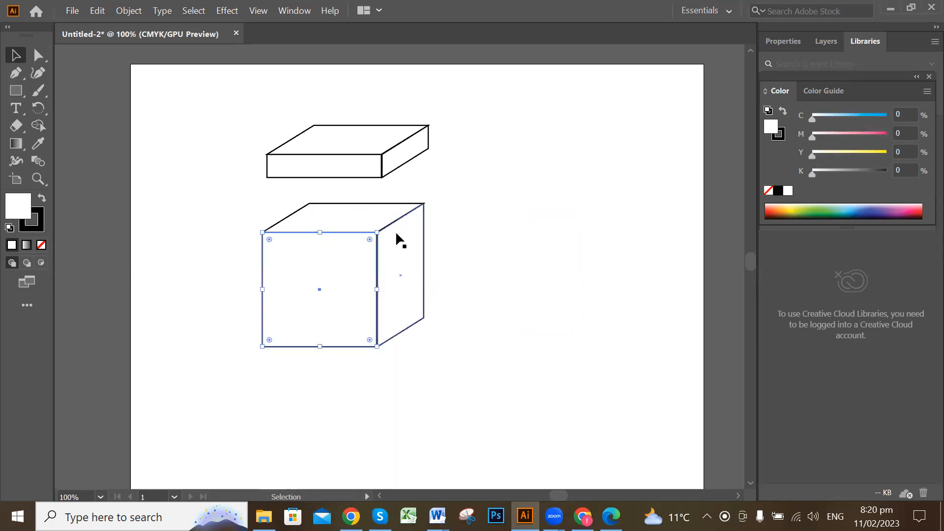
left_click_drag(402, 255, 477, 257)
key("ctrl")
key("ctrl+z")
left_click(516, 243)
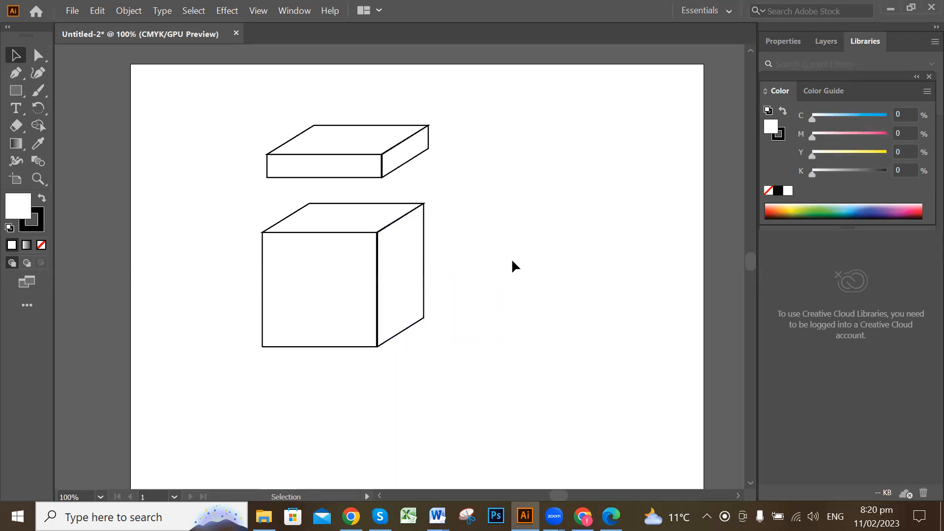
Select the whole lower cube and move it around the area below the lid.
left_click_drag(198, 199, 432, 372)
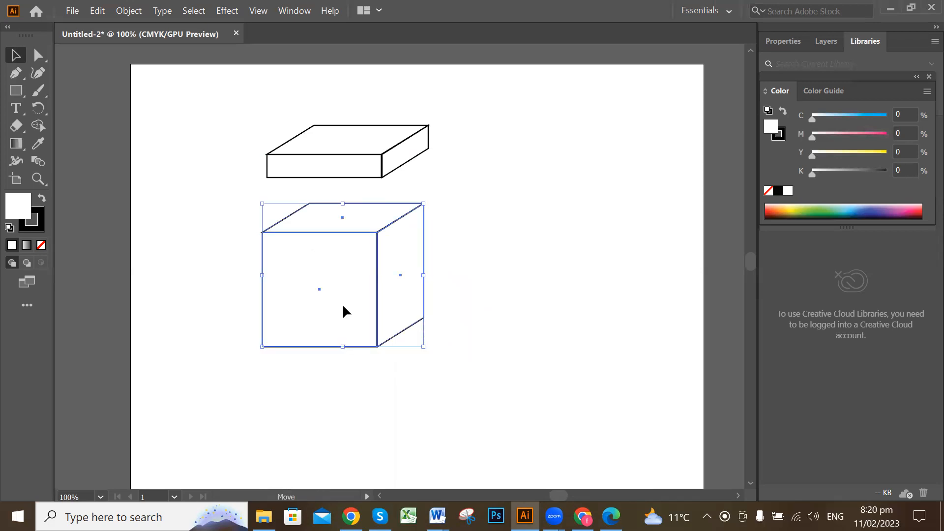
left_click_drag(341, 312, 335, 353)
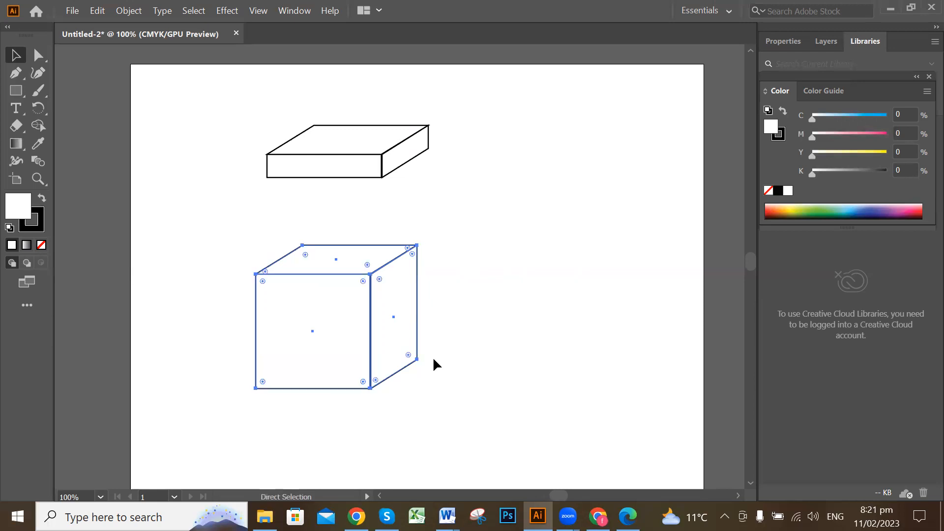
left_click_drag(393, 323, 291, 287)
left_click(441, 287)
left_click_drag(361, 258, 461, 253)
left_click_drag(392, 291, 341, 324)
left_click(441, 309)
left_click_drag(461, 328, 501, 315)
left_click_drag(394, 278, 505, 249)
left_click(592, 299)
left_click_drag(512, 287, 490, 337)
left_click_drag(440, 298, 396, 325)
left_click(591, 346)
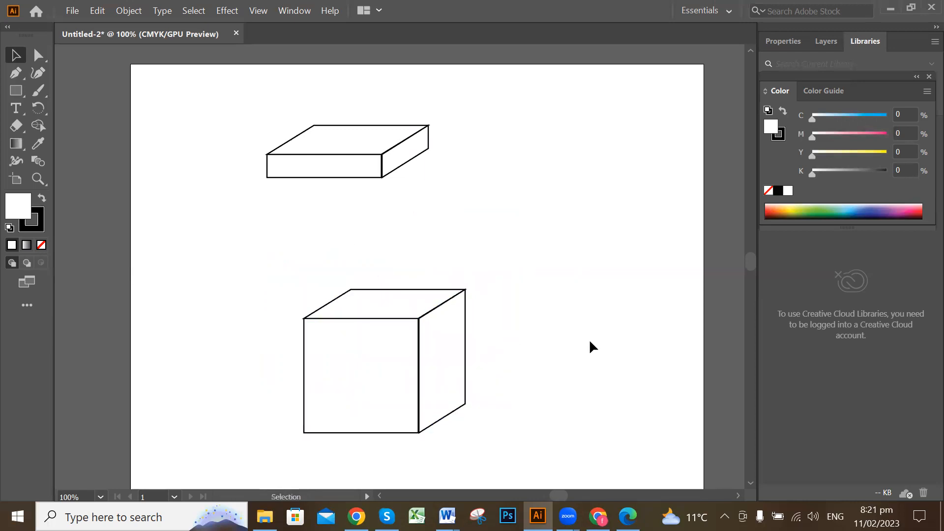
Undo the cube's repeated moves back to its position just beneath the lid.
key("ctrl+z")
key("ctrl+z")
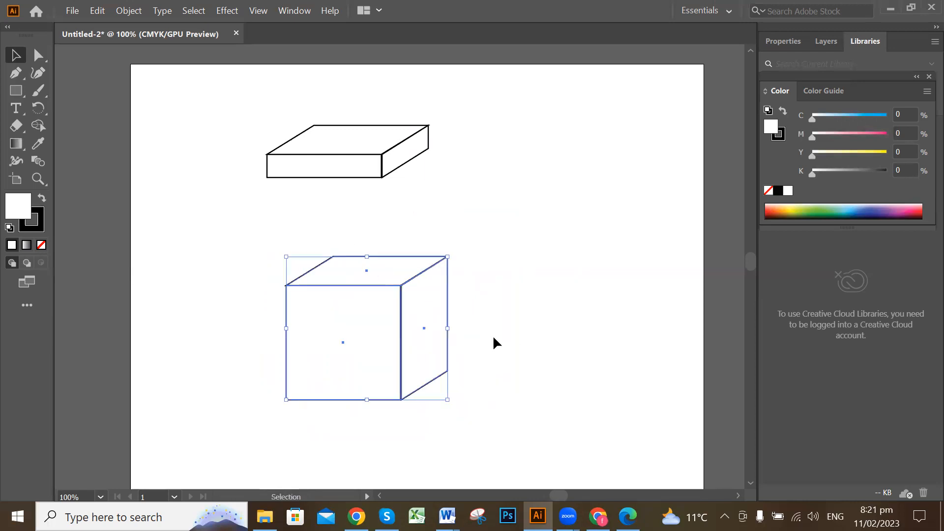
key("ctrl+z")
key("ctrl+z")
key("ctrl+z")
key("ctrl+z")
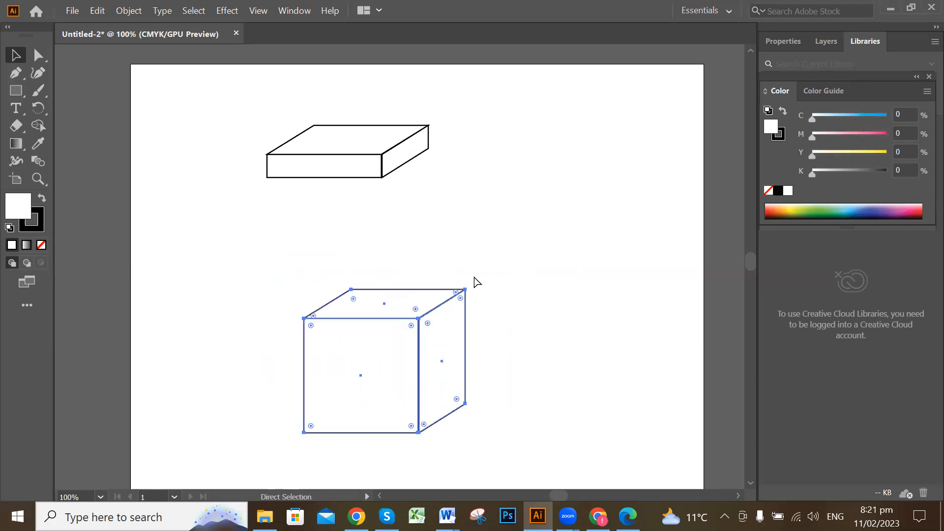
key("ctrl+z")
key("ctrl+z")
key("ctrl+z")
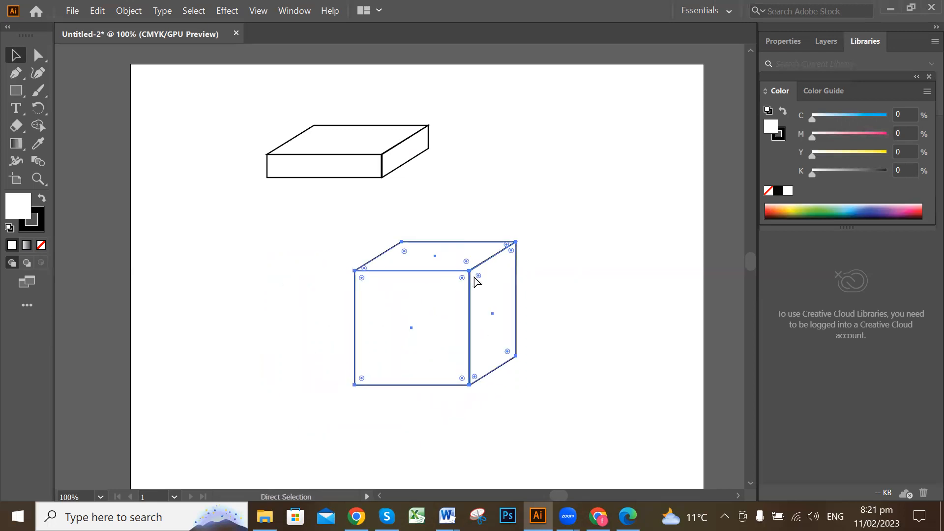
key("ctrl+z")
key("ctrl+z")
key("ctrl+z")
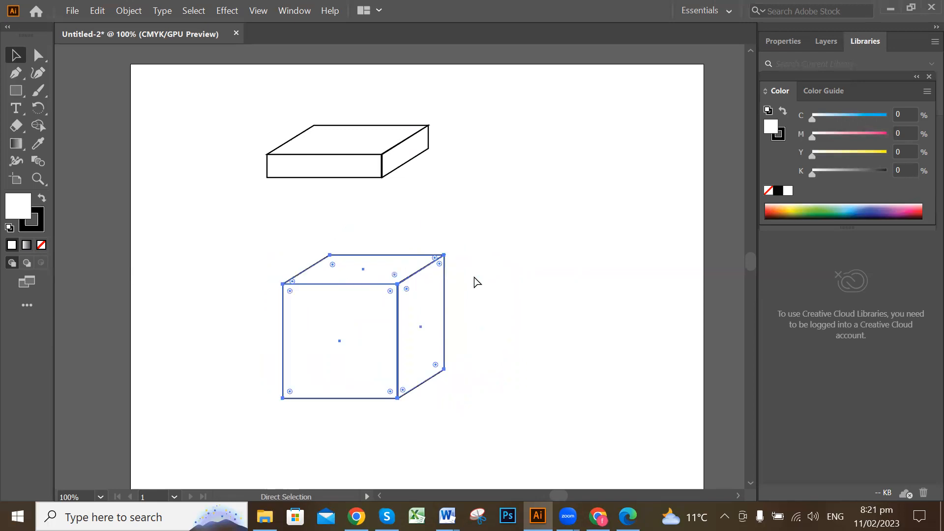
left_click_drag(468, 320, 526, 321)
key("ctrl+z")
key("ctrl+z")
key("ctrl+z")
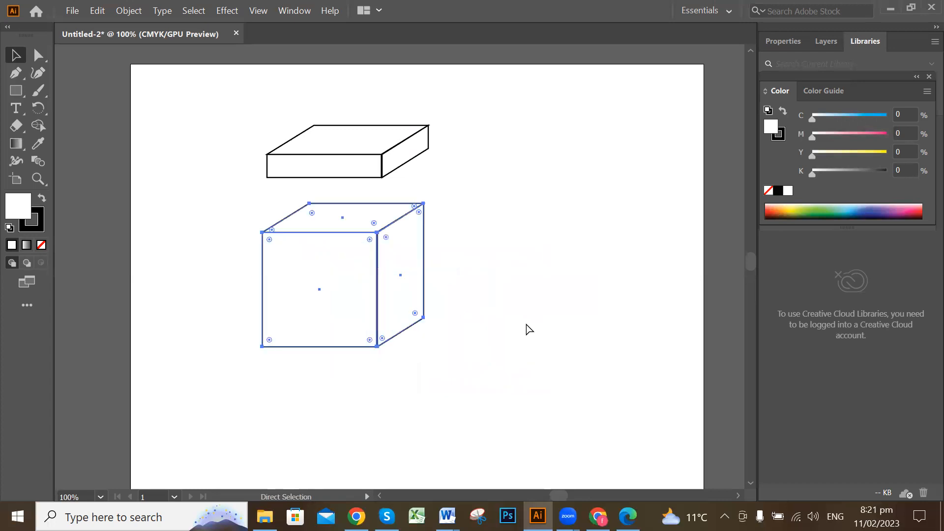
Try moving only the cube's front face down, and undo the move.
left_click(539, 315)
left_click_drag(296, 268, 293, 337)
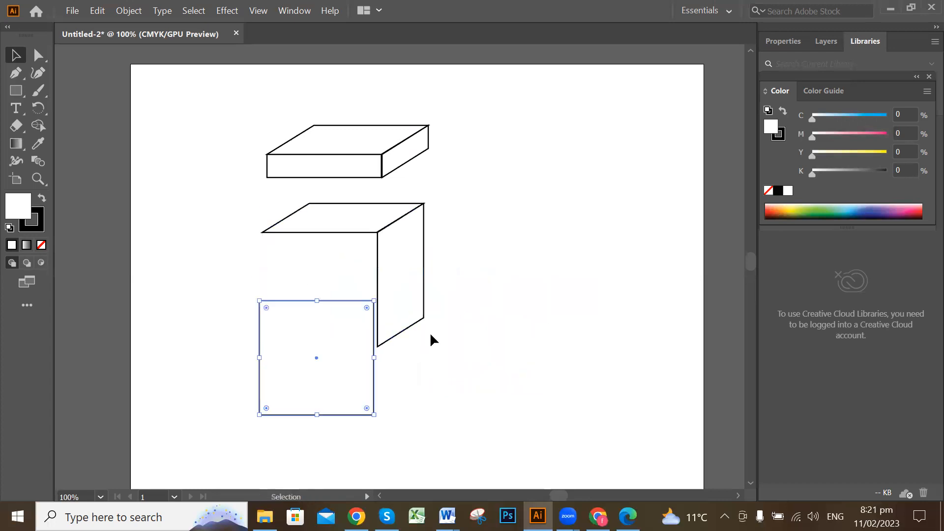
key("ctrl+z")
Select all faces of the lower cube and move them further down beneath the lid.
left_click_drag(229, 195, 446, 373)
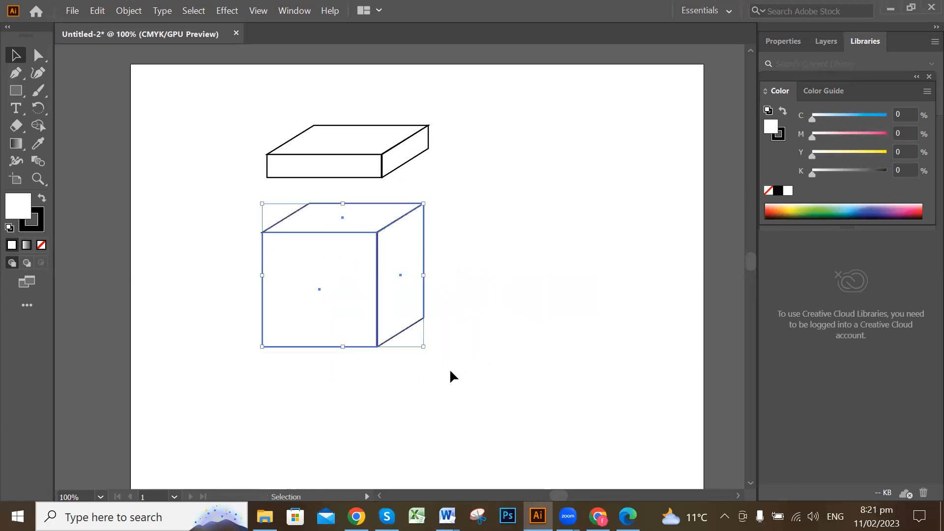
key("shift+Down")
key("shift+Down")
key("shift+Down")
key("shift+Down")
key("shift+Down")
left_click_drag(364, 333, 365, 307)
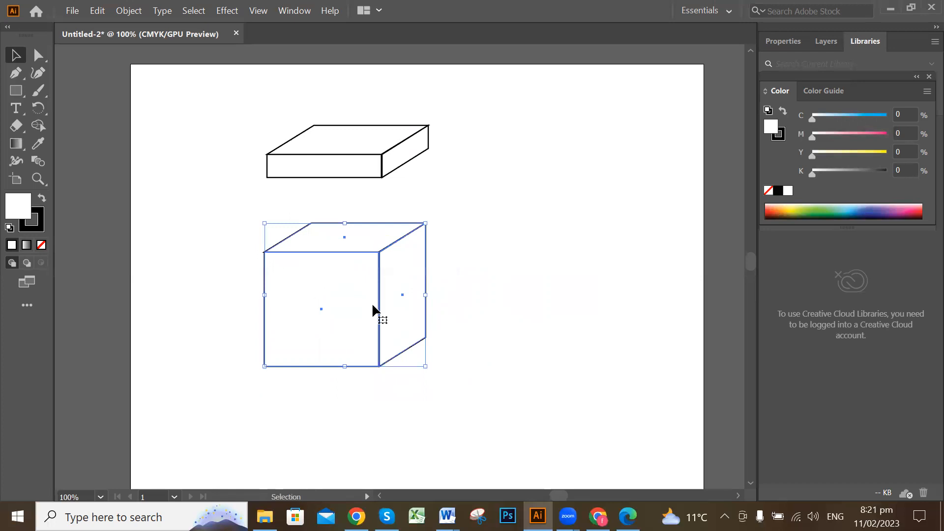
Group the lower cube's three faces and move the group as one unit beneath the lid.
right_click(346, 268)
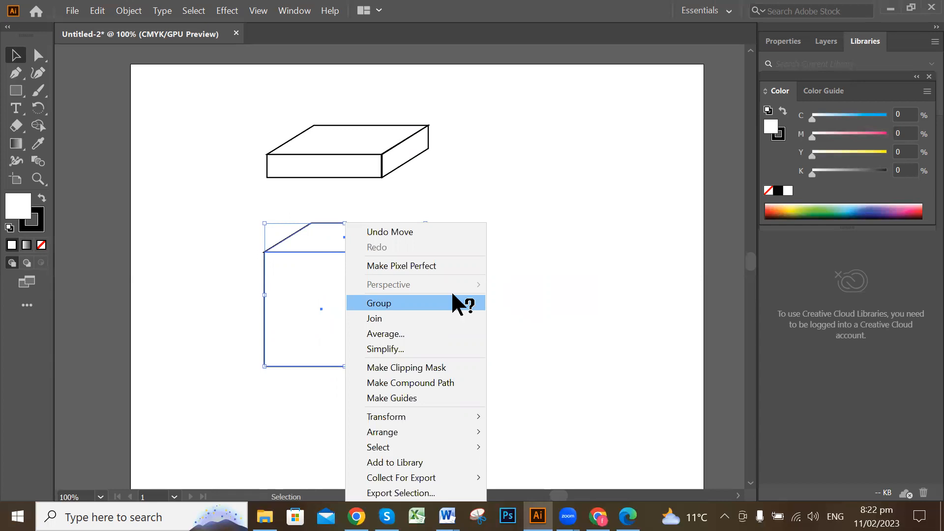
left_click(375, 304)
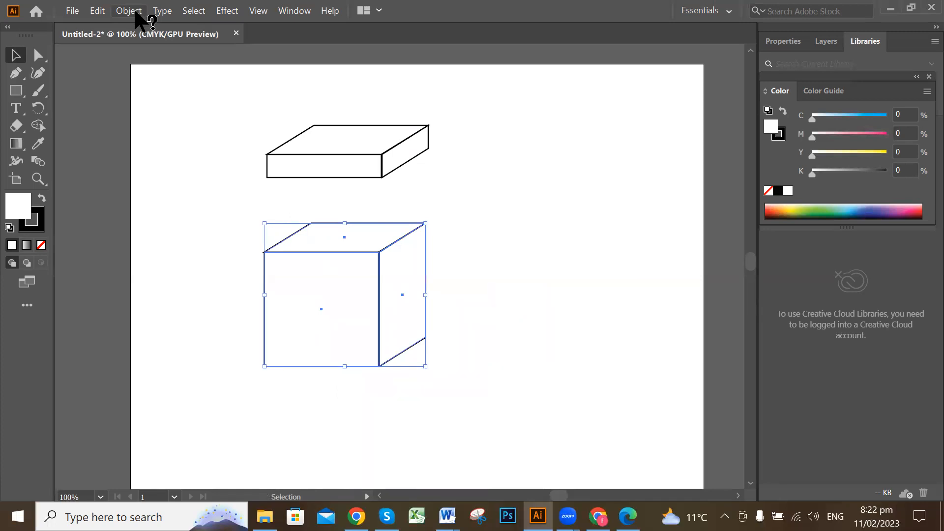
left_click(133, 11)
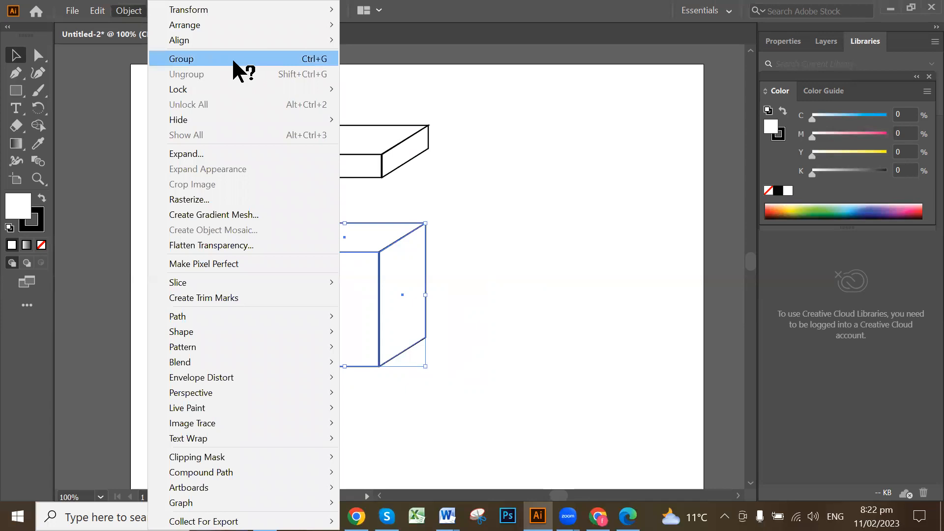
left_click(269, 59)
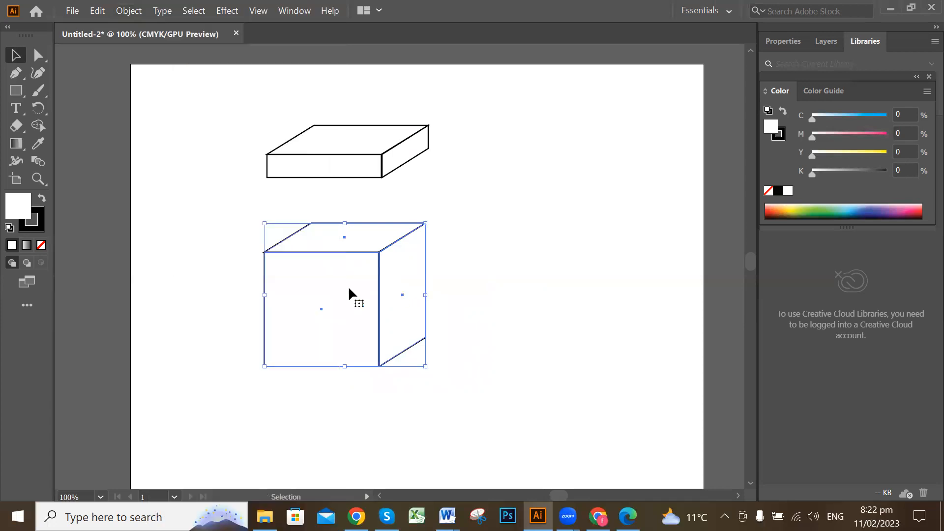
left_click(125, 10)
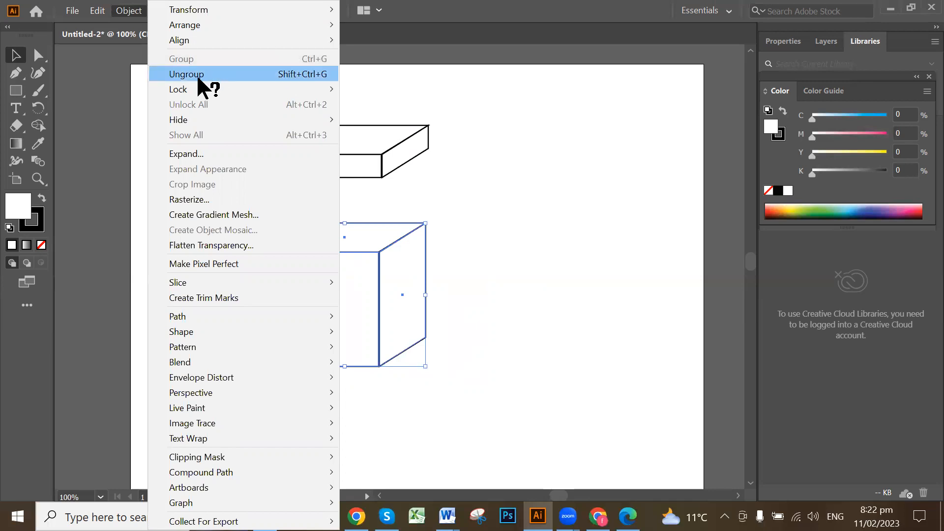
mouse_move(297, 85)
left_click(502, 131)
left_click(463, 295)
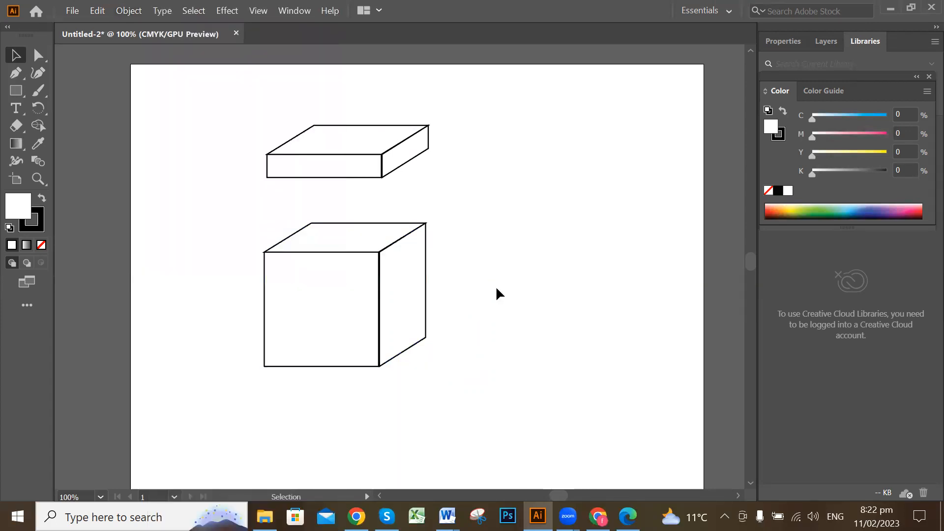
left_click_drag(363, 280, 449, 290)
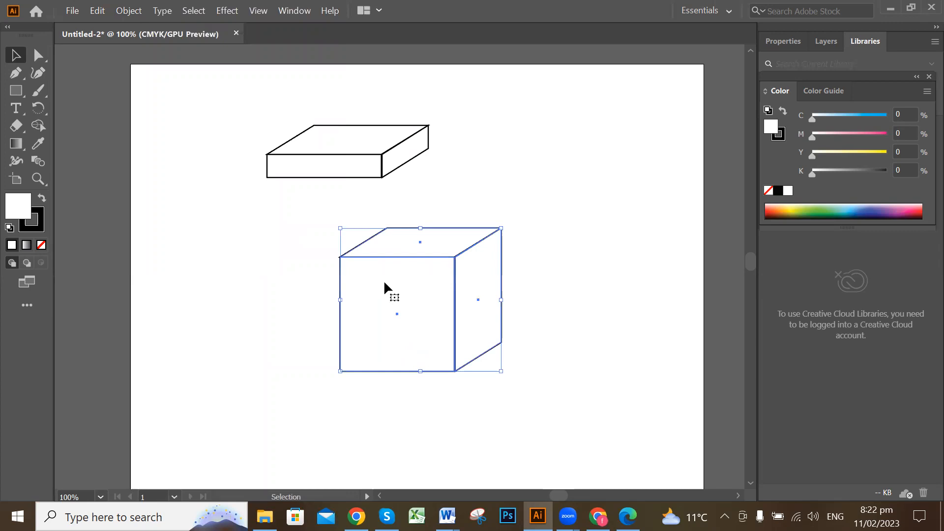
left_click_drag(385, 285, 327, 290)
Group the flattened lid's faces and move the lid down onto the top of the cube.
left_click_drag(379, 204, 463, 179)
key("ctrl+g")
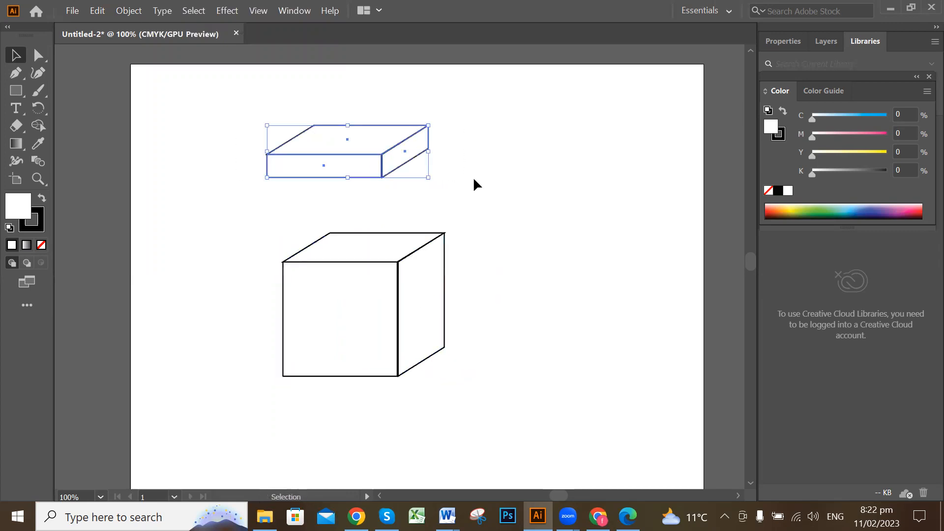
left_click_drag(340, 126, 425, 132)
mouse_move(430, 153)
left_mouse_down()
mouse_move(308, 125)
mouse_move(515, 187)
mouse_move(433, 162)
left_mouse_up()
left_click_drag(409, 191, 345, 249)
Send the grouped cube behind the lid in the stacking order.
left_click(524, 254)
left_click(387, 294)
left_click(379, 294)
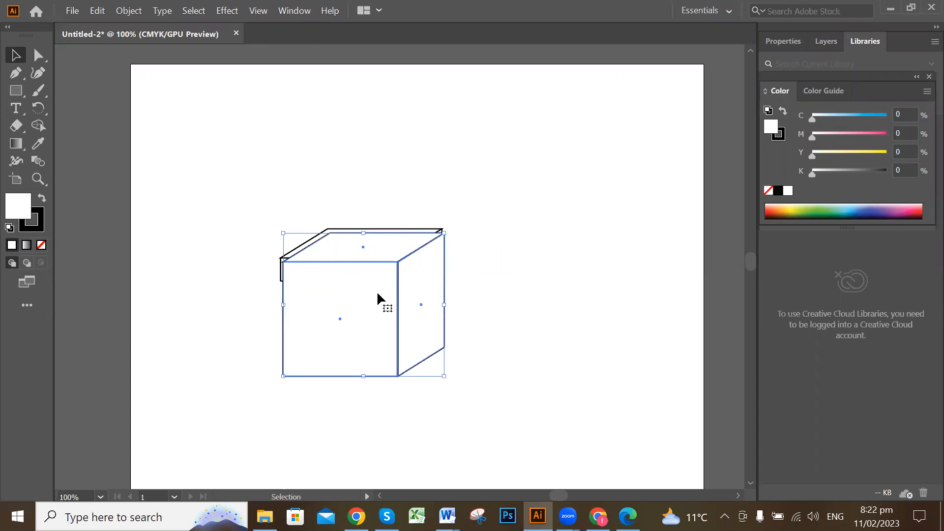
right_click(377, 291)
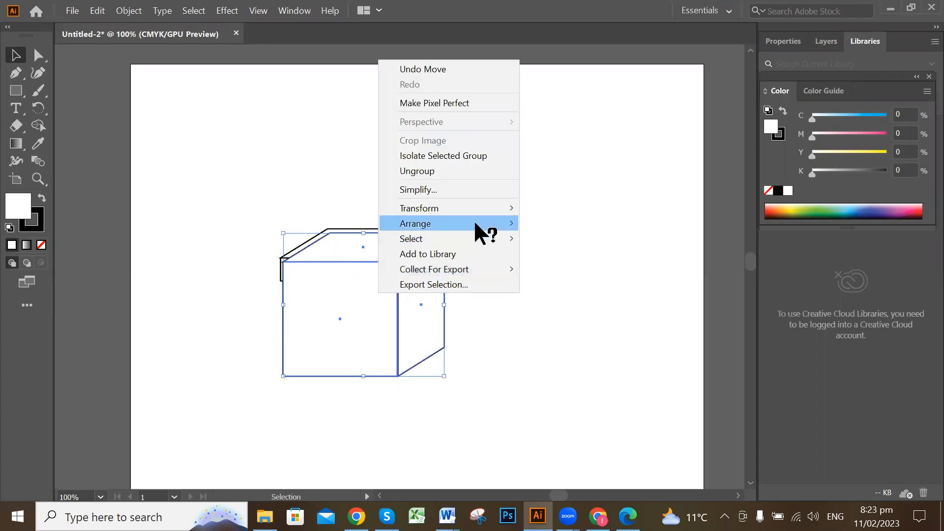
mouse_move(476, 219)
left_click(585, 219)
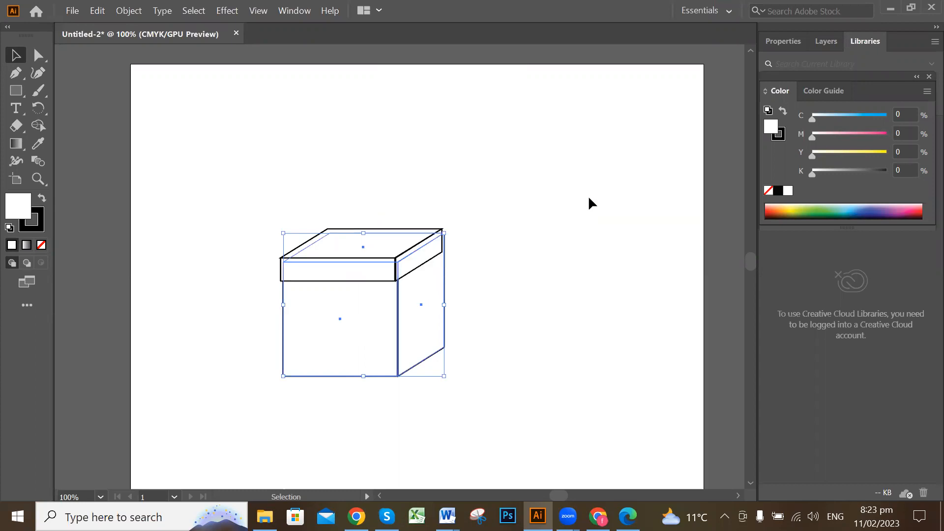
Shift the cube slightly sideways so its vertical edges line up with the lid's.
left_click_drag(429, 336, 415, 338)
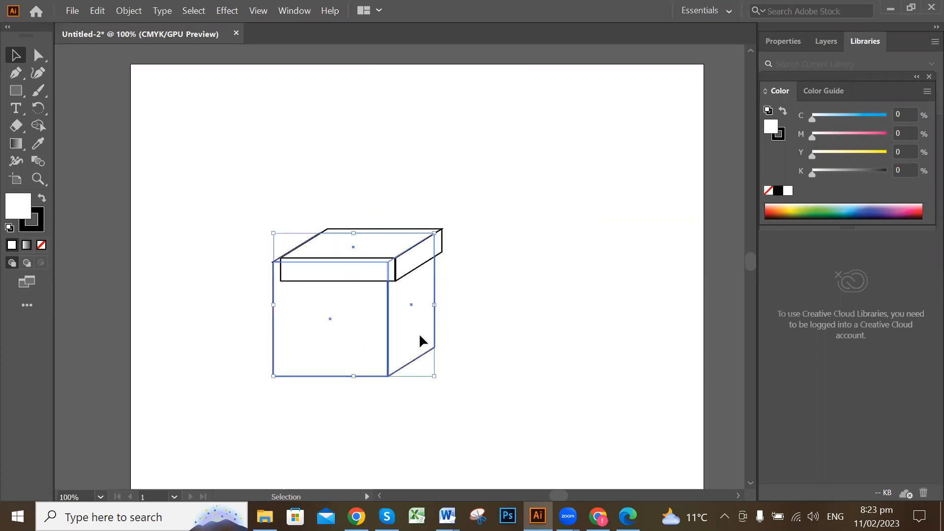
key("ctrl+z")
left_click(497, 317)
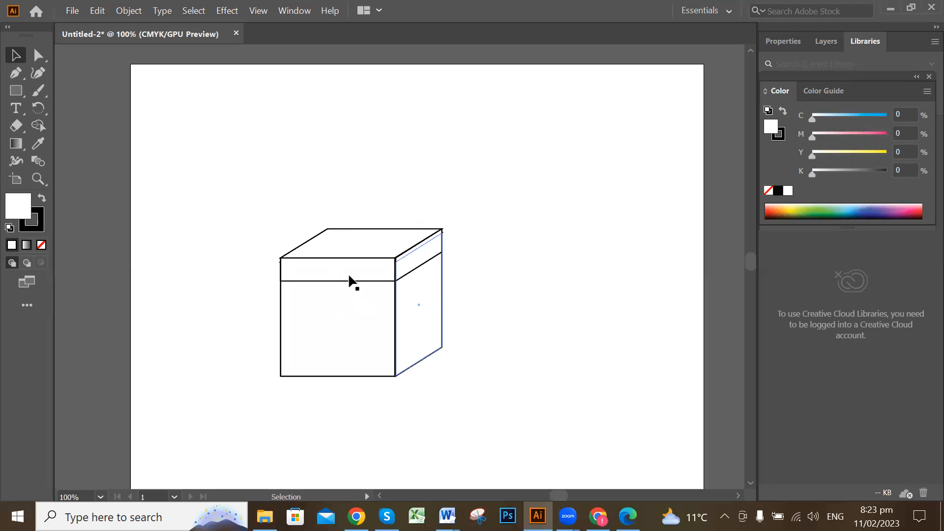
Select the lid and cube together and move the box to the upper-right area of the artboard.
left_click_drag(233, 193, 494, 391)
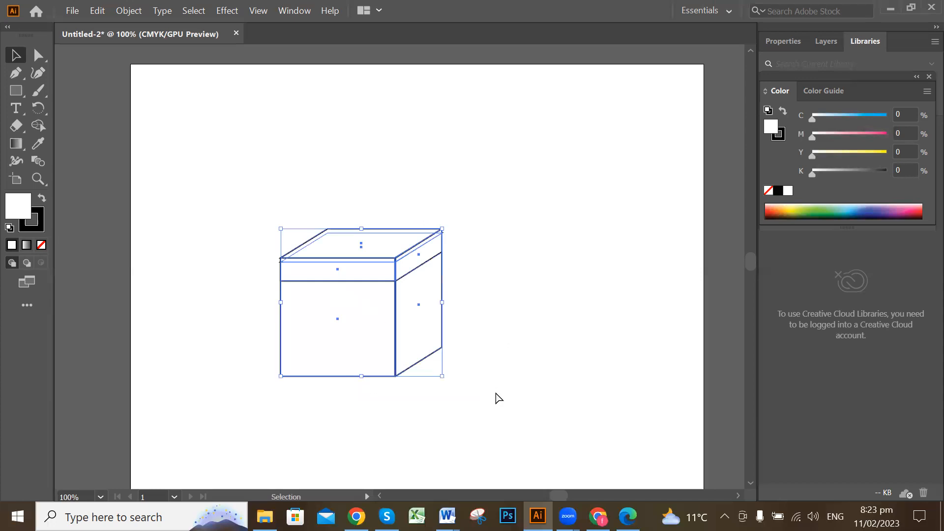
key("a")
key("v")
left_click_drag(479, 316, 549, 250)
left_click(598, 371)
left_click_drag(536, 206, 592, 220)
Try shrinking the box without keeping its proportions, and undo the resize.
left_click_drag(512, 280, 649, 229)
left_click(650, 230)
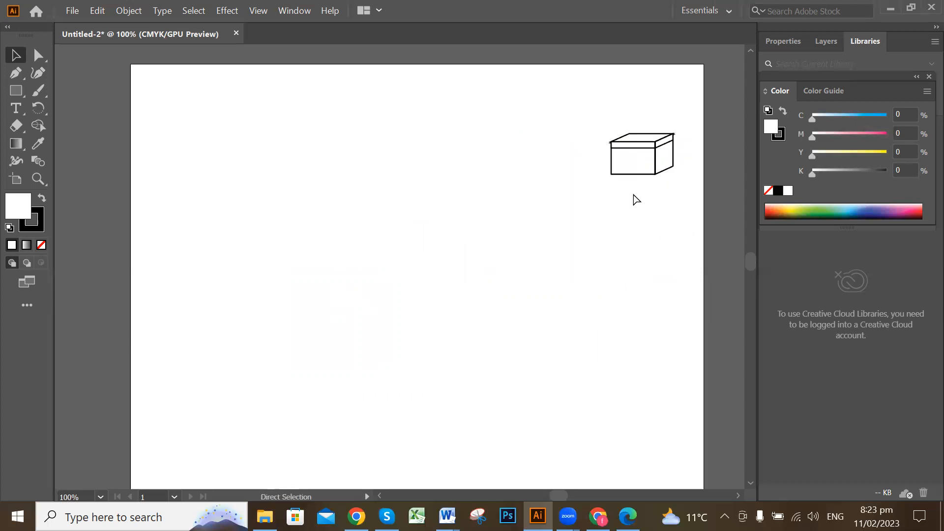
key("ctrl+z")
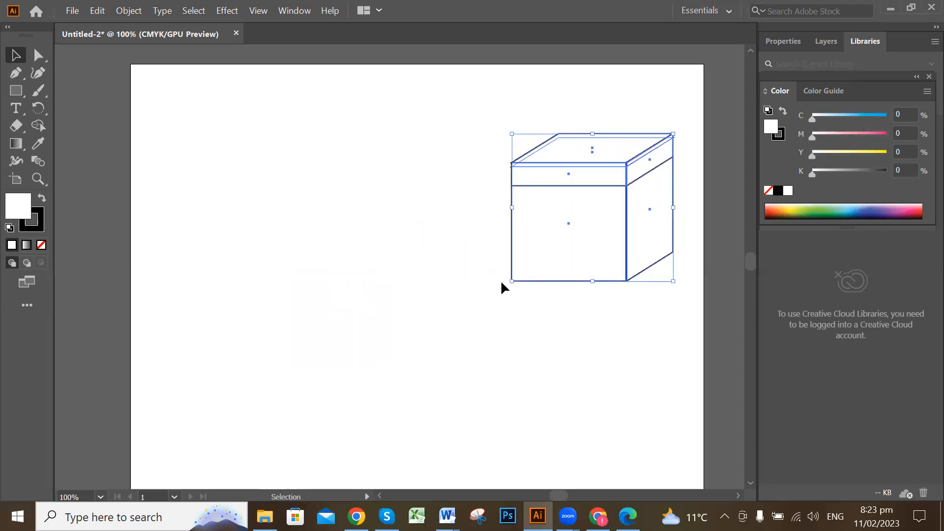
left_click(575, 314)
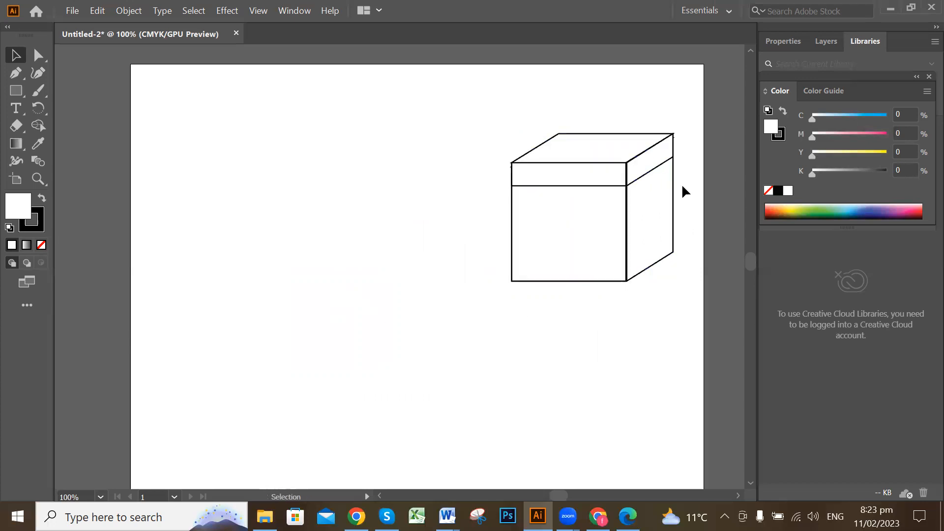
Select the whole box, scale it down proportionally and place it in the artboard's upper-right corner.
left_click(552, 220)
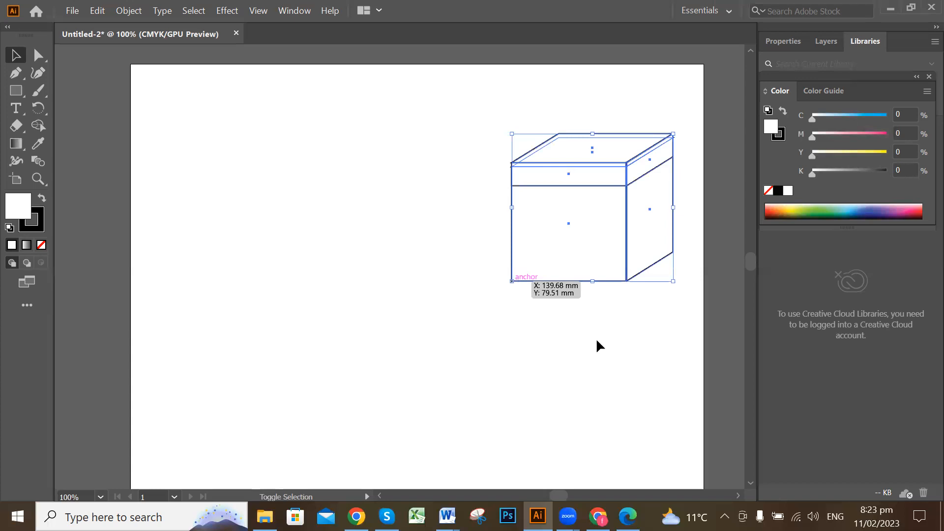
left_click(507, 236)
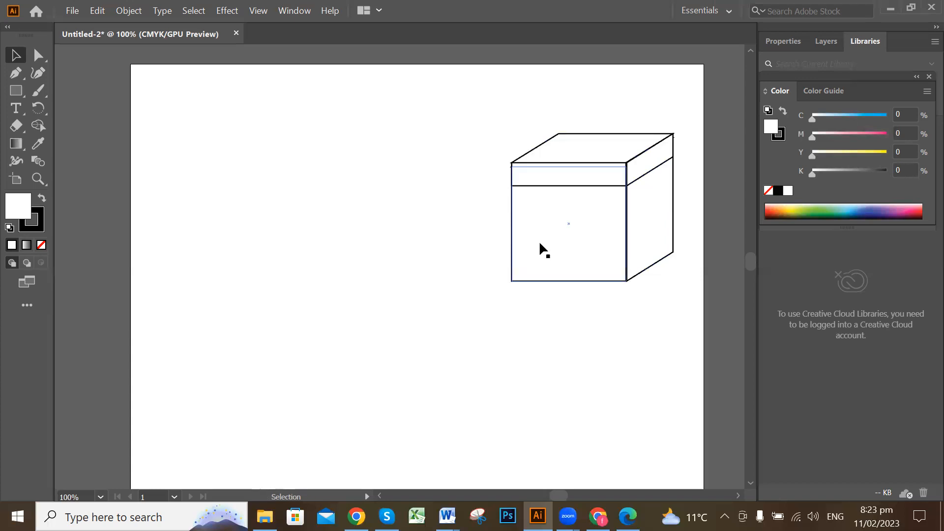
left_click(657, 159)
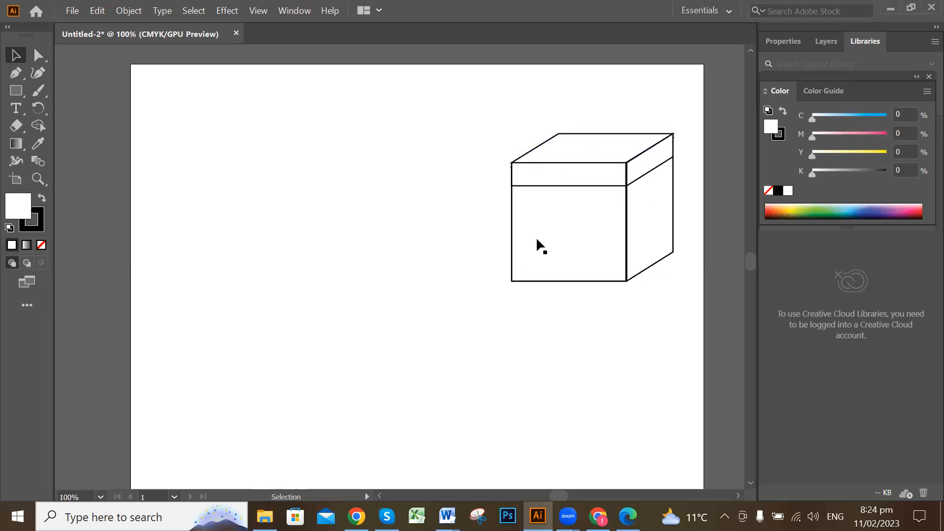
key("ctrl+a")
left_click_drag(512, 281, 659, 103)
left_click(654, 262)
left_click(665, 201)
left_click(655, 188)
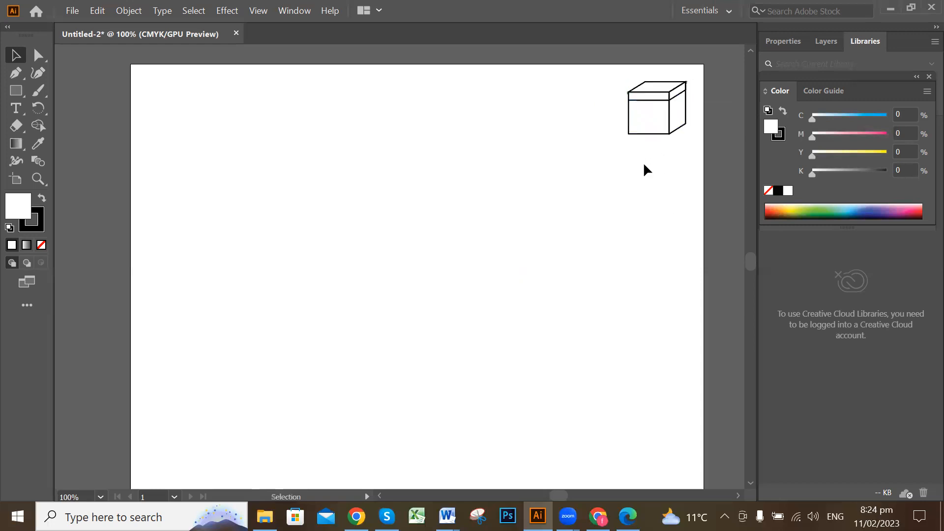
Draw a circle about 45 mm in diameter in the upper-left area of the artboard with the Ellipse tool.
left_click(17, 90)
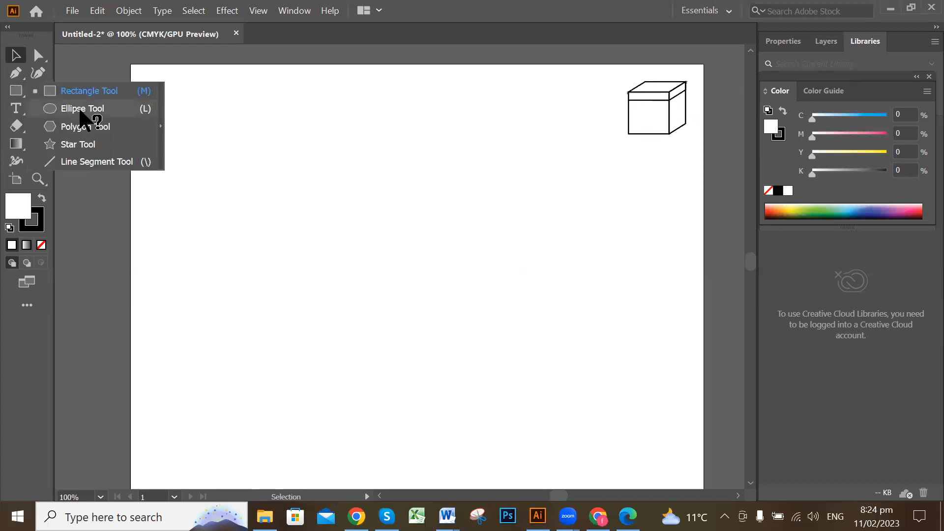
left_click(99, 109)
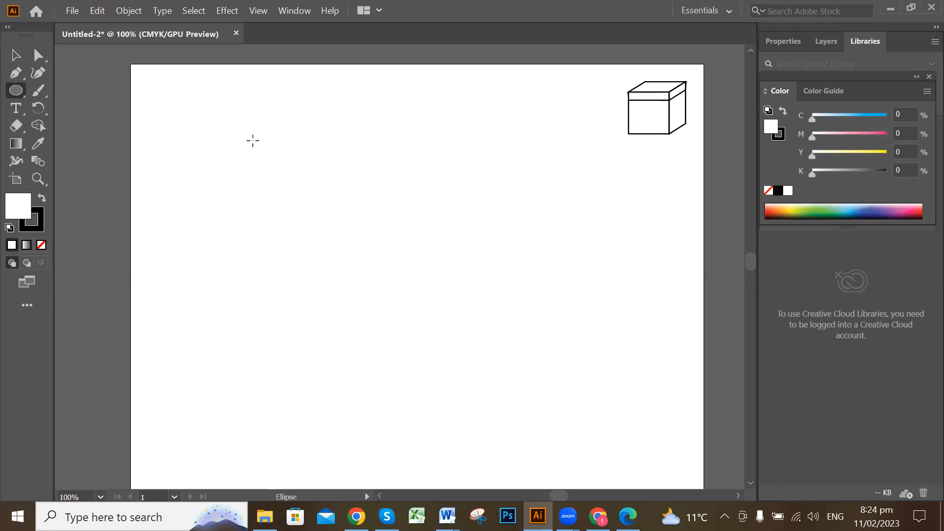
left_click_drag(253, 141, 375, 261)
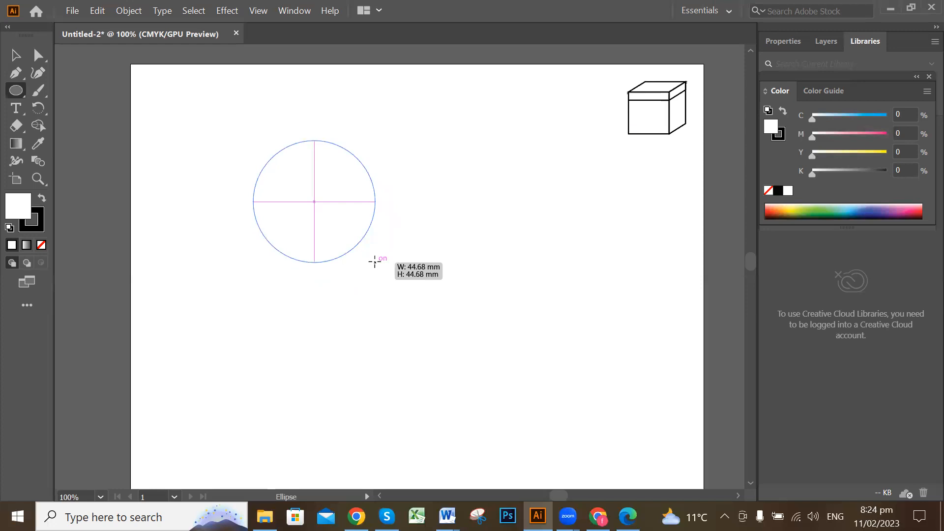
left_click_drag(376, 261, 376, 262)
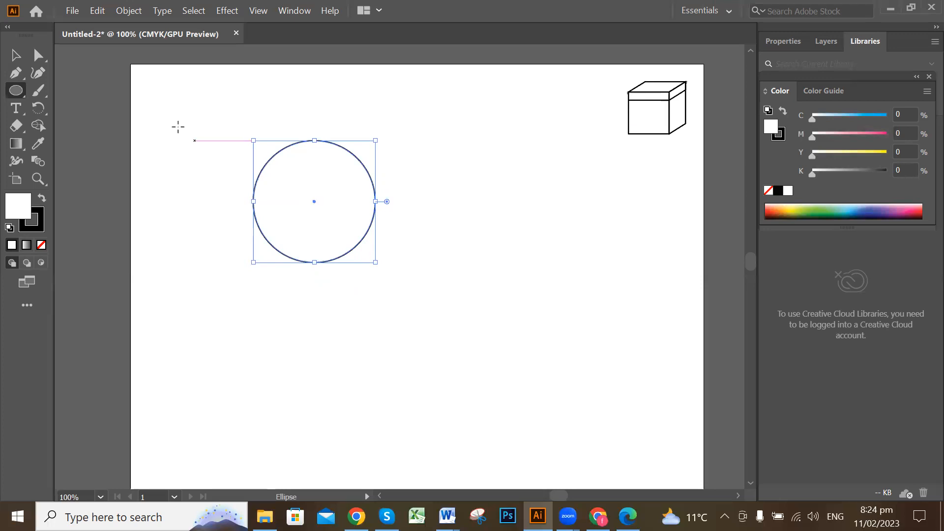
Move the whole circle down the artboard with the Direct Selection tool.
left_click(39, 56)
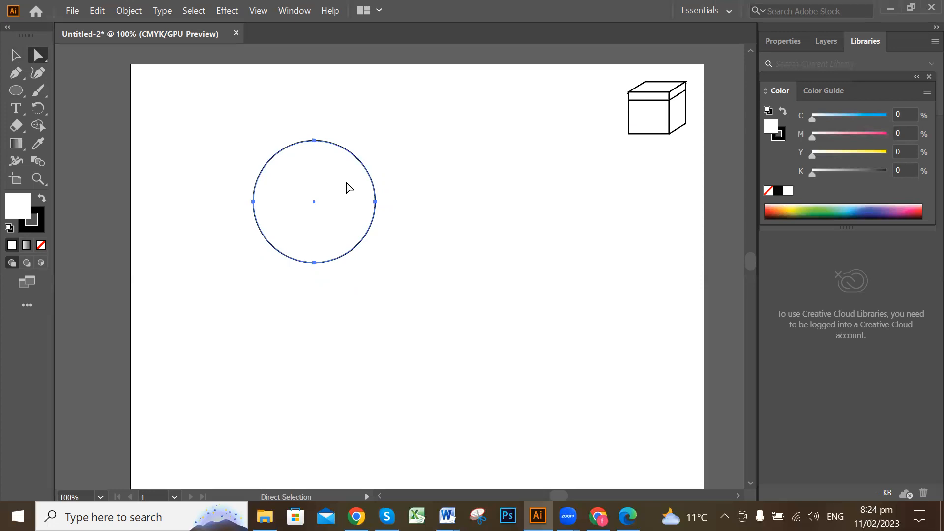
left_click(313, 141)
left_click_drag(315, 182, 317, 239)
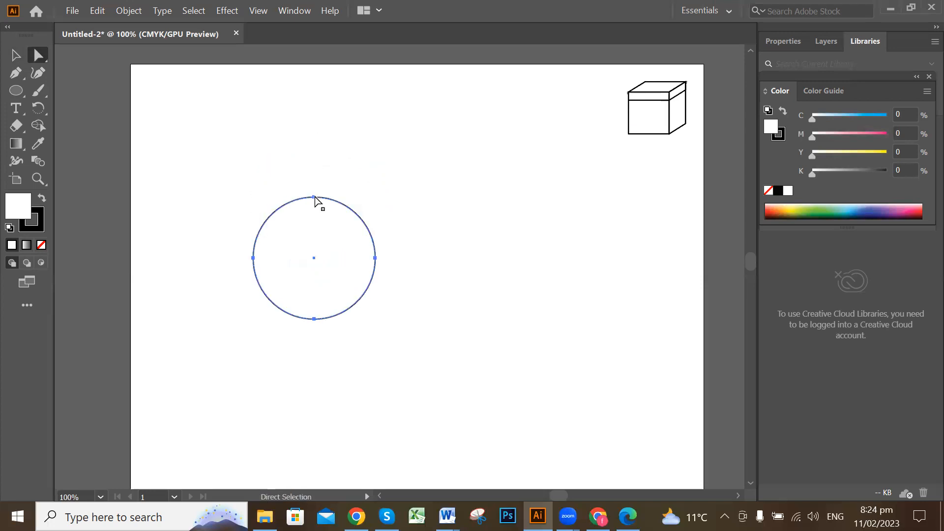
Reshape the circle into a crescent by pulling the direction handles of its top and right anchors inward and tilting the left anchor's handle.
left_click_drag(285, 185, 354, 217)
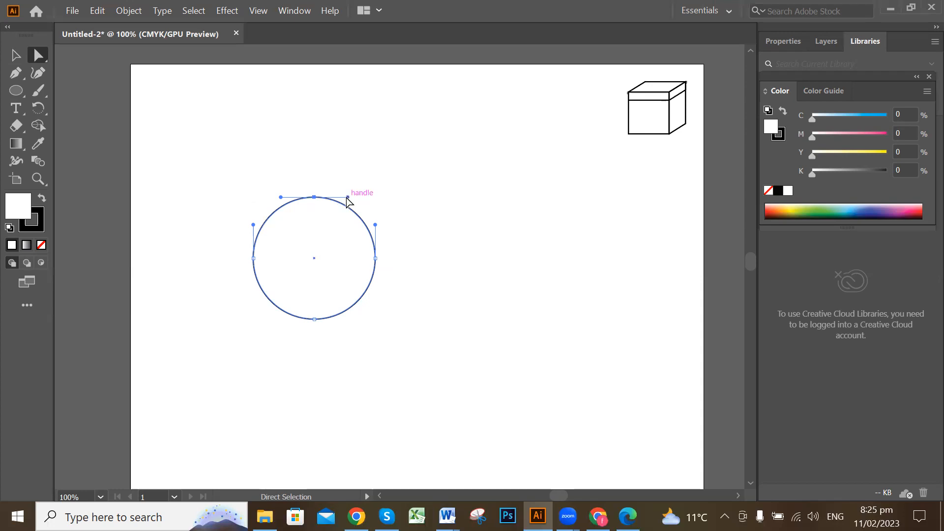
left_click_drag(346, 210, 293, 280)
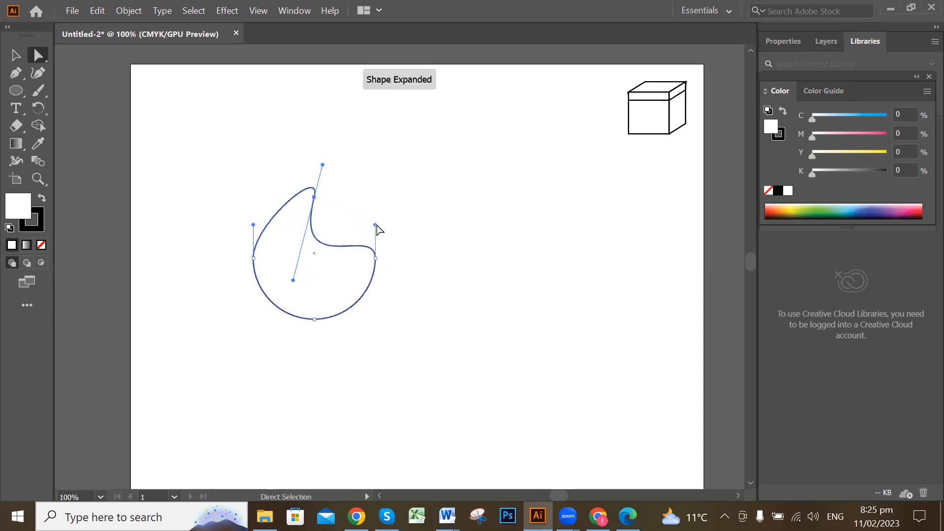
left_click_drag(375, 225, 279, 244)
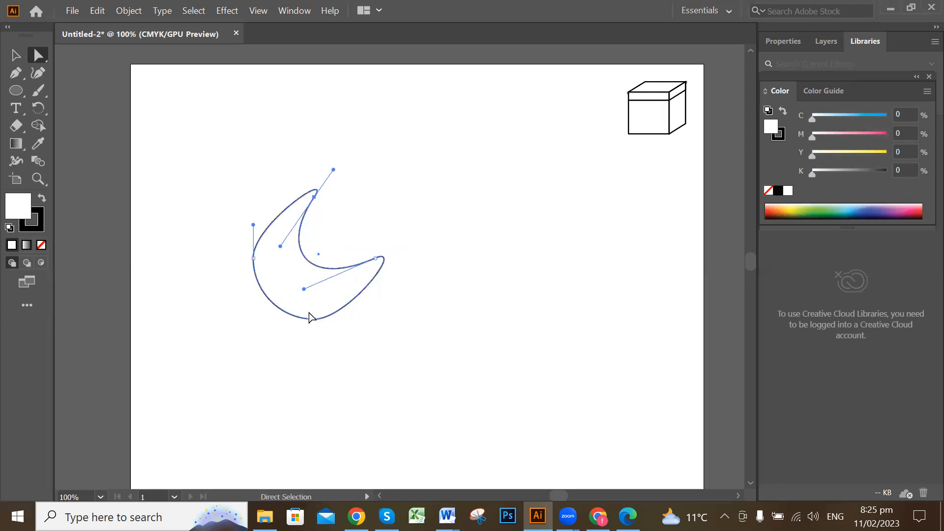
left_click_drag(306, 291, 308, 294)
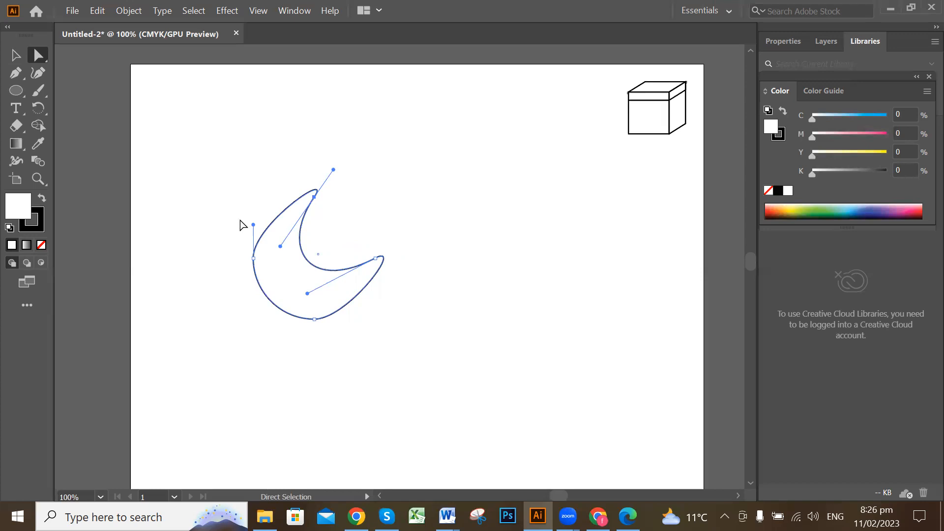
left_click_drag(219, 276, 246, 234)
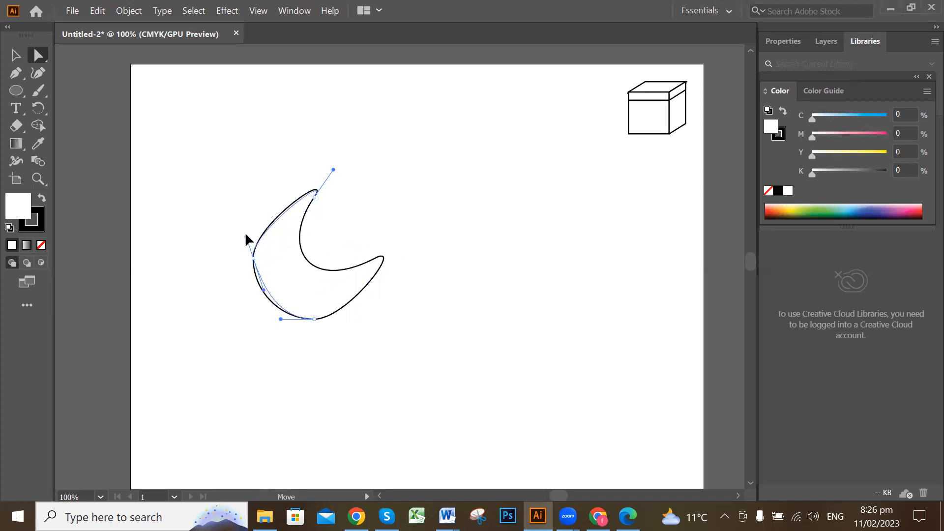
left_click(331, 280)
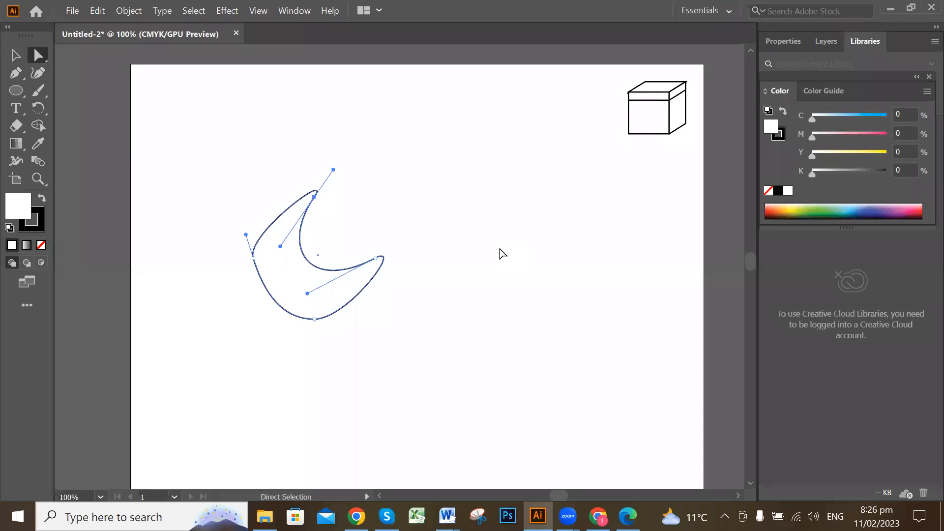
Rotate the crescent until its opening faces the artboard's left side, and move it toward the middle of the artboard.
left_click(379, 270)
left_click(16, 55)
left_click_drag(310, 312, 299, 248)
left_click_drag(373, 265, 400, 301)
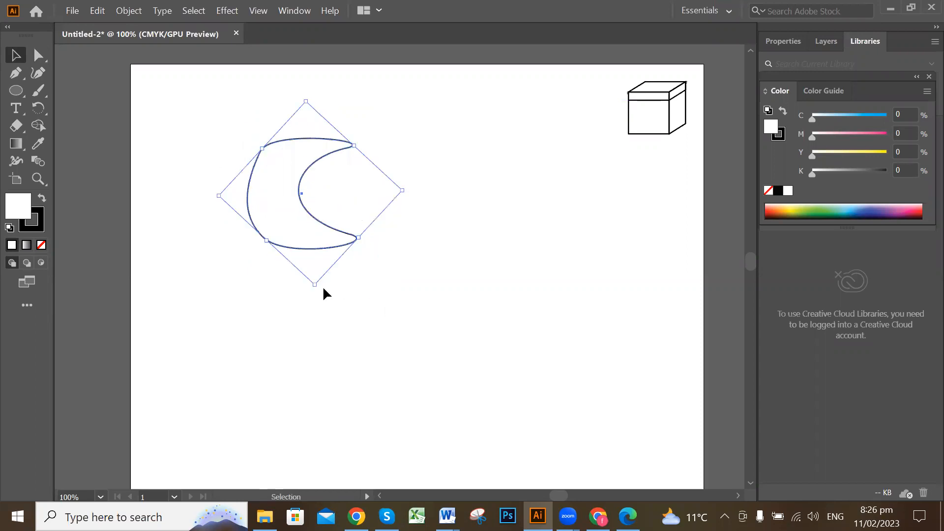
left_click_drag(318, 288, 280, 108)
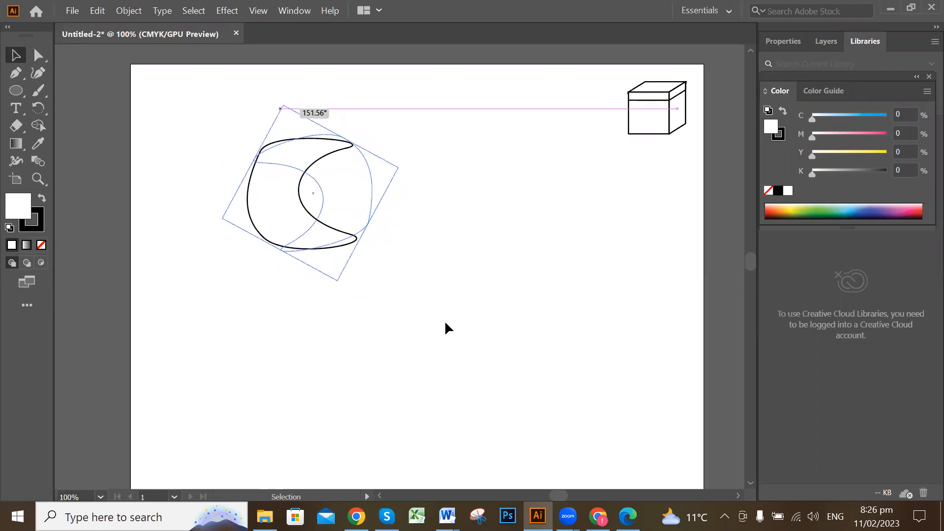
left_click_drag(346, 213, 408, 272)
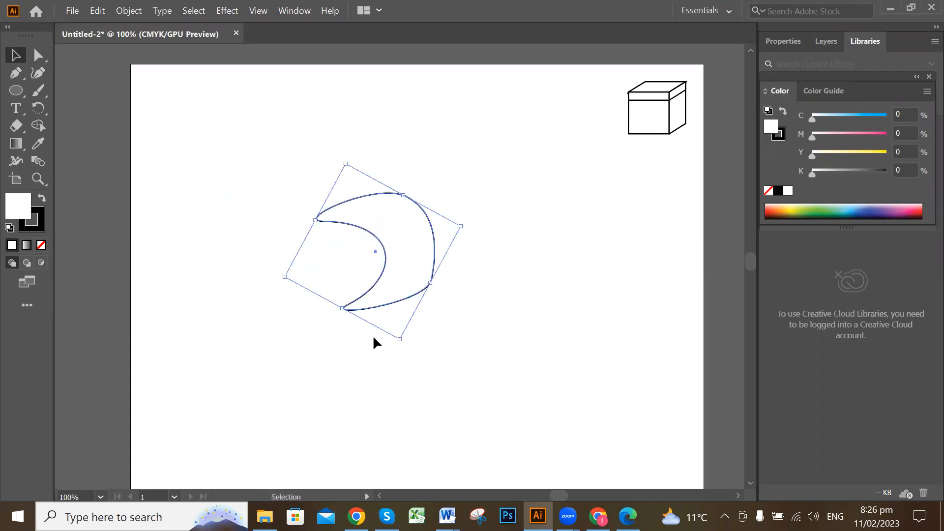
left_click_drag(385, 348, 386, 356)
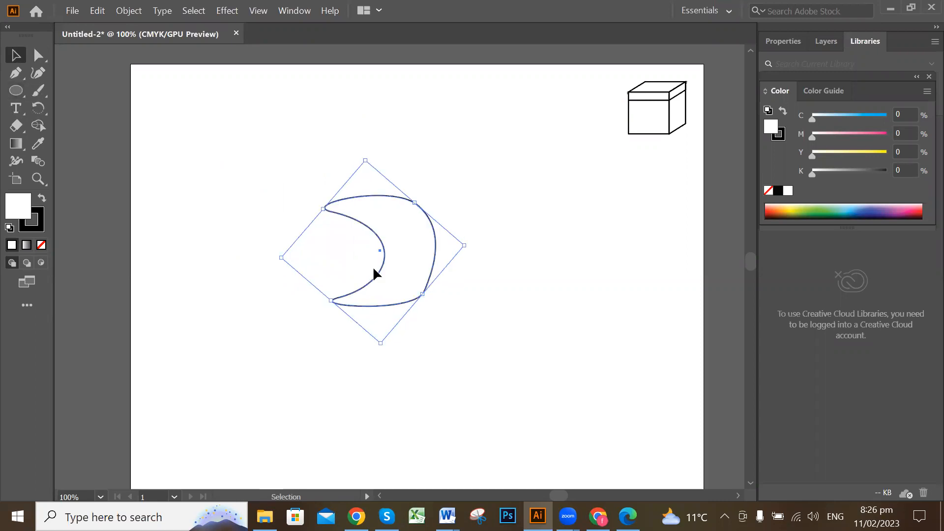
Scale the crescent down and place it directly below the box near the artboard's right edge.
left_click_drag(415, 251, 695, 230)
left_click_drag(640, 320, 639, 254)
left_click(470, 281)
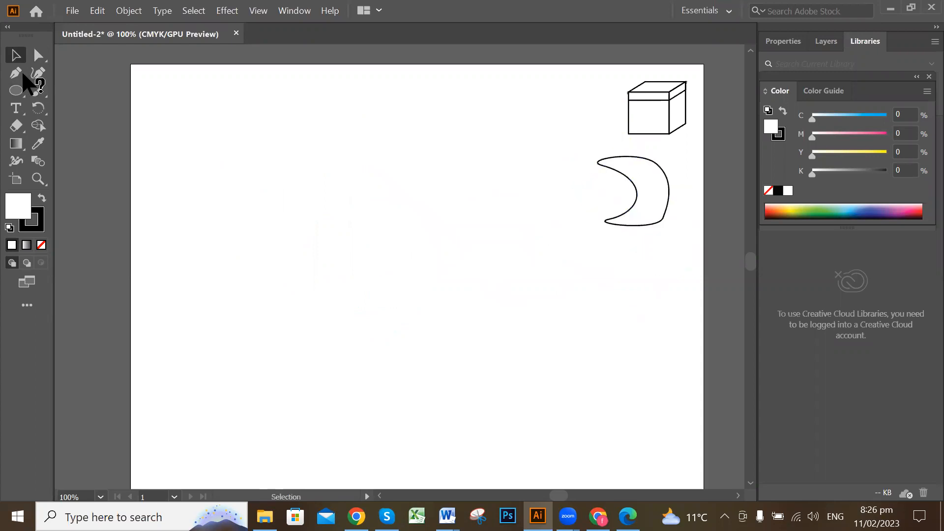
Draw a tilted hexagon with a radius of about 24 mm in the upper-middle area of the artboard with the Polygon tool.
left_click(10, 90)
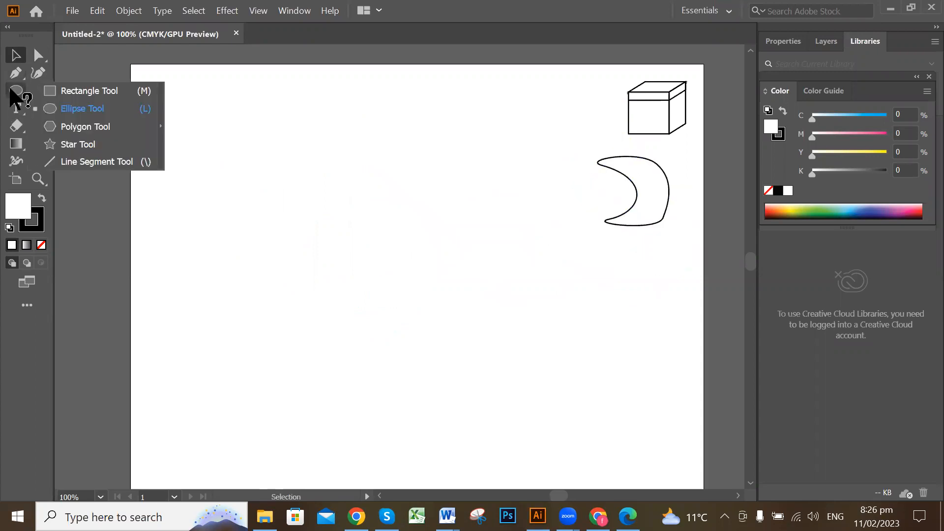
left_click(116, 126)
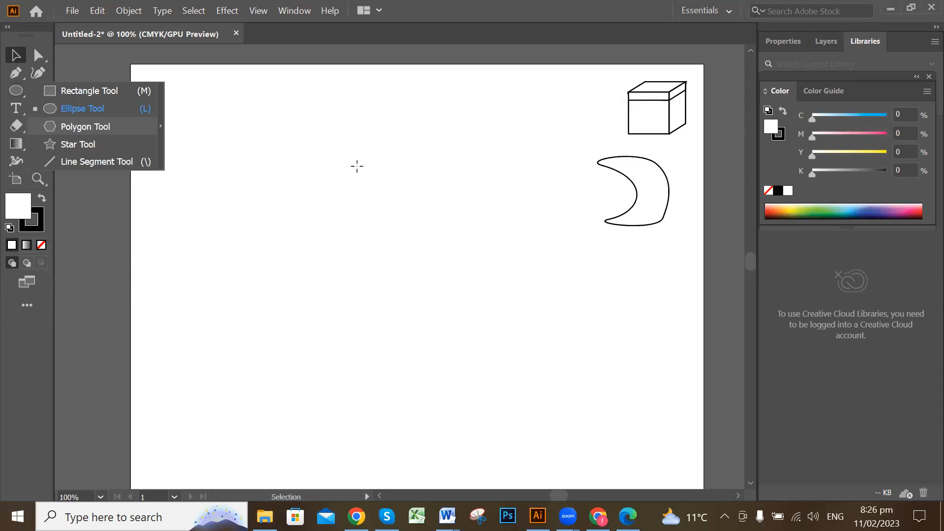
left_click_drag(354, 209, 406, 254)
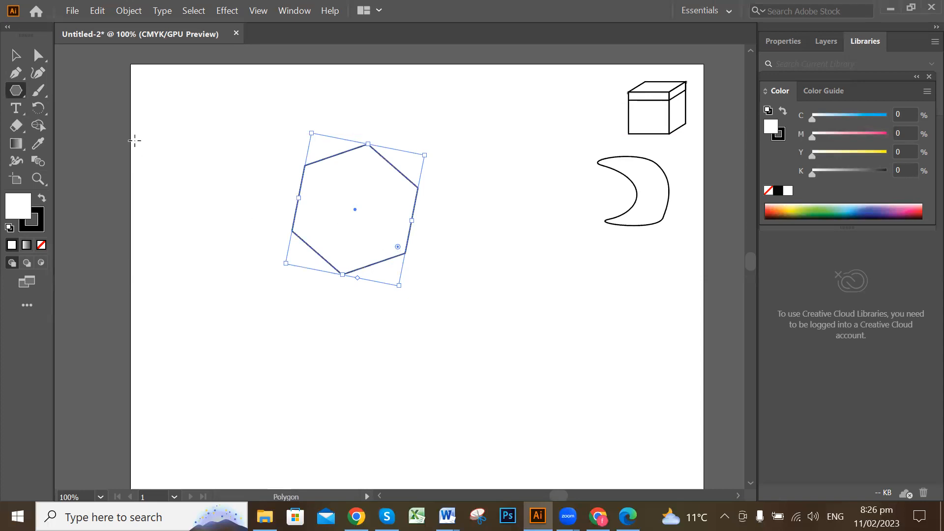
Create an octagon with 8 sides and a 24.3858 mm radius near the artboard's upper-left corner.
left_click(204, 134)
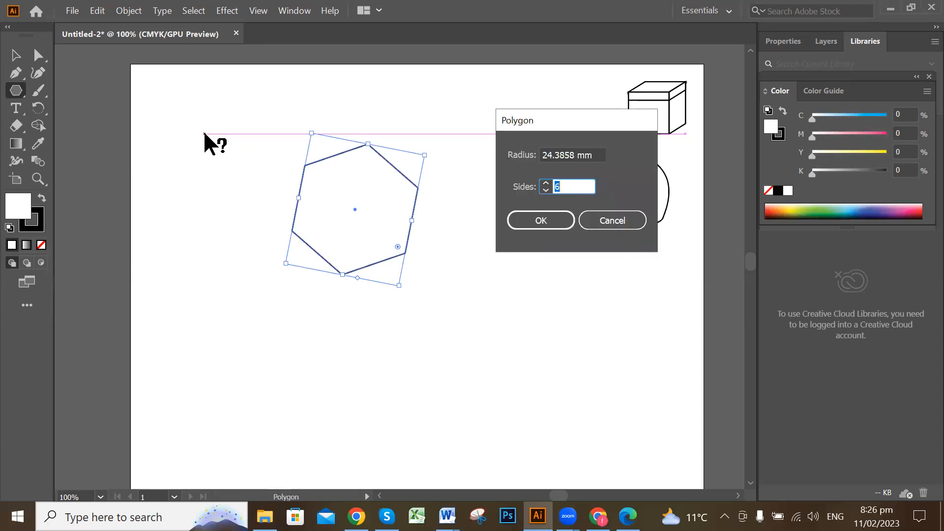
left_click(546, 184)
left_click(546, 183)
left_click(546, 183)
left_click(545, 184)
type("8")
left_click(561, 226)
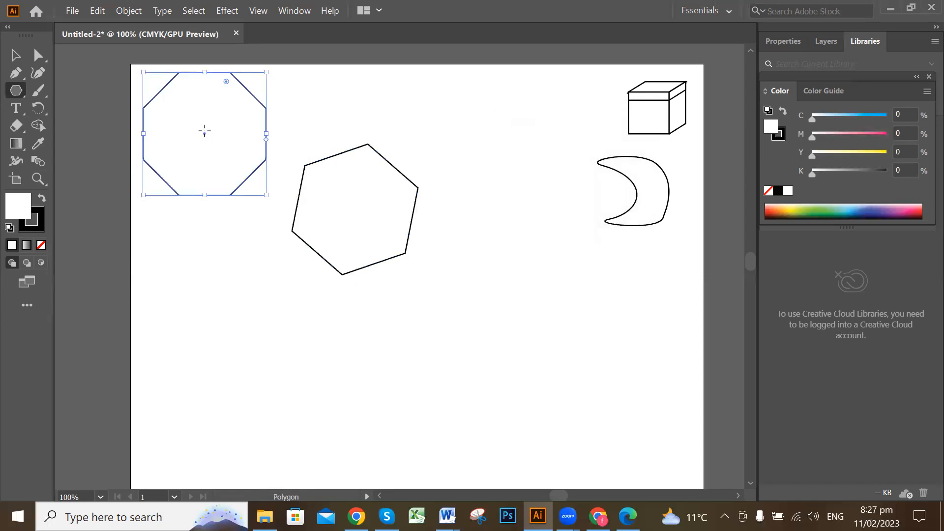
Scale the octagon down, place it below the crescent, and delete the hexagon.
left_click(15, 55)
left_click_drag(261, 135, 634, 299)
left_click_drag(518, 361, 634, 283)
left_click_drag(379, 215, 589, 364)
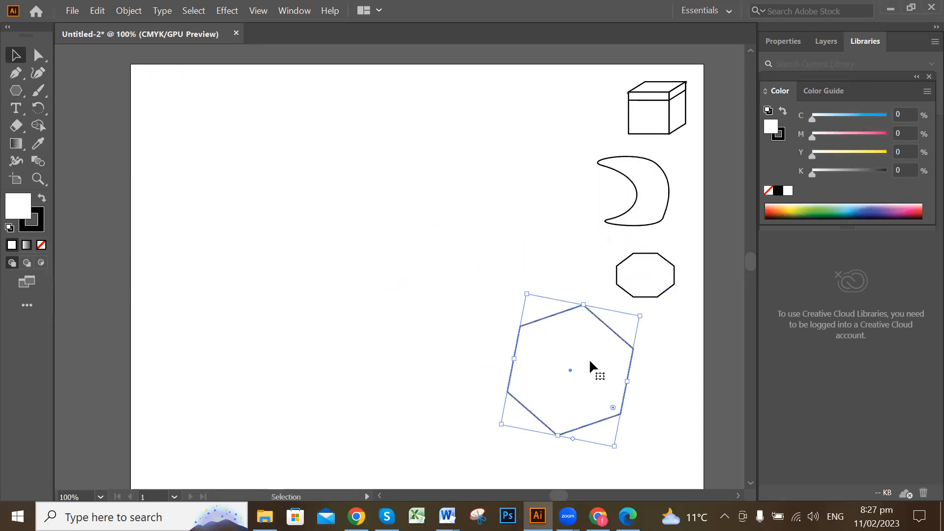
key("Delete")
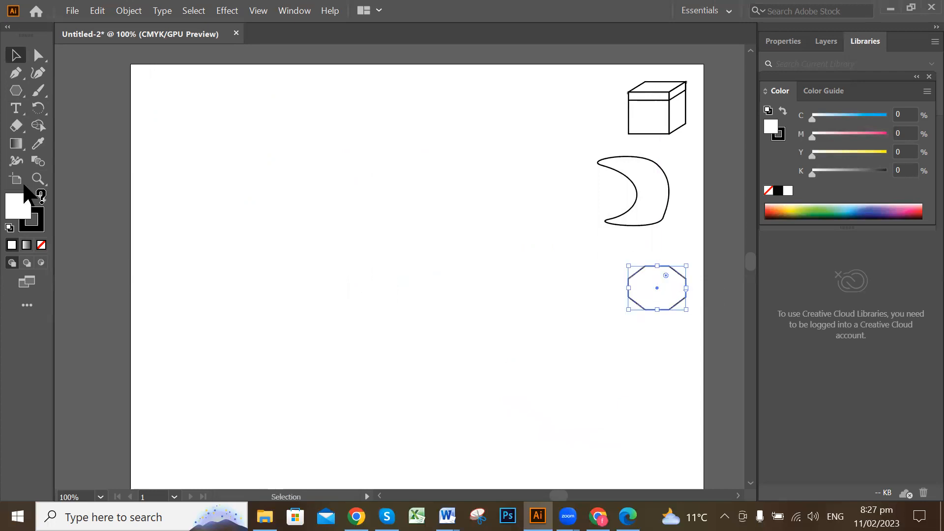
Draw a five-pointed star with an outer radius of about 34 mm using the Star tool, and move it toward the artboard's middle.
left_click(15, 92)
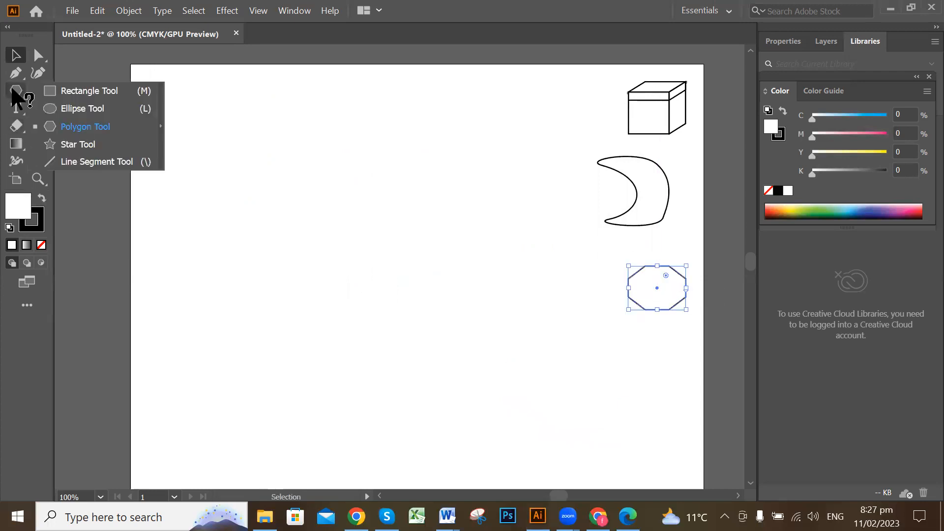
left_click(96, 145)
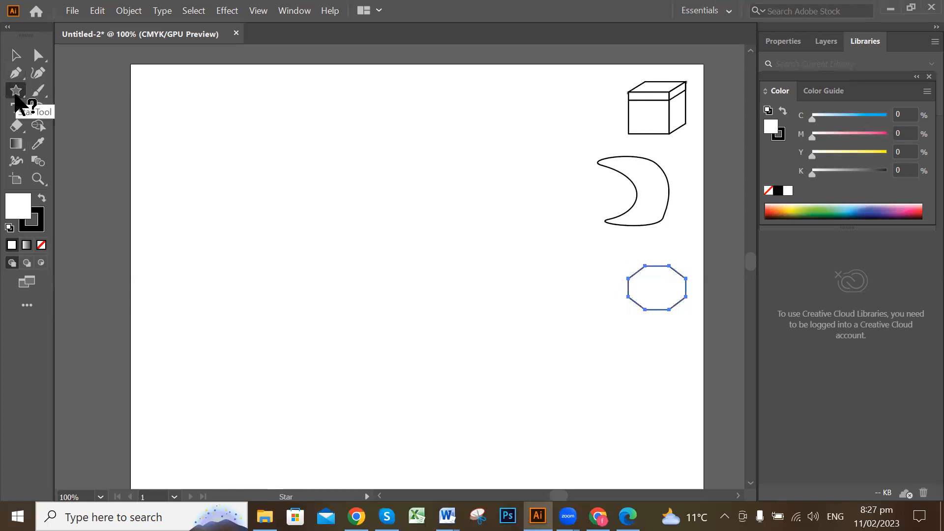
left_click_drag(260, 165, 322, 233)
left_click(16, 55)
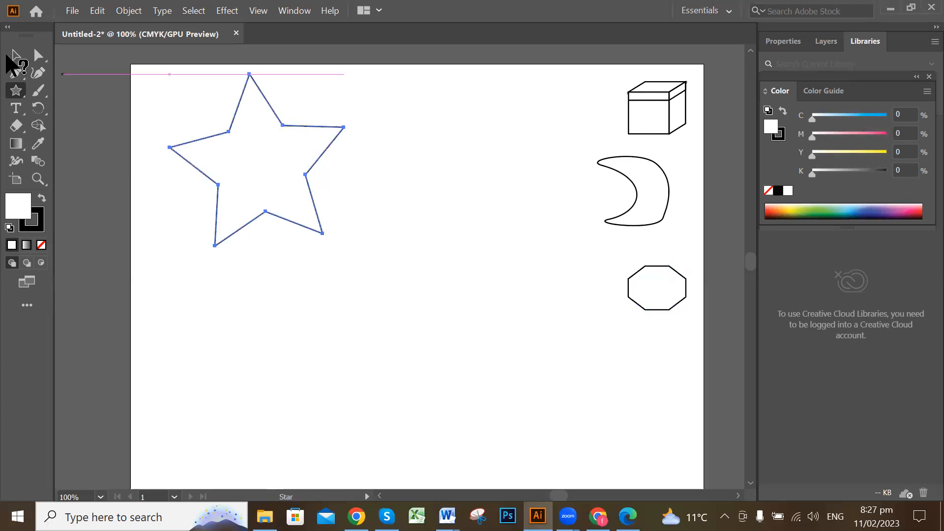
left_click_drag(272, 152, 382, 260)
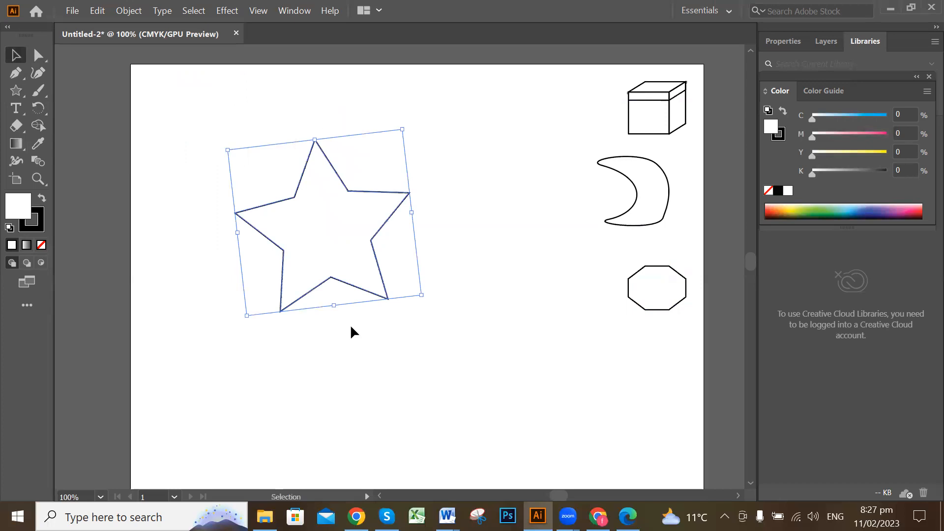
Isolate the five-pointed star, rotate it clockwise and shift it slightly to the right.
double_click(320, 223)
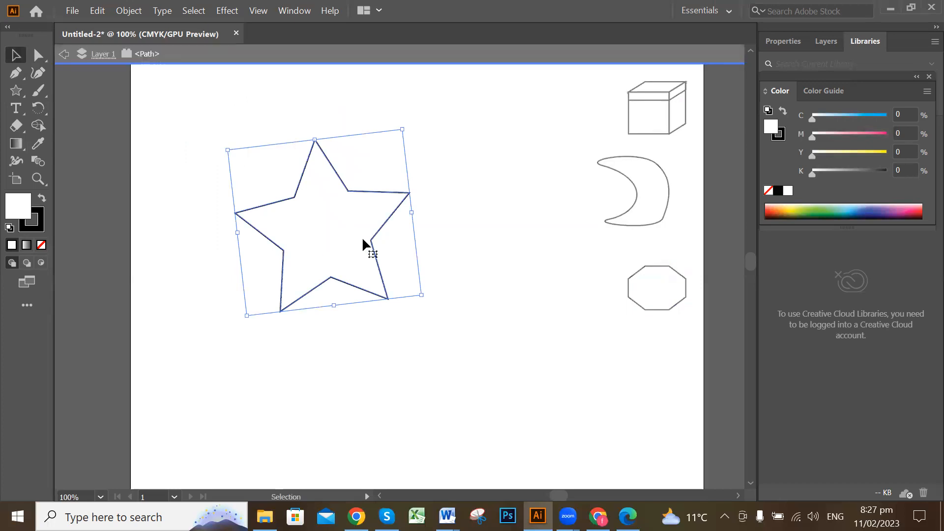
left_click(538, 362)
left_click(347, 241)
left_click_drag(422, 297, 410, 320)
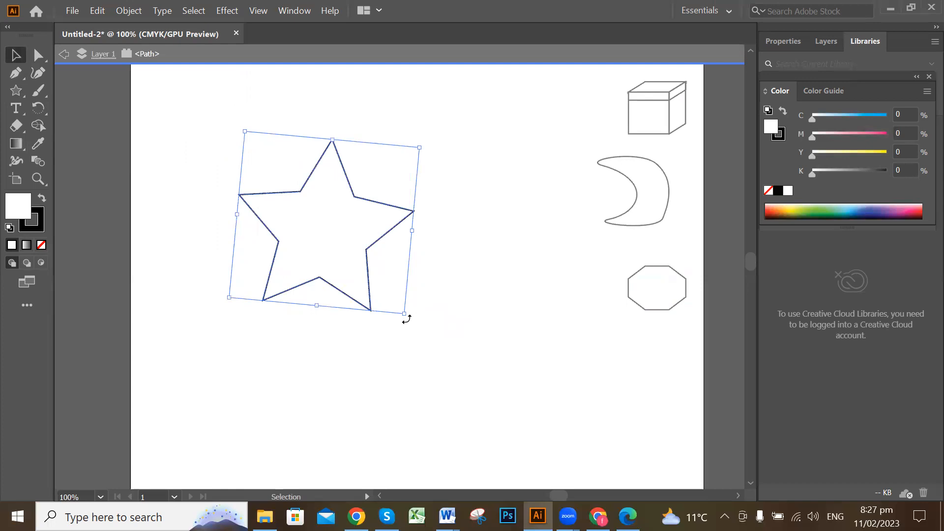
left_click_drag(403, 317, 396, 325)
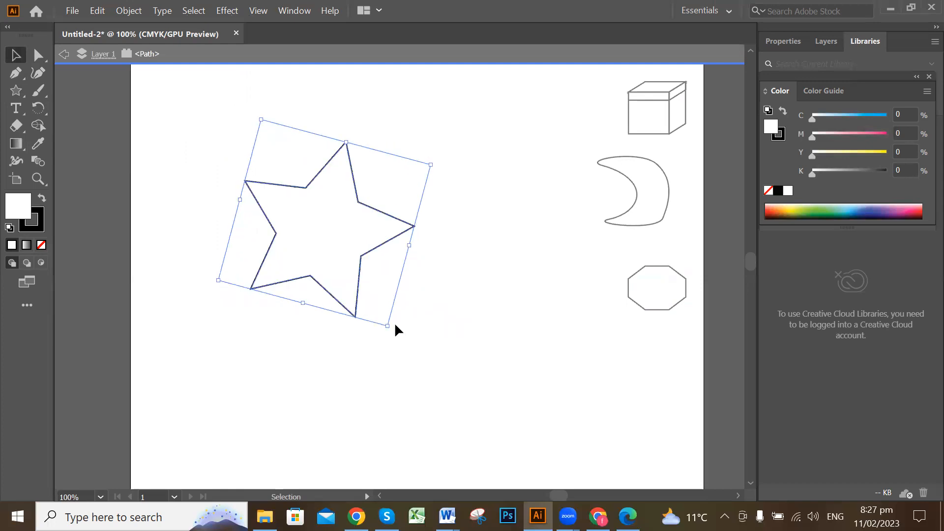
left_click_drag(340, 250, 361, 247)
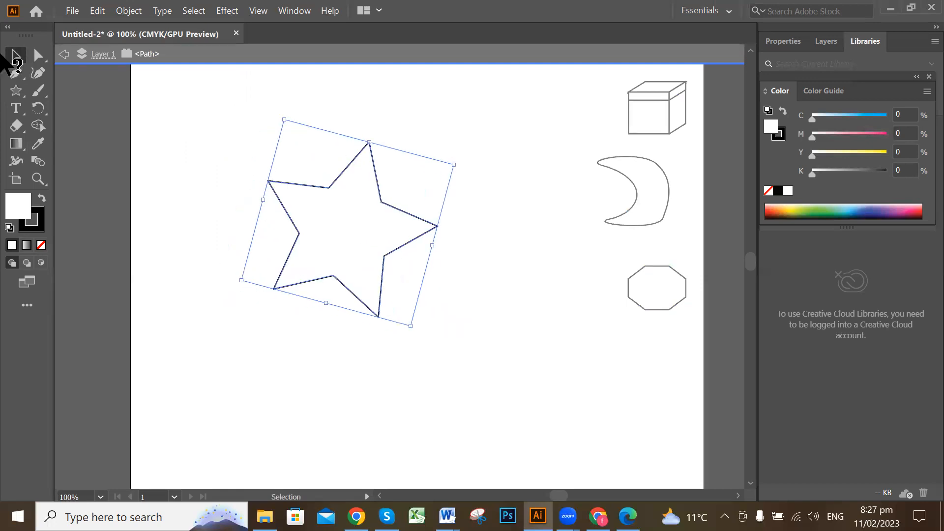
Create a star with 10 points, Radius 1 of 33.7846 mm and Radius 2 of 16.8923 mm, beside the five-pointed star.
left_click(16, 90)
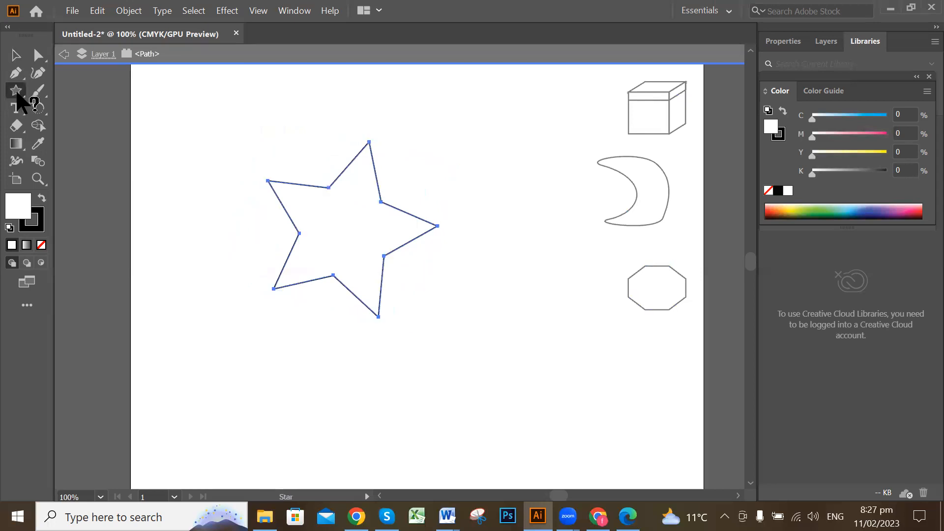
left_click(462, 294)
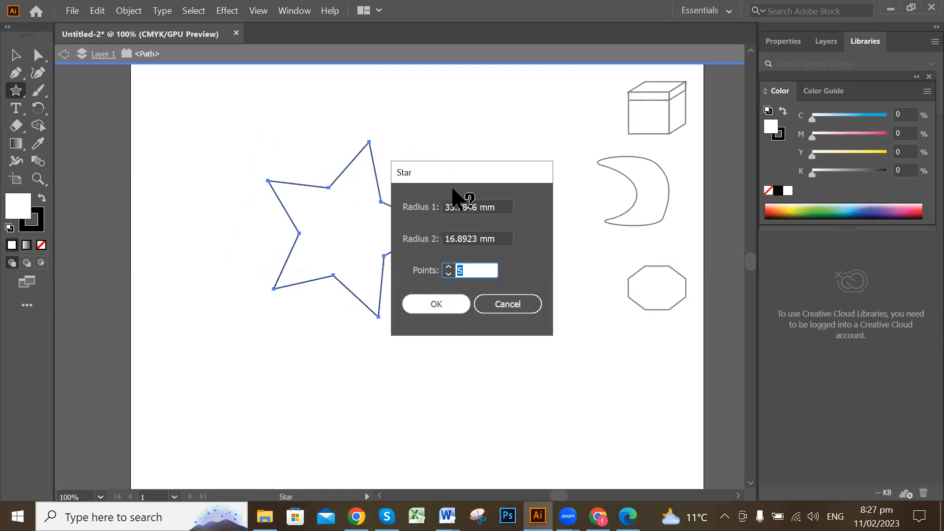
left_click_drag(462, 177, 473, 139)
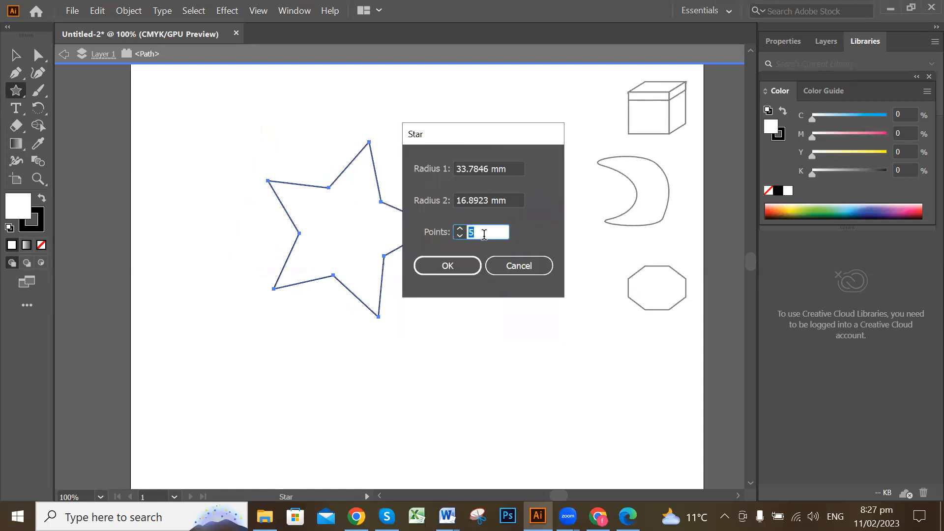
type("10")
left_click(456, 266)
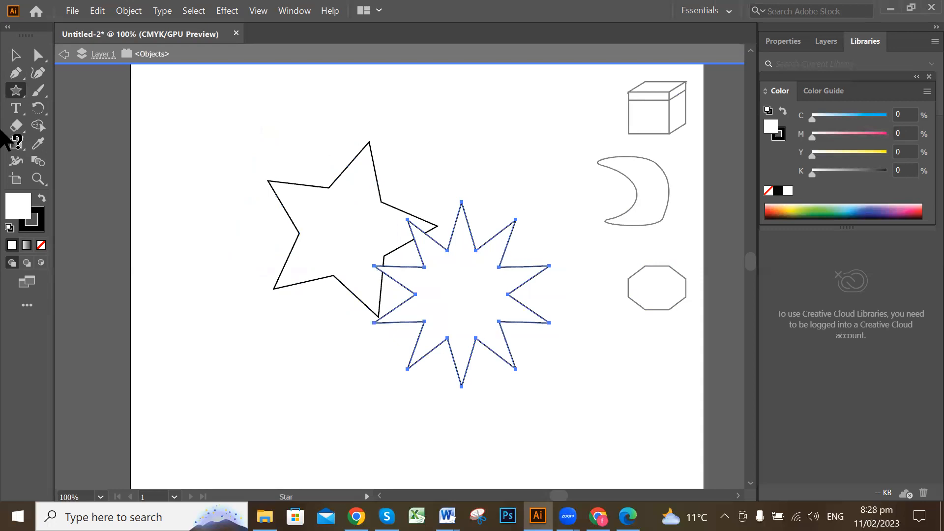
Make the ten-pointed star slightly narrower and place it to the lower right of the five-pointed star.
left_click(15, 56)
left_click_drag(511, 309, 480, 186)
mouse_move(305, 302)
left_mouse_down()
mouse_move(294, 308)
mouse_move(303, 313)
left_mouse_up()
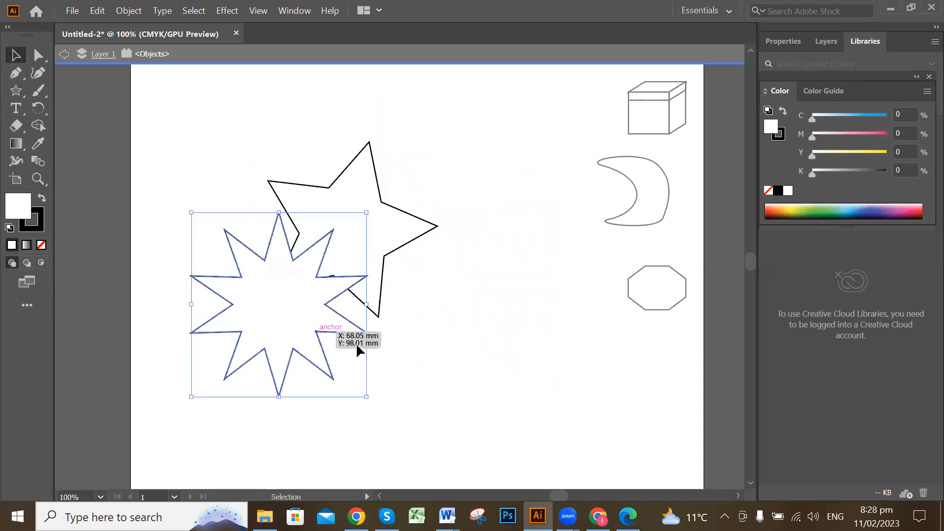
mouse_move(367, 304)
left_mouse_down()
mouse_move(344, 304)
mouse_move(359, 304)
left_mouse_up()
left_click_drag(312, 347, 546, 373)
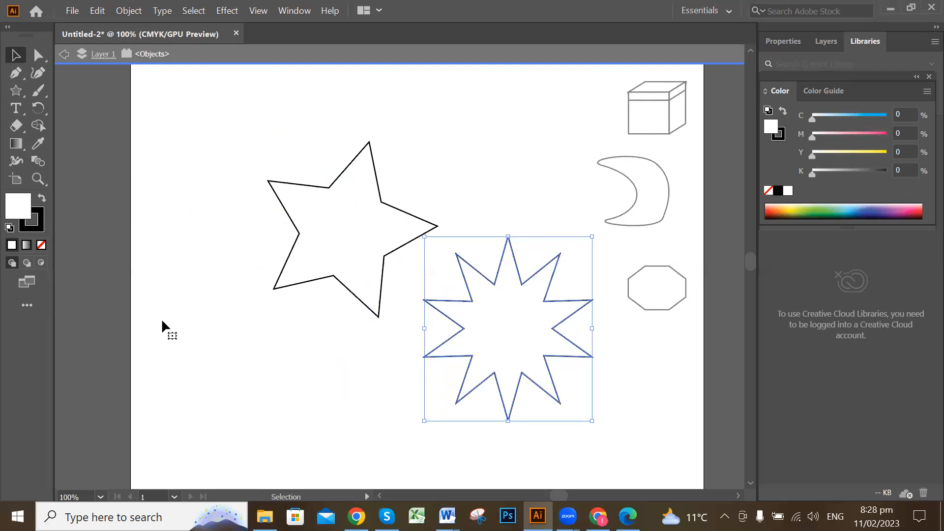
Exit isolation mode and move the ten-pointed star across the artboard's left edge.
left_click(453, 173)
key("Escape")
left_click_drag(503, 337, 142, 367)
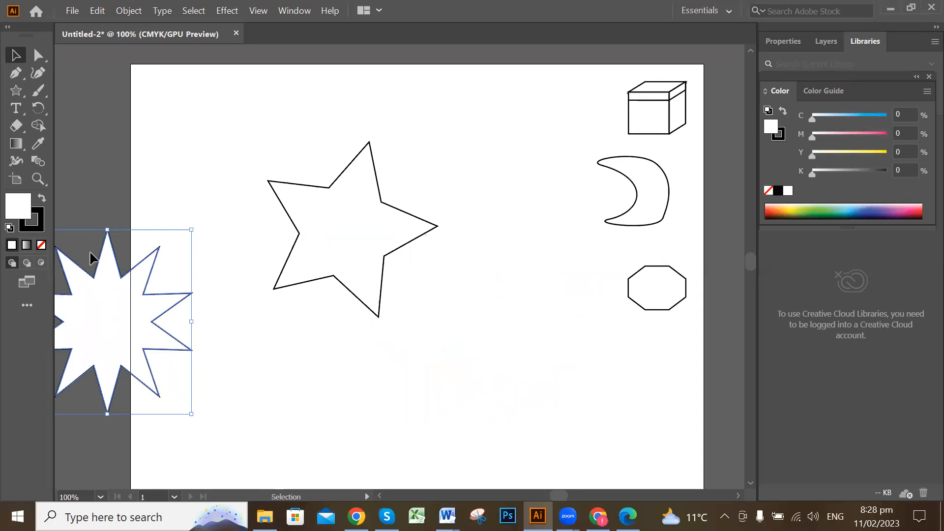
left_click_drag(107, 317, 141, 343)
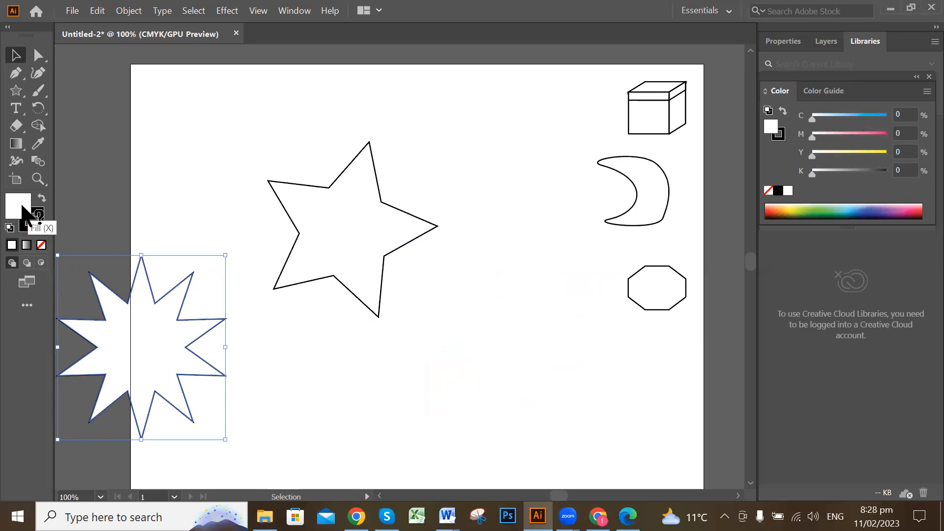
Move the ten-pointed star back and forth across the artboard and delete it.
left_click_drag(168, 357, 470, 385)
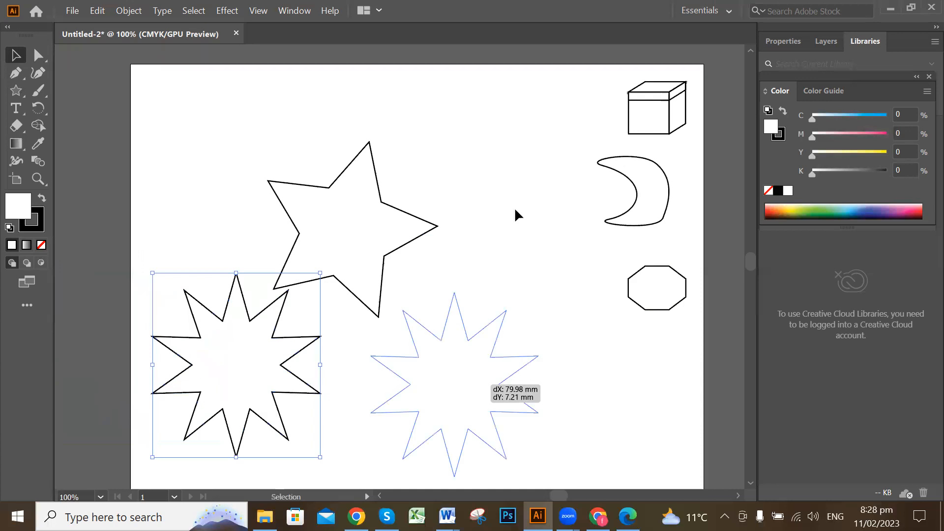
left_click_drag(463, 346, 492, 261)
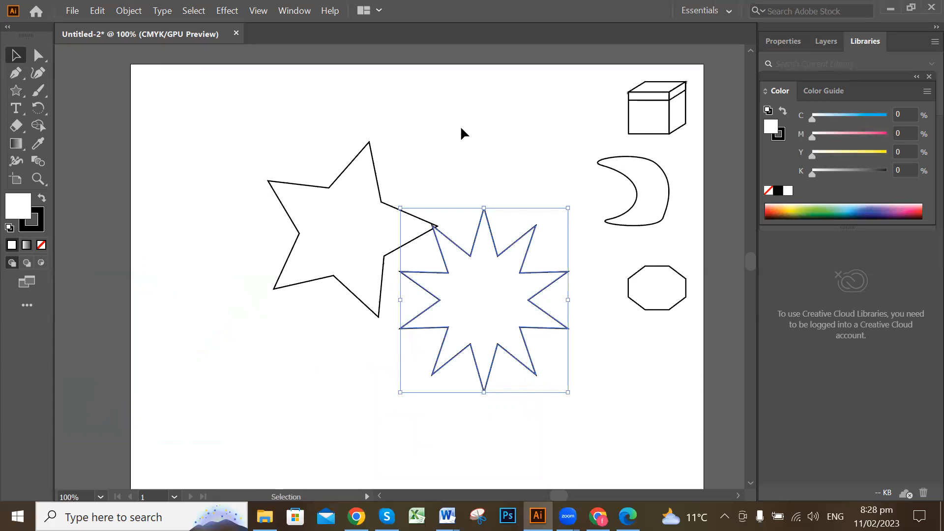
left_click_drag(486, 322, 242, 125)
left_click_drag(172, 276, 170, 334)
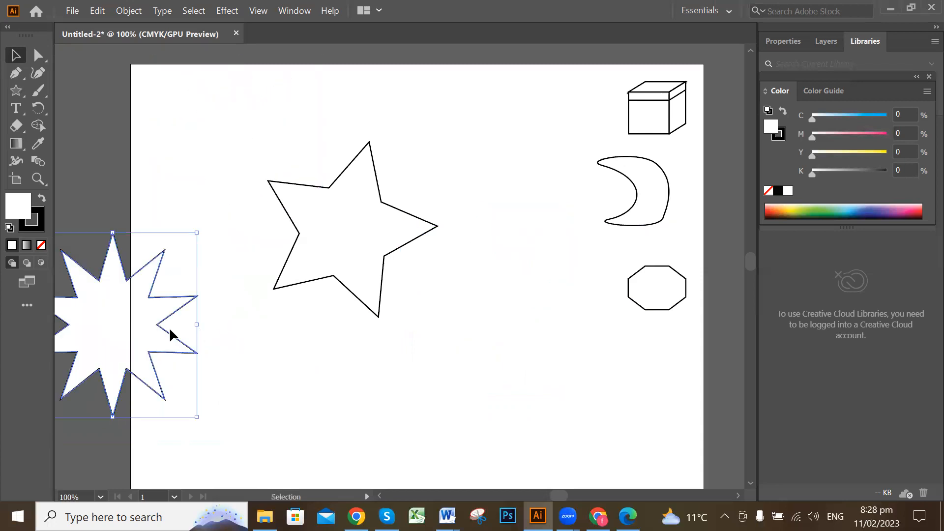
left_click_drag(101, 317, 585, 362)
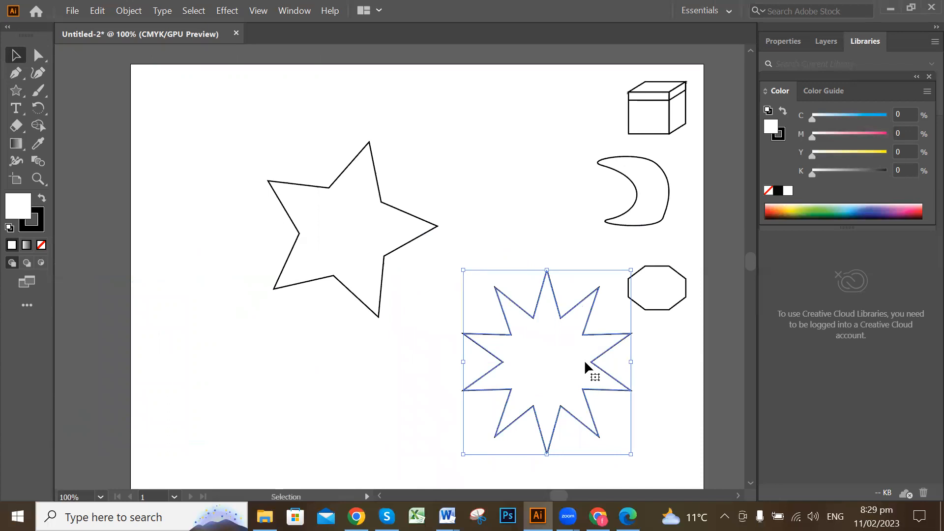
key("Delete")
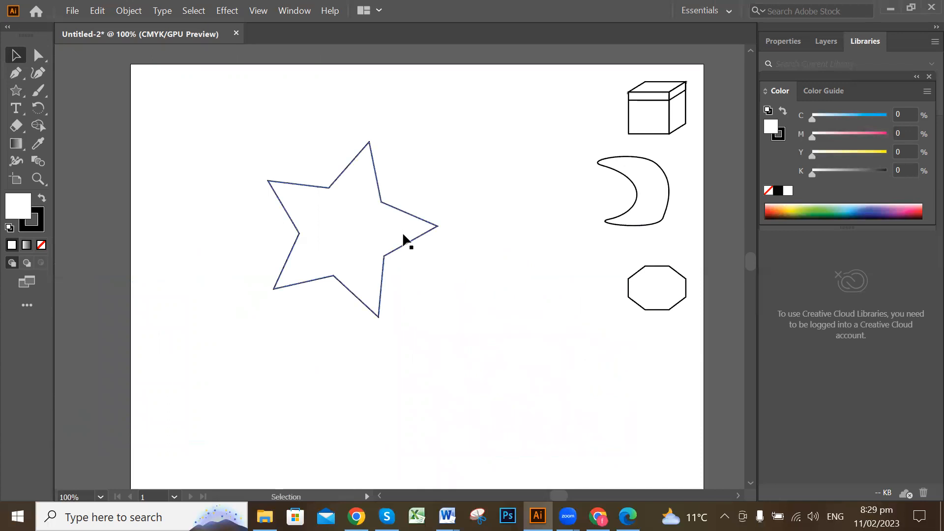
Scale the five-pointed star down and place it below the octagon.
left_click_drag(363, 223, 407, 320)
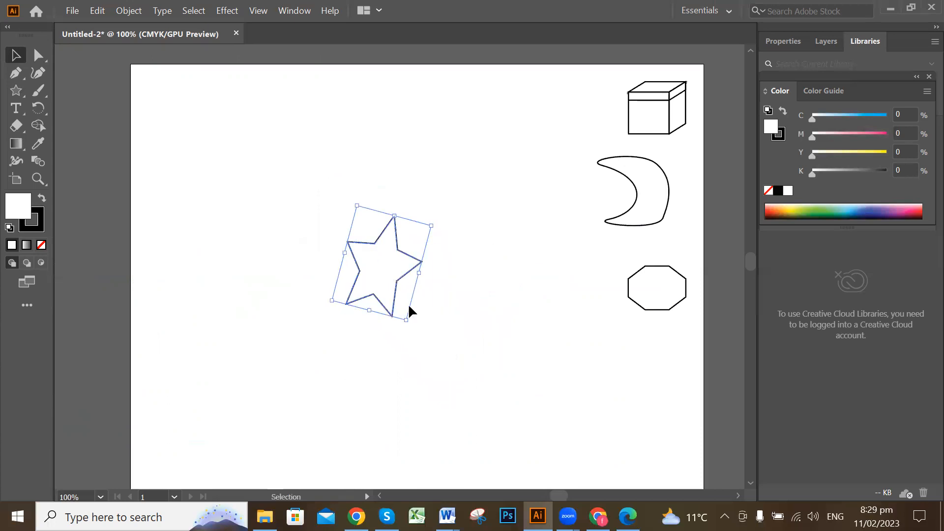
left_click_drag(647, 387, 648, 387)
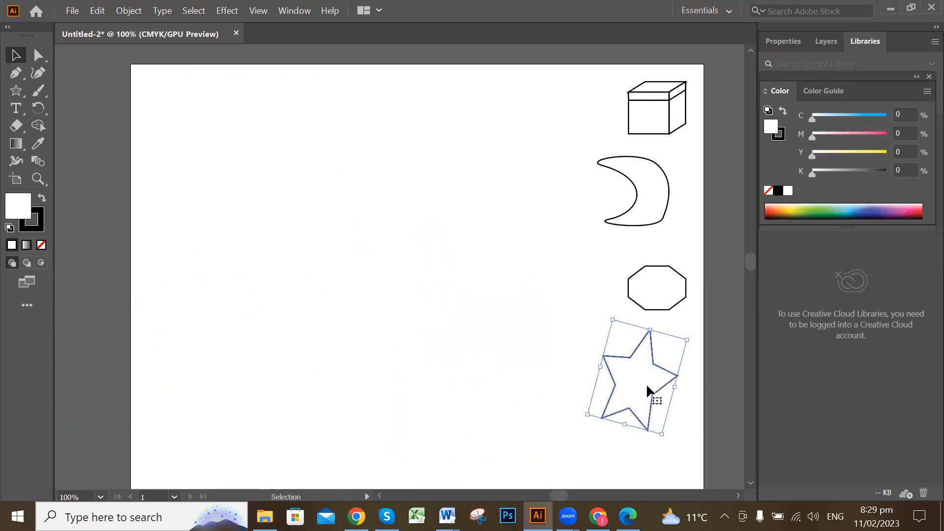
Move the crescent from the column of shapes to the middle of the artboard and enlarge it to roughly twice its size.
left_click(512, 277)
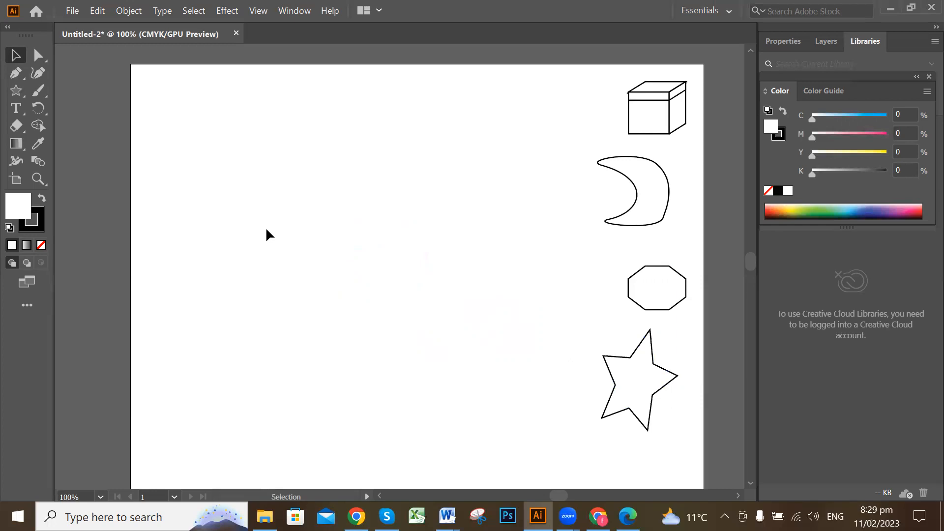
right_click(16, 76)
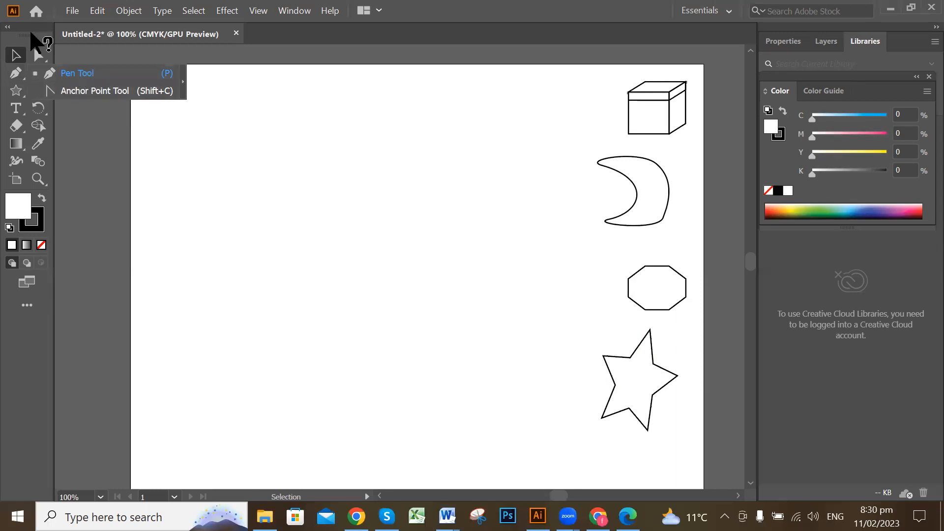
left_click(16, 56)
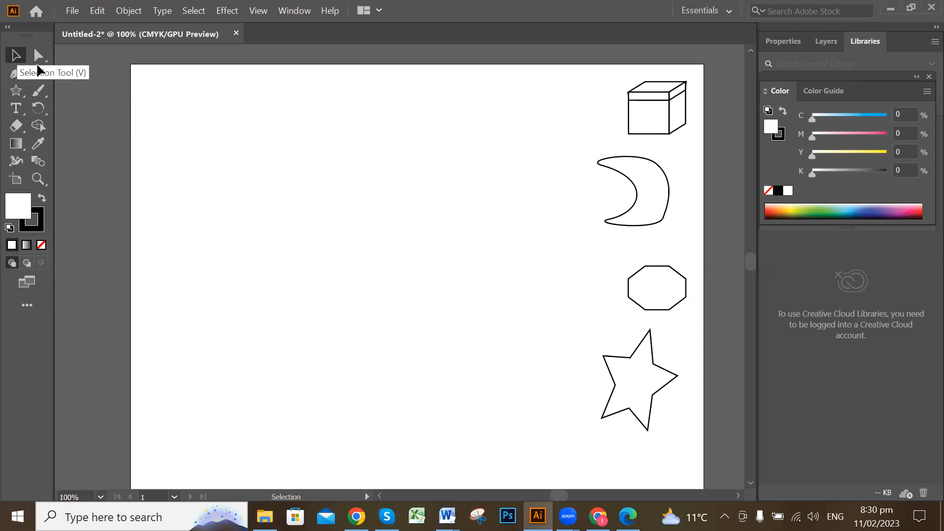
left_click_drag(652, 188, 400, 211)
mouse_move(374, 268)
left_mouse_down()
mouse_move(373, 337)
mouse_move(385, 276)
left_mouse_up()
left_click_drag(374, 337, 386, 317)
left_click_drag(384, 381, 380, 381)
left_click_drag(407, 279, 397, 279)
left_click(525, 191)
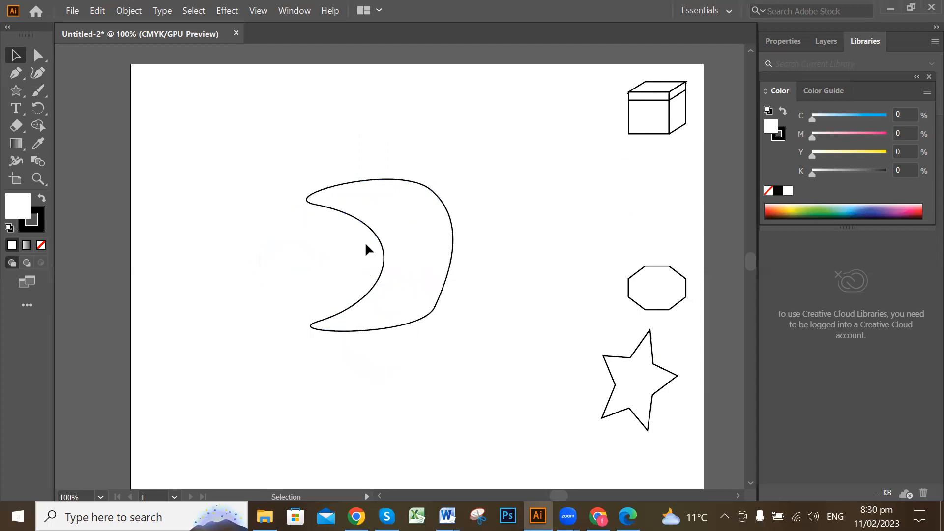
Activate the Anchor Point tool on the selected crescent and check the Smart Guides setting in the view options.
left_click(16, 77)
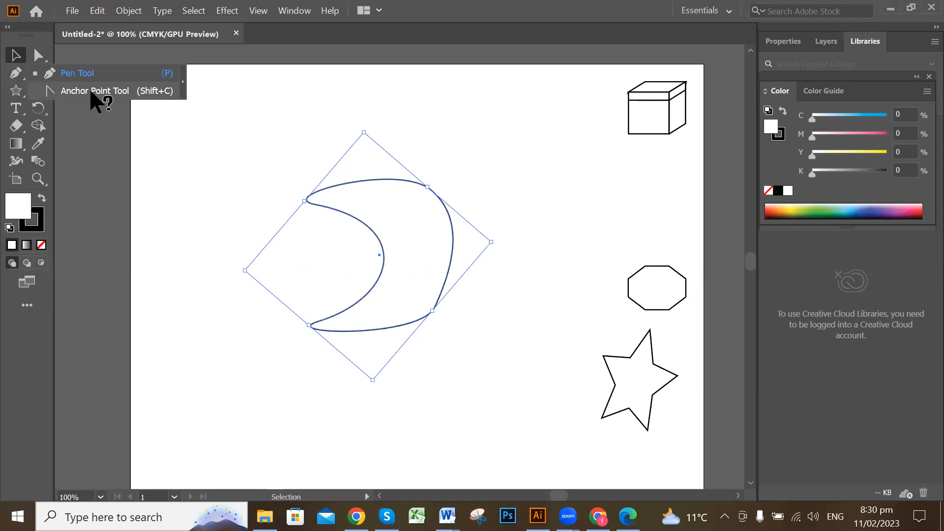
left_click(91, 92)
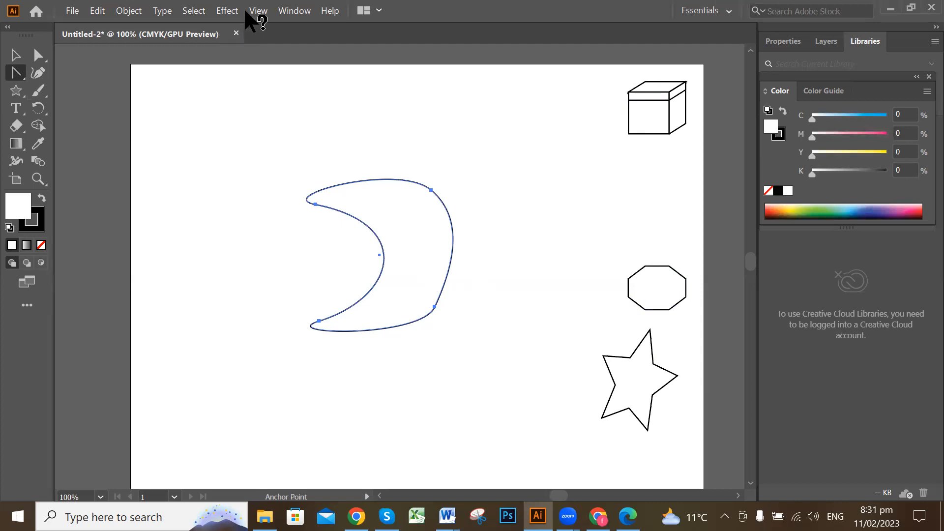
left_click(257, 11)
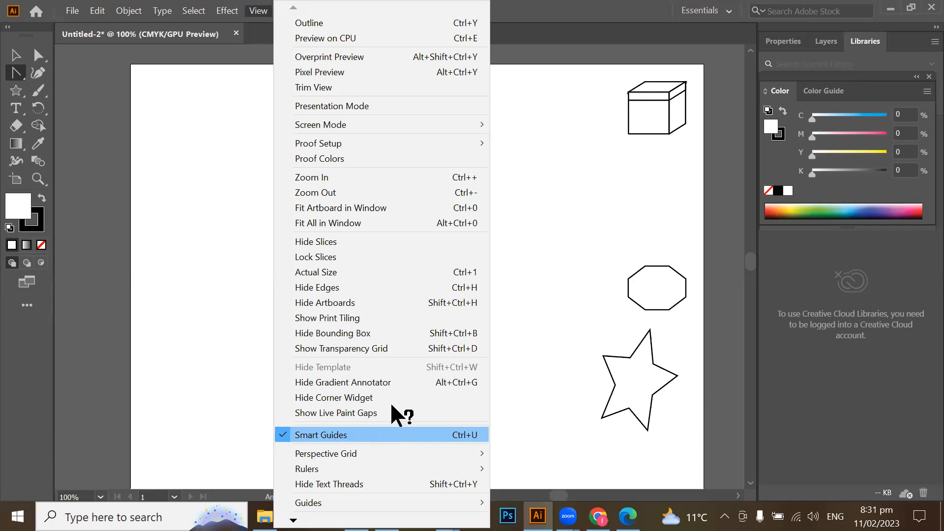
left_click(577, 9)
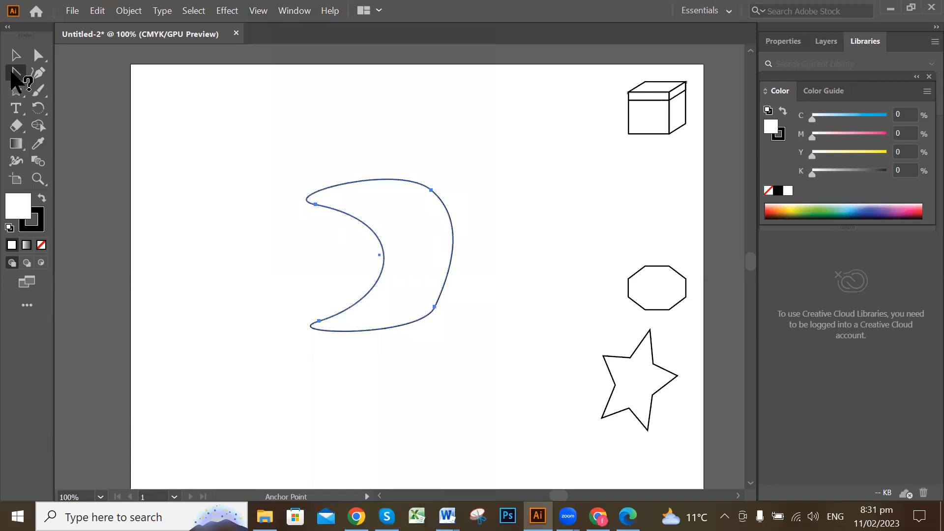
left_click(33, 76)
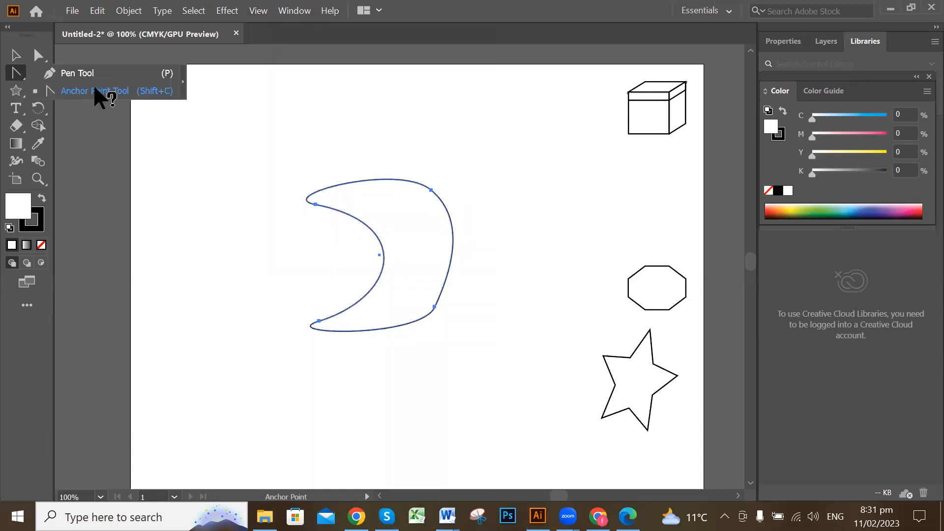
left_click(120, 93)
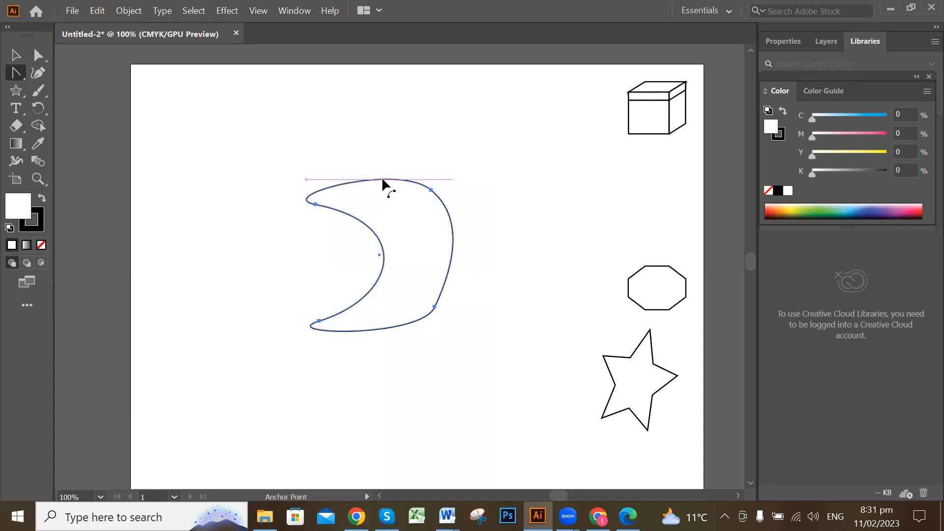
Reshape the crescent's upper edge by moving the direction handle of its upper-right anchor point up and then leftward.
left_click(432, 190)
left_click(381, 179)
left_click_drag(398, 162, 379, 93)
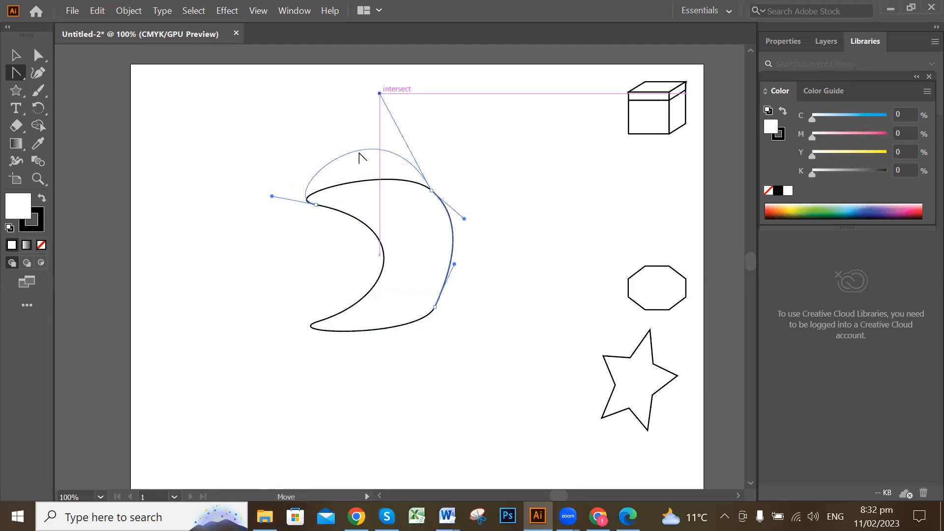
left_click_drag(379, 96, 321, 160)
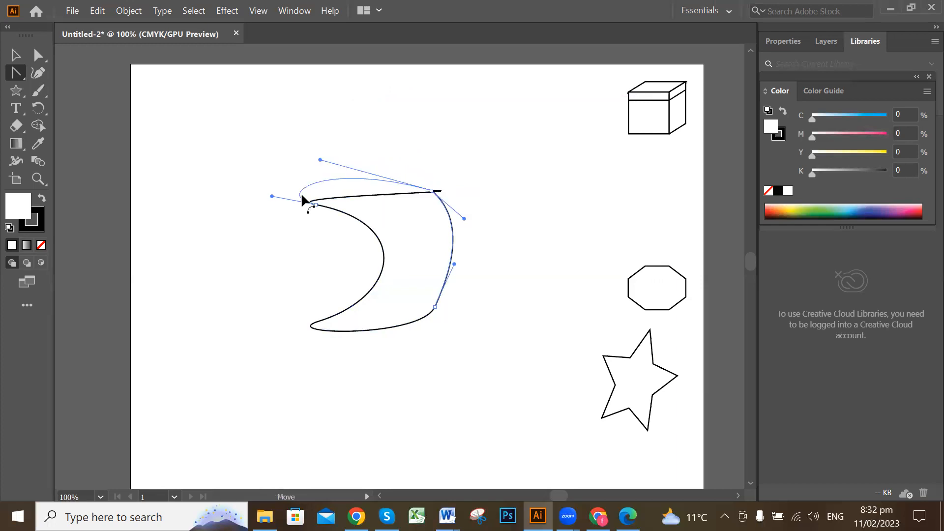
Convert the crescent's four anchor points to corner points so that the shape becomes a straight-sided quadrilateral.
left_click_drag(315, 205, 316, 235)
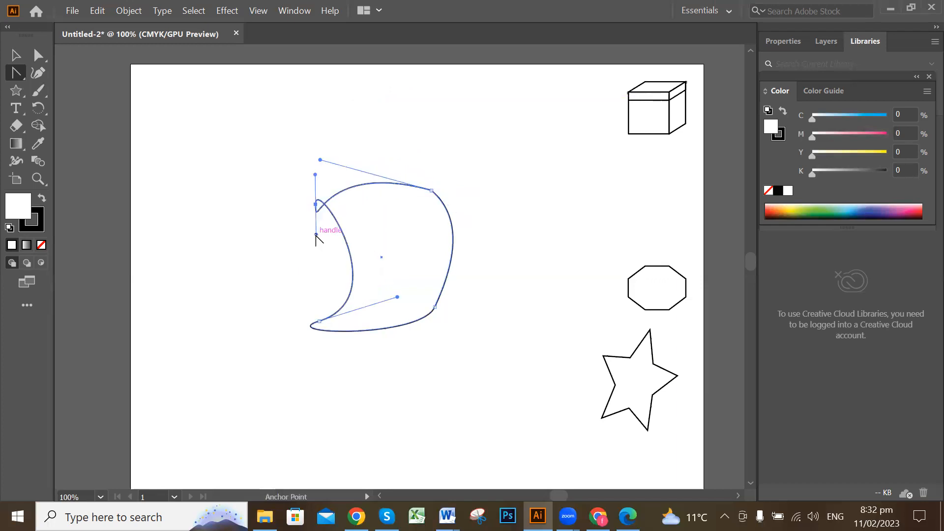
key("ctrl+z")
left_click(316, 204)
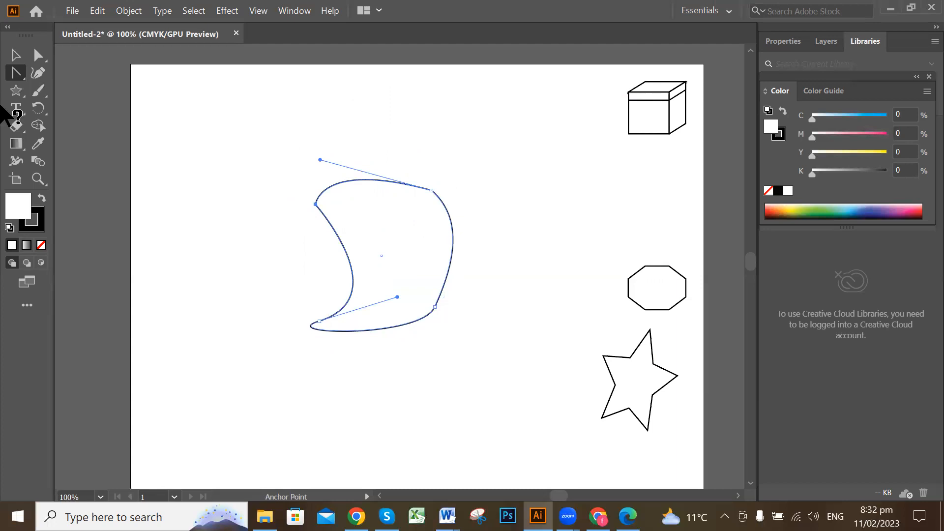
left_click(320, 321)
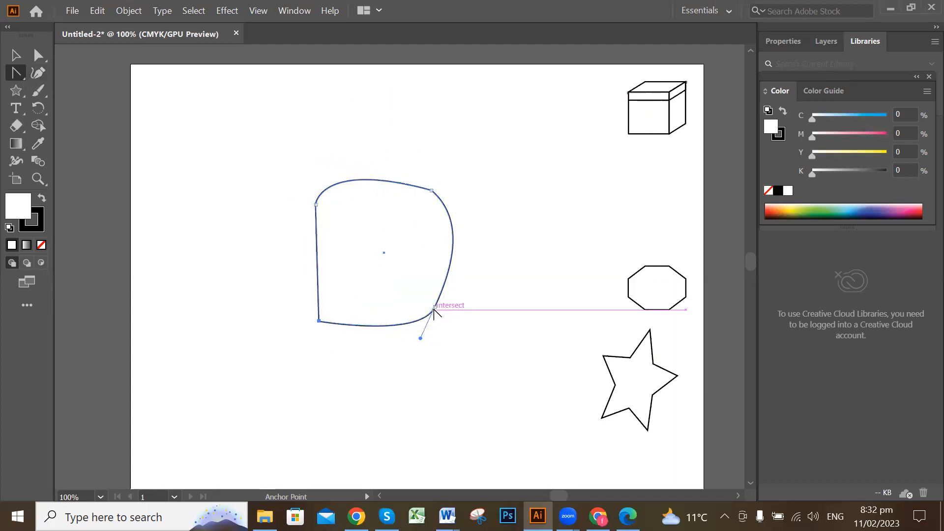
left_click(435, 307)
left_click(431, 190)
left_click(316, 204)
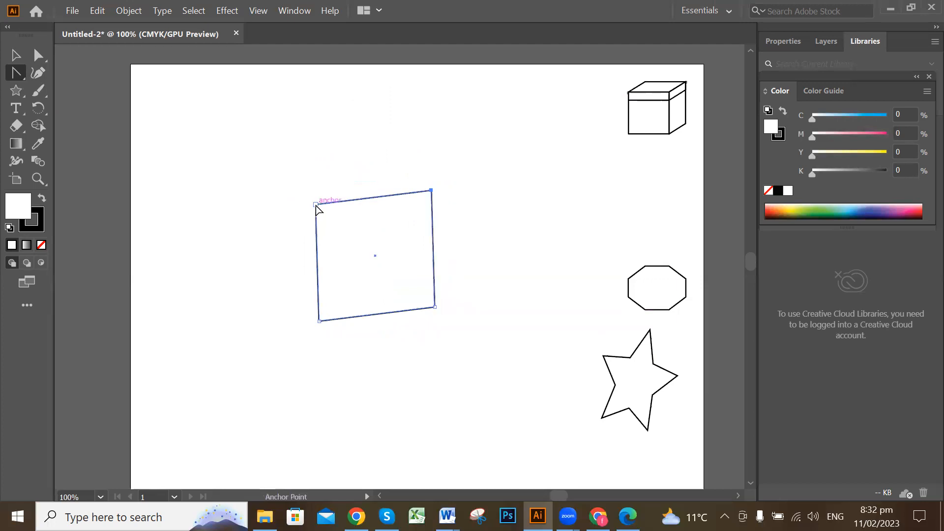
Pull short vertical direction handles out of the quadrilateral's lower-left anchor point.
left_click(432, 191)
left_click(435, 307)
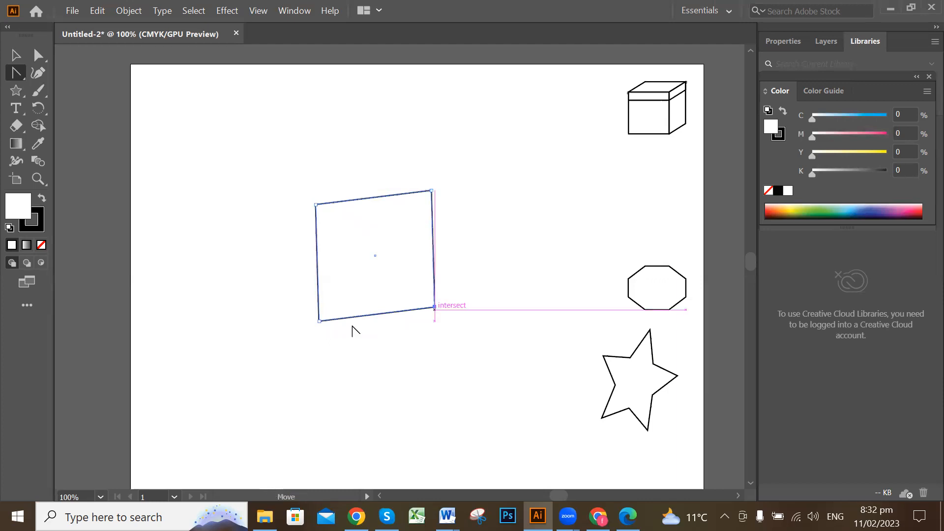
left_click(319, 320)
mouse_move(320, 321)
left_mouse_down()
mouse_move(331, 295)
mouse_move(308, 331)
mouse_move(319, 327)
left_mouse_up()
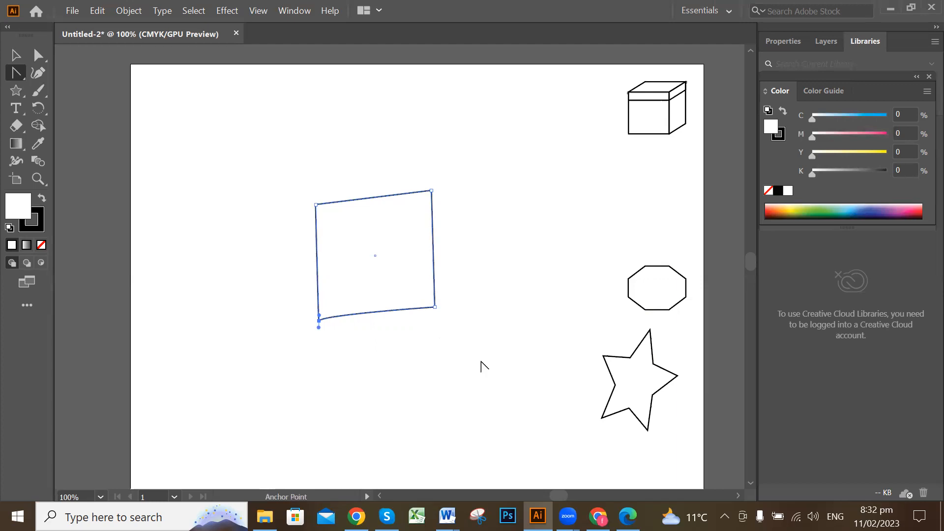
Try pulling long diagonal direction handles out of the quadrilateral's lower-right anchor point, and undo the resulting loop.
left_click_drag(15, 73, 81, 98)
left_click(373, 197)
left_click(434, 307)
left_click_drag(520, 226, 541, 207)
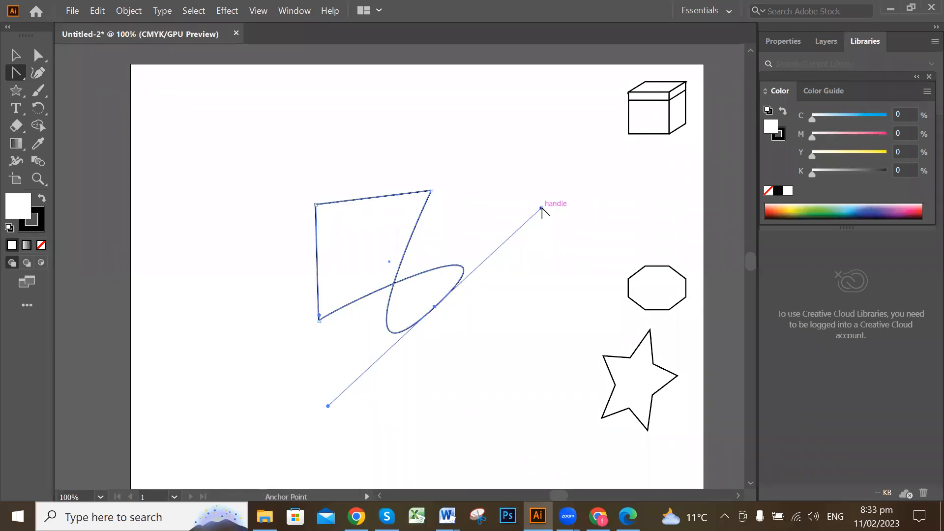
key("ctrl+z")
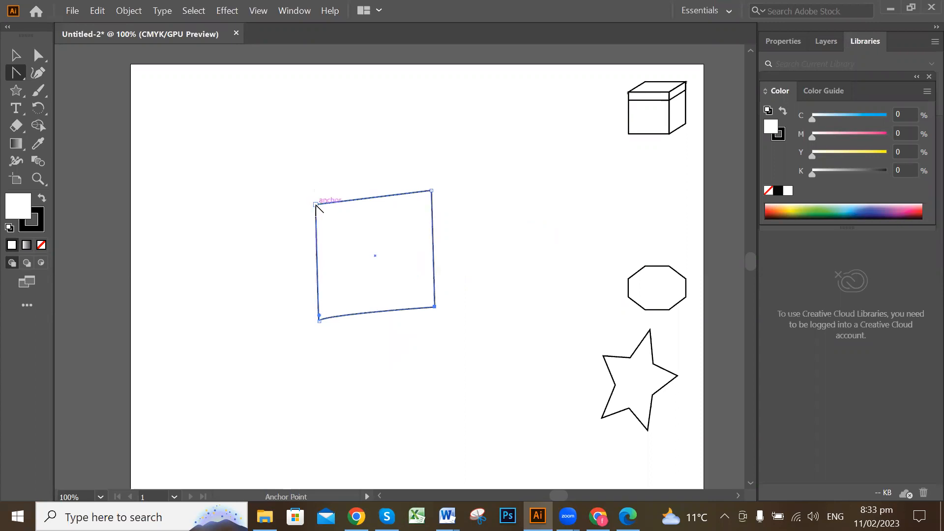
Curve the two sides meeting at the quadrilateral's upper-left anchor point and convert that point back to a corner.
left_click(316, 204)
left_click_drag(316, 204, 371, 146)
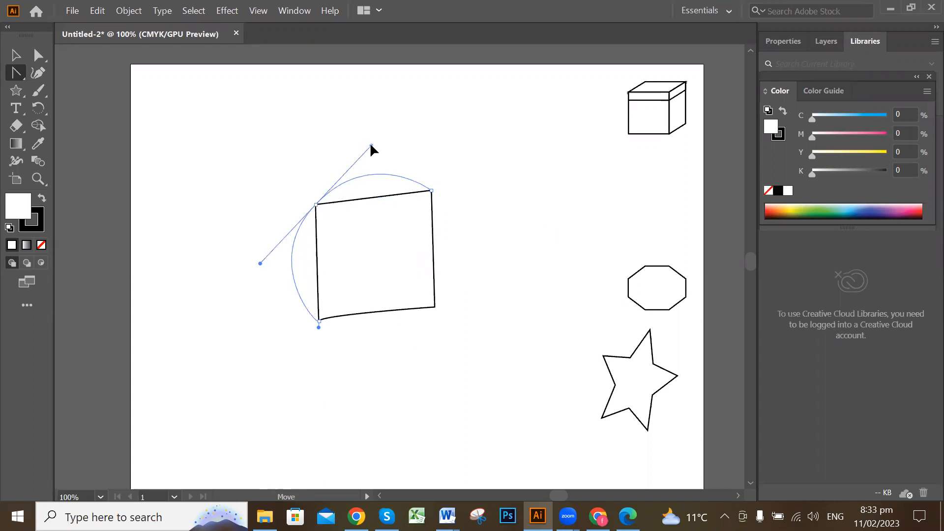
left_click_drag(371, 146, 370, 146)
left_click(316, 205)
left_click(316, 204)
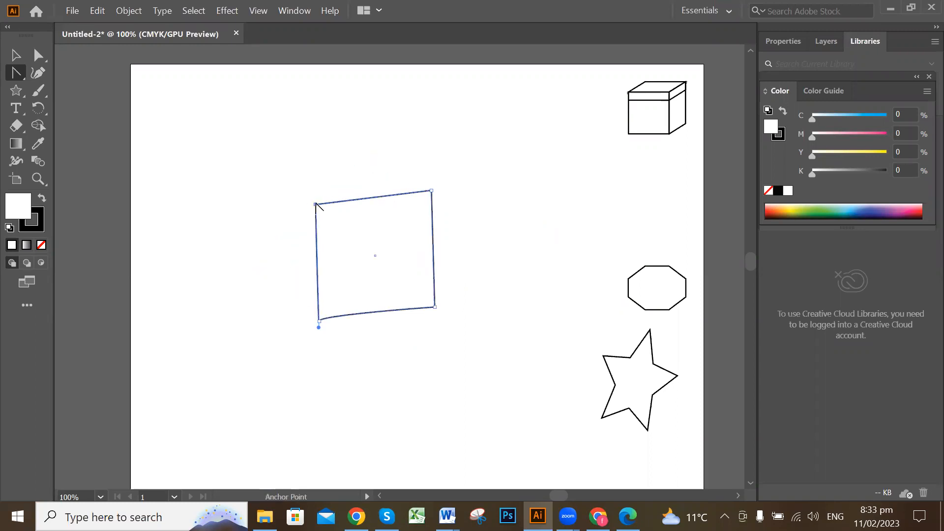
Move the upper-left anchor point outward and curve the adjoining sides with long diagonal handles at the lower-right anchor point.
left_click_drag(318, 203, 270, 172)
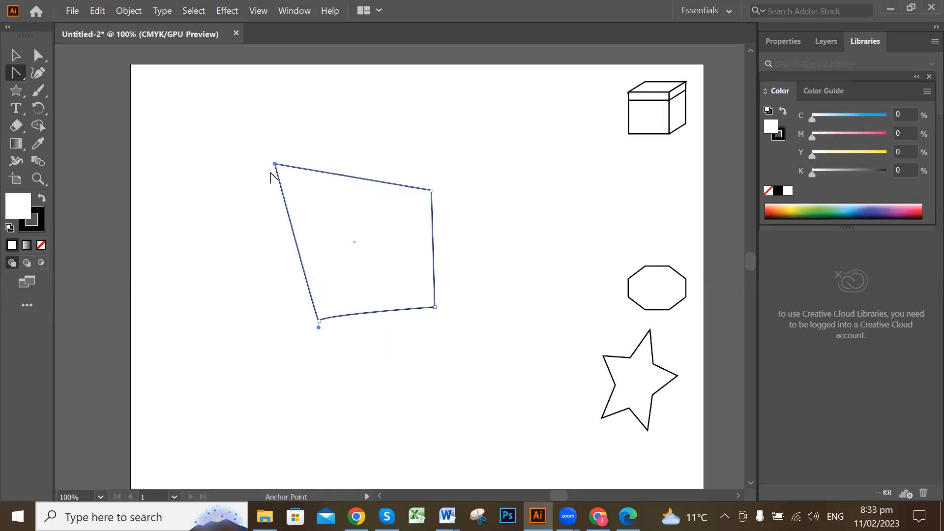
left_click(436, 310)
mouse_move(435, 307)
left_mouse_down()
mouse_move(456, 282)
mouse_move(466, 285)
mouse_move(448, 300)
left_mouse_up()
left_click_drag(437, 302, 515, 226)
left_click_drag(428, 284, 330, 203)
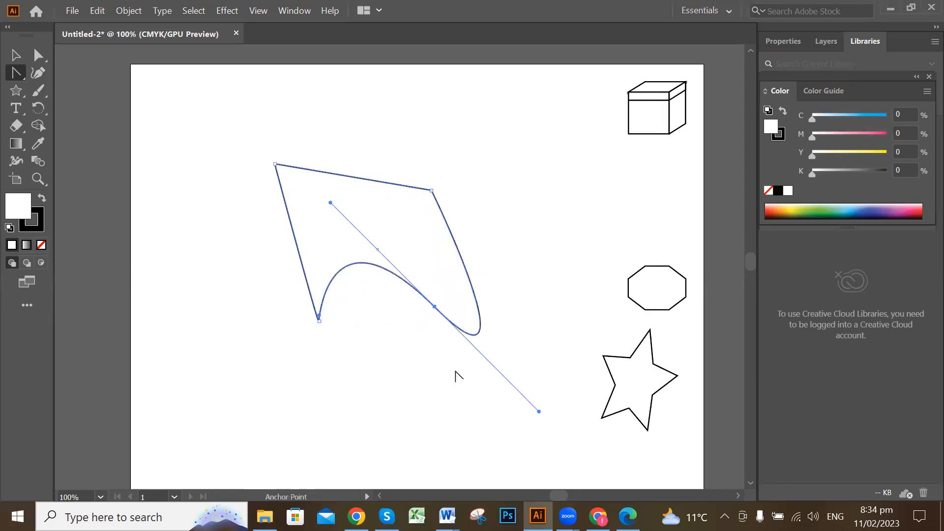
Undo the anchor point edits one after another back towards the original crescent outline.
left_click(13, 56)
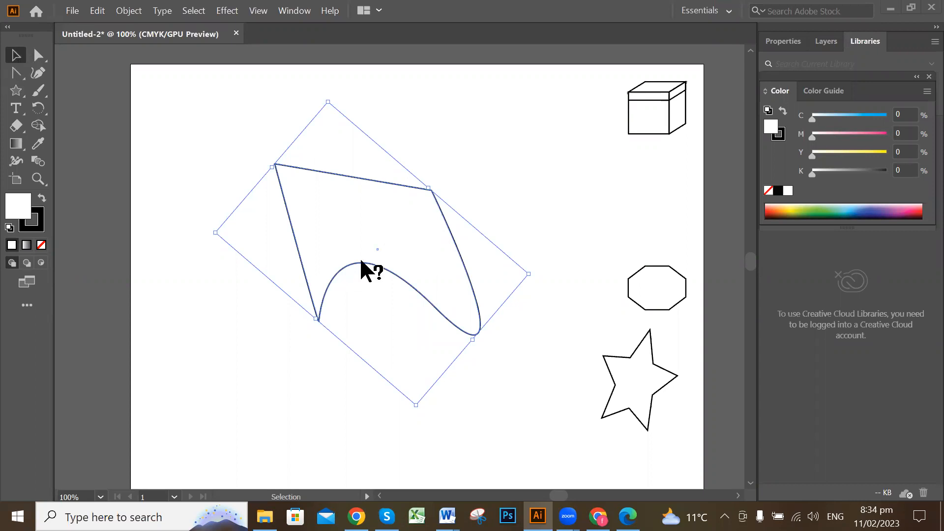
left_click_drag(433, 235, 450, 228)
key("ctrl+z")
key("ctrl+z")
key("ctrl+z")
key("ctrl+z")
key("ctrl+z")
key("ctrl+z")
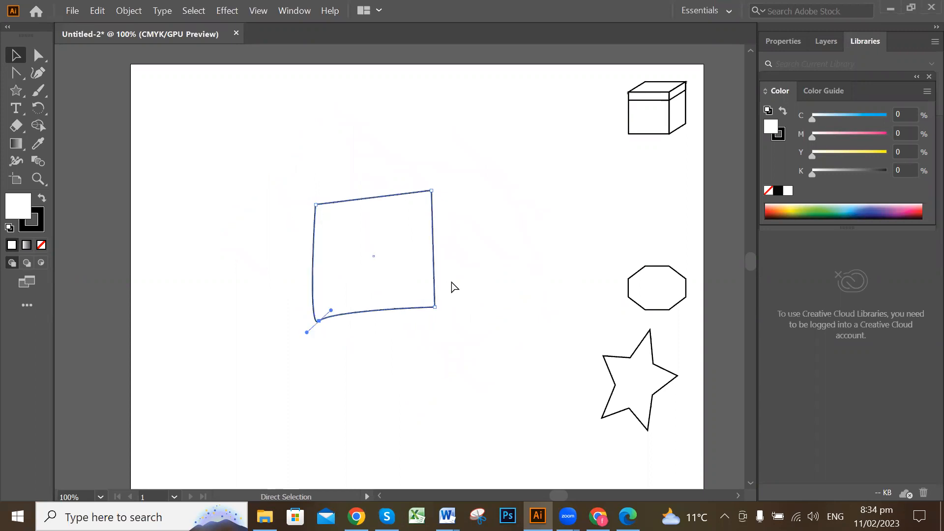
key("ctrl+shift+z")
key("ctrl+shift+z")
key("ctrl+shift+z")
key("ctrl+shift+z")
key("ctrl+shift+z")
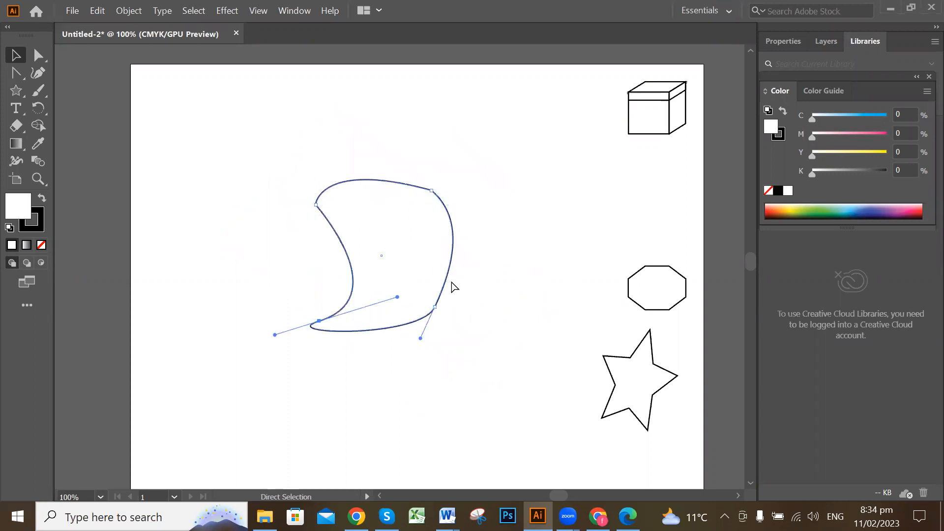
key("ctrl+shift+z")
key("ctrl+shift+z")
key("ctrl+shift+z")
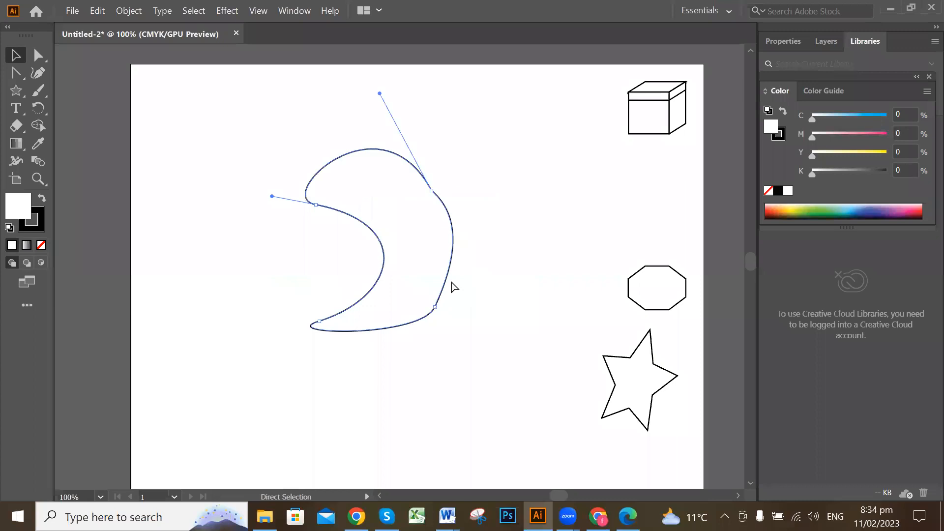
Select the restored crescent as a whole and move it slightly to the left.
key("v")
left_click(537, 297)
left_click(403, 246)
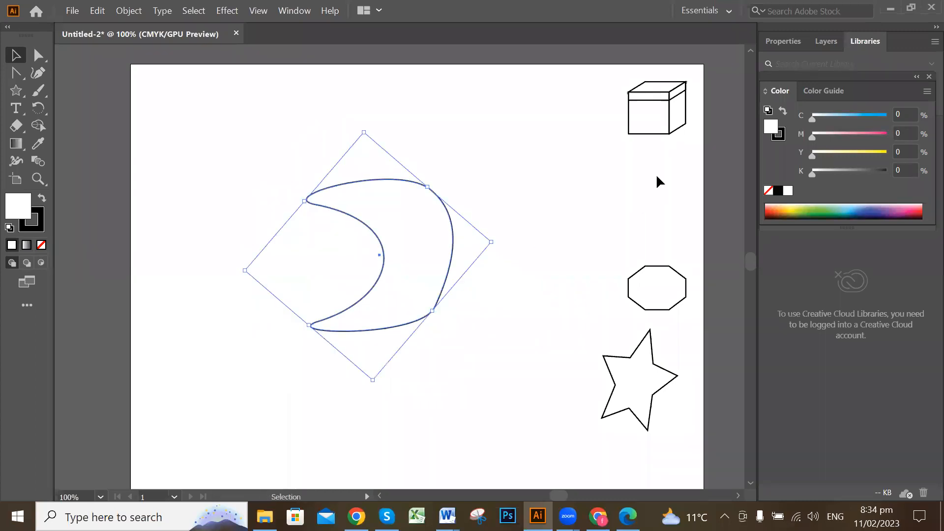
left_click_drag(422, 261, 401, 264)
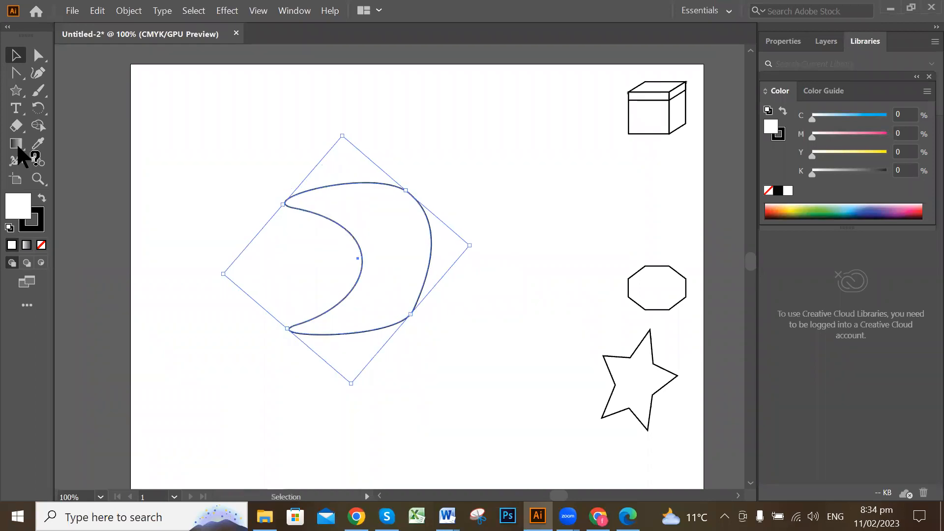
Try converting the crescent's two left tips to corner points with the Anchor Point tool, and undo both conversions.
left_click(15, 74)
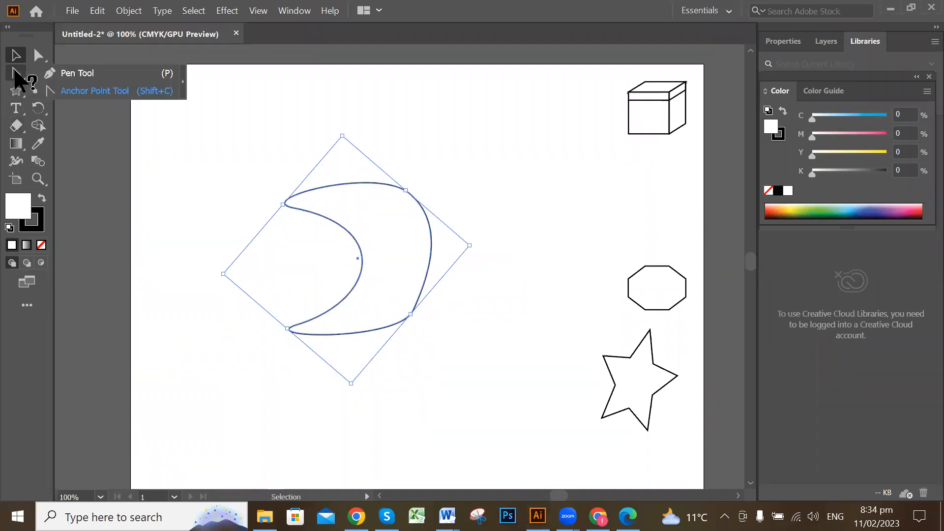
left_click(93, 91)
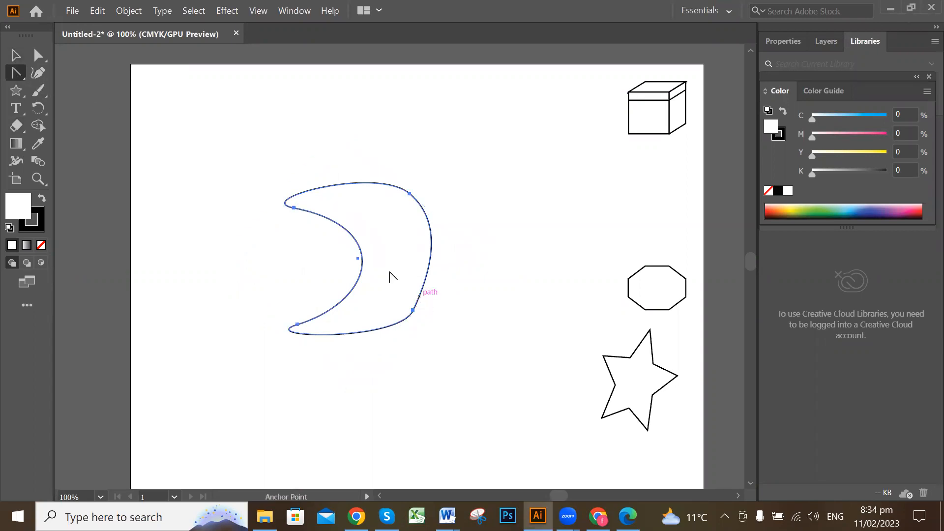
left_click(295, 208)
left_click(297, 325)
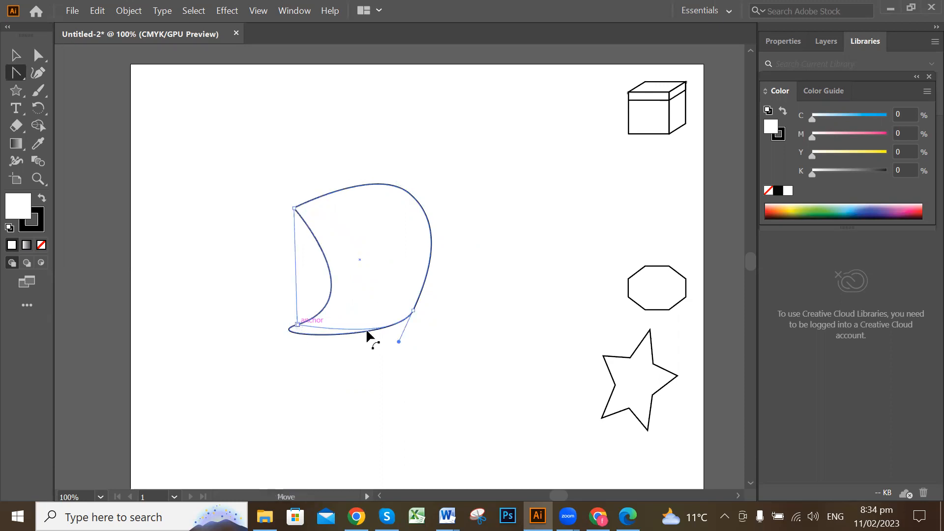
key("ctrl+z")
key("ctrl+z")
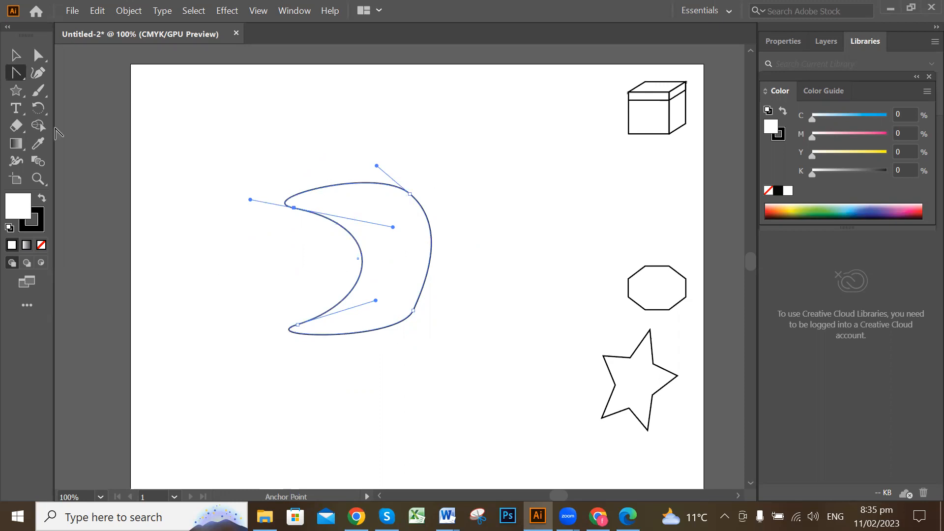
Try stretching the upper-right anchor's handle diagonally down past the lower-left and re-curving the upper-left tip, then undo the tip's new curve.
left_click(338, 183)
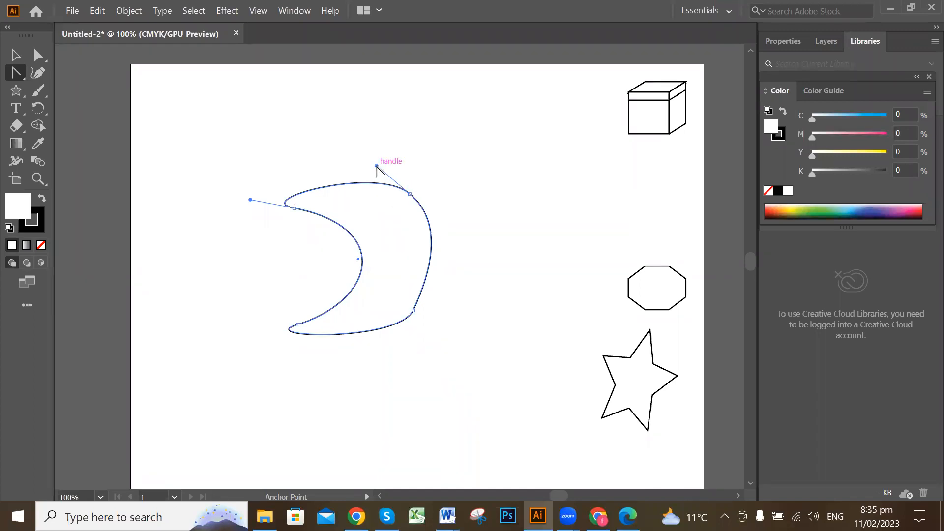
left_click_drag(376, 166, 165, 397)
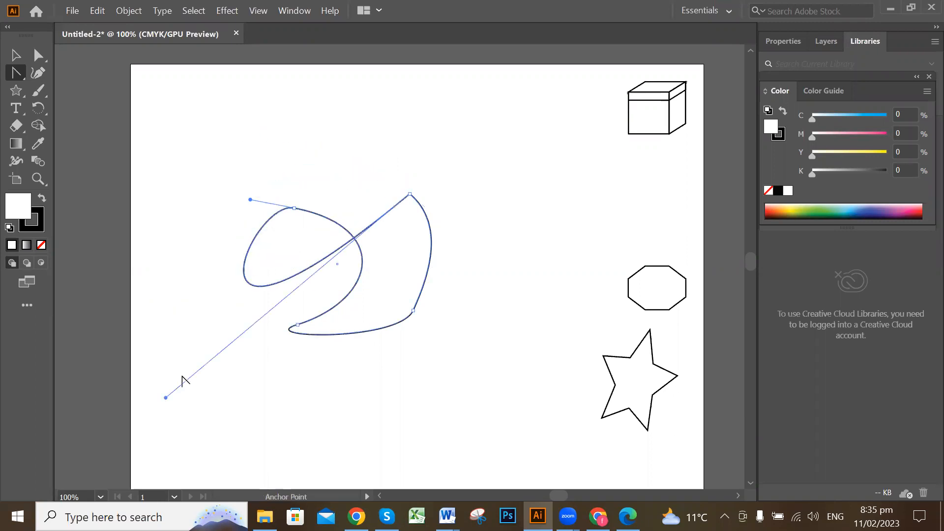
left_click_drag(294, 208, 298, 248)
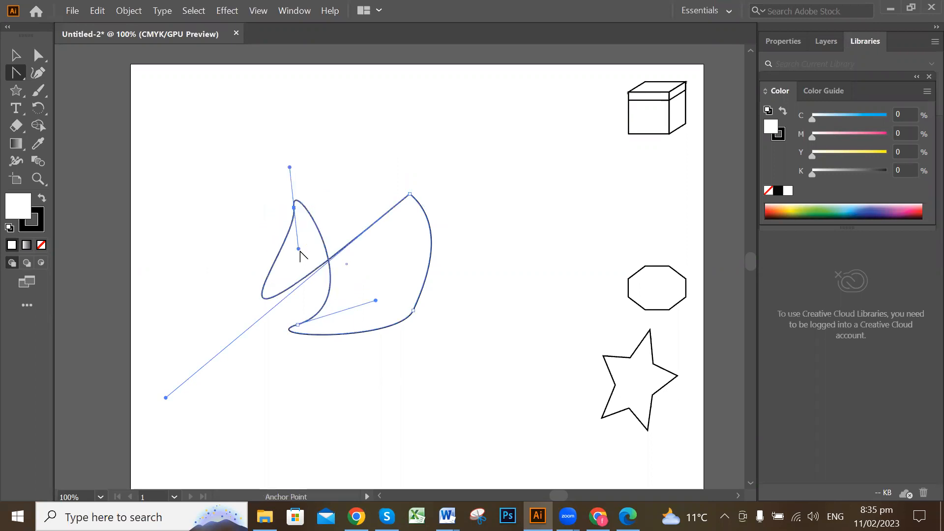
key("ctrl+z")
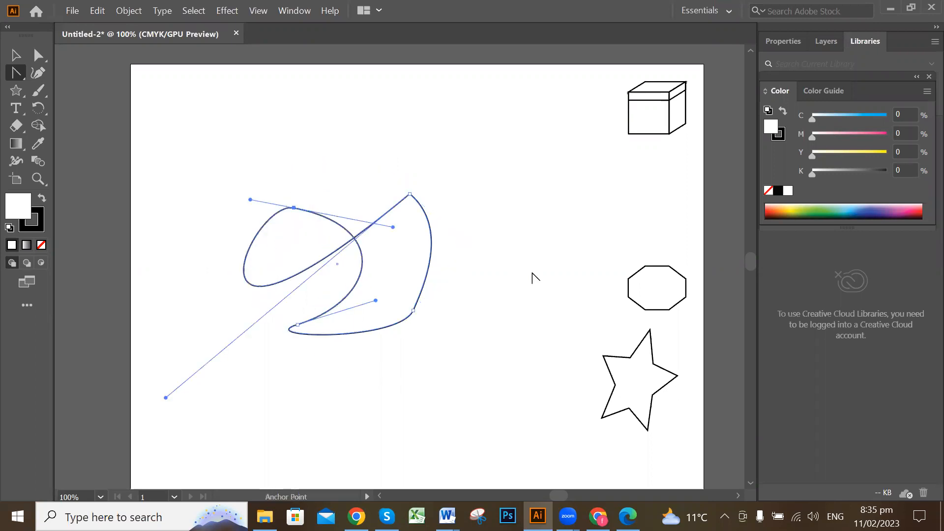
Convert the shape's lower-right, upper-left and upper-right anchor points to corner points with the Anchor Point tool.
left_click(413, 310)
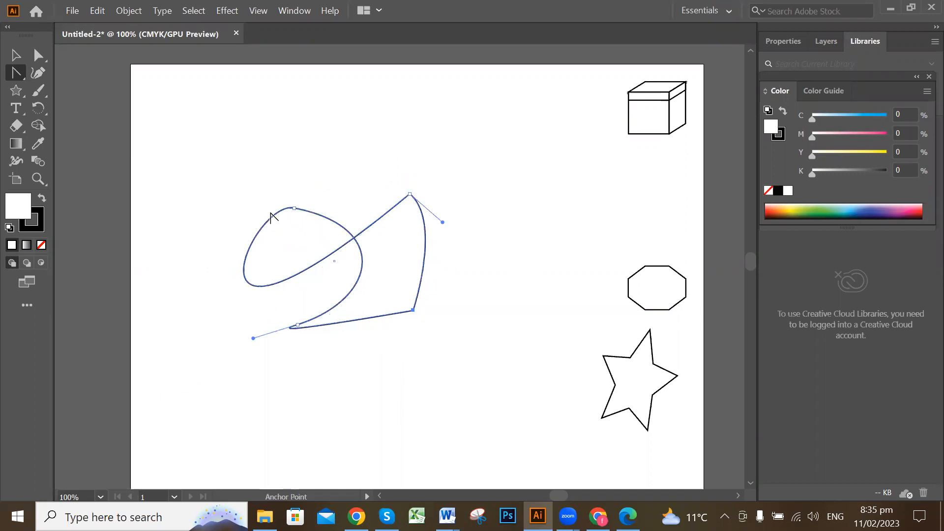
left_click(294, 208)
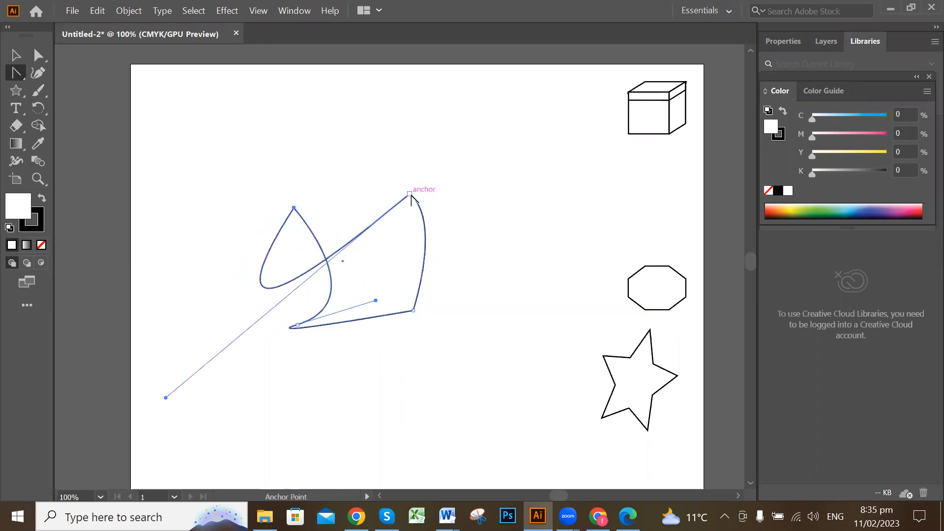
left_click(410, 194)
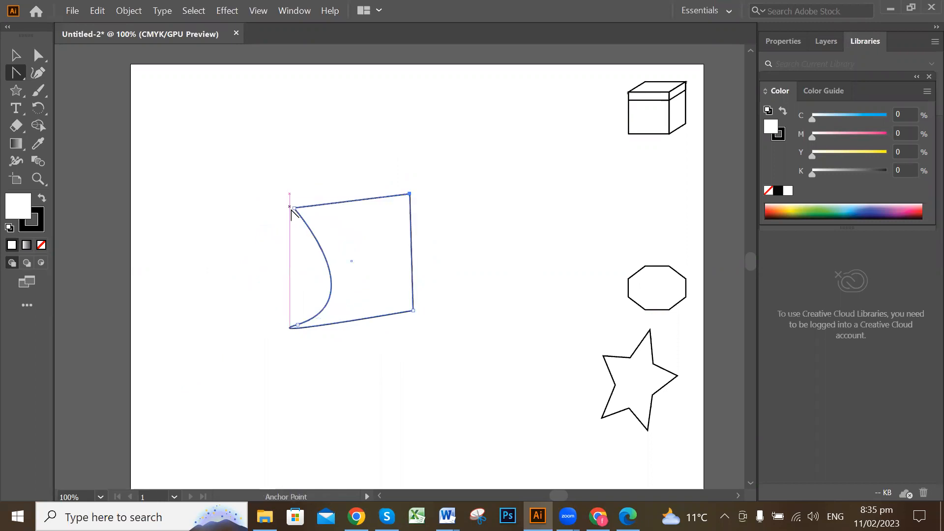
Pull new handles from the upper-left and lower-left anchors so the top and bottom edges arch like a waving flag half.
left_click_drag(294, 208, 376, 249)
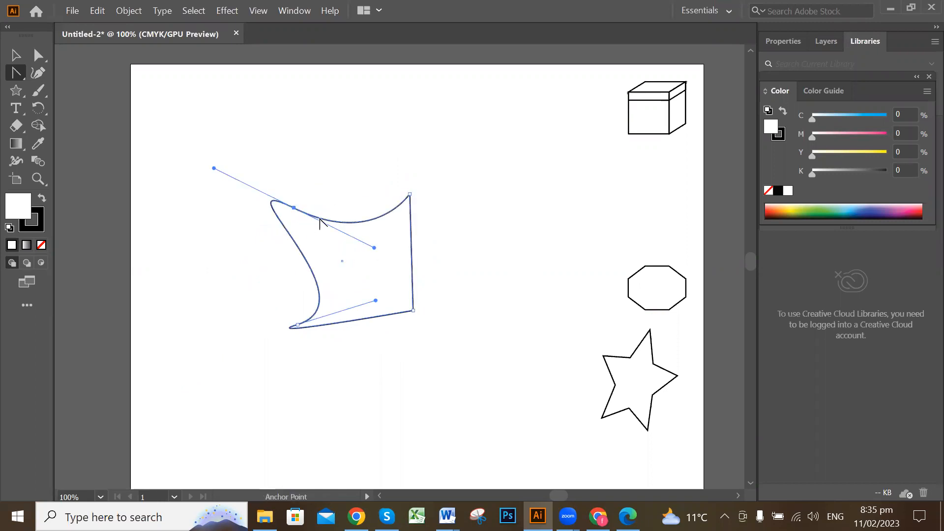
left_click_drag(295, 208, 329, 155)
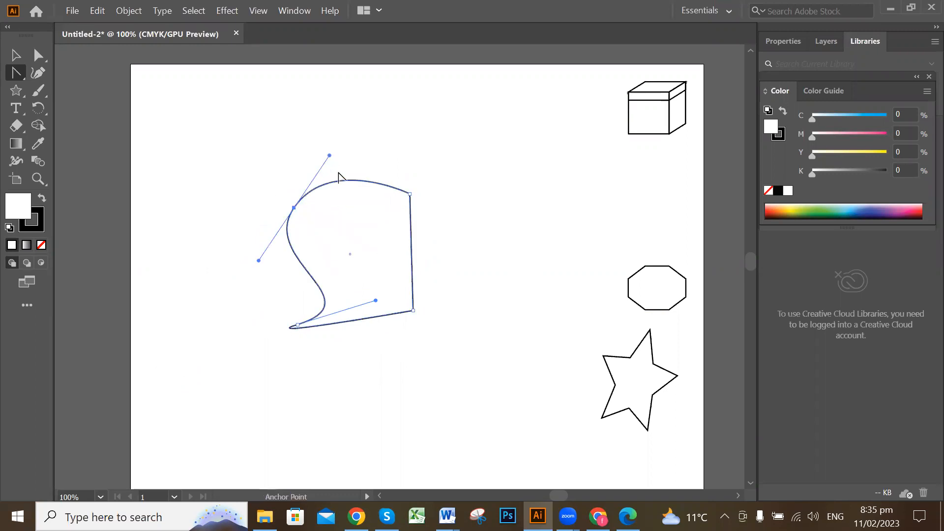
left_click_drag(298, 326, 257, 375)
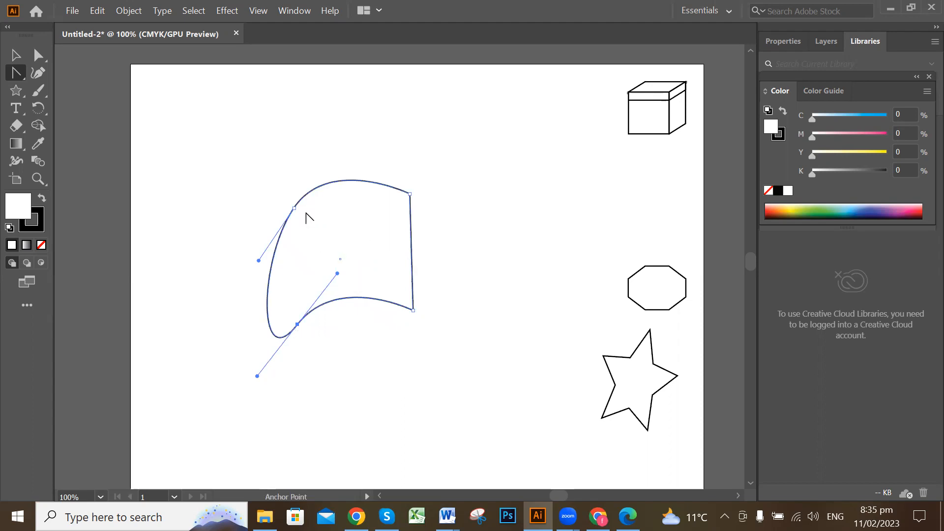
Move the flag half up and to the left, and place a duplicate of it on its right.
left_click(16, 55)
left_click(335, 228)
left_click_drag(335, 229, 271, 191)
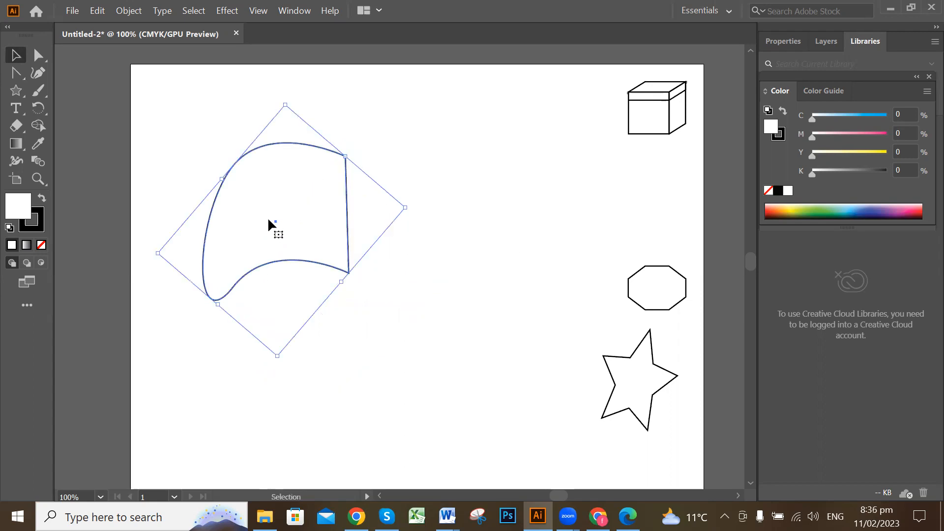
left_click_drag(273, 214, 470, 249)
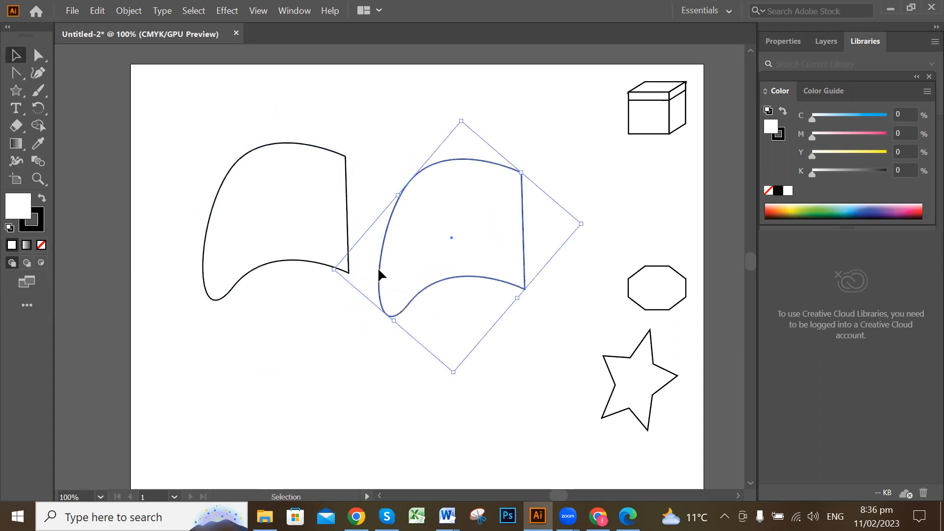
key("ctrl+z")
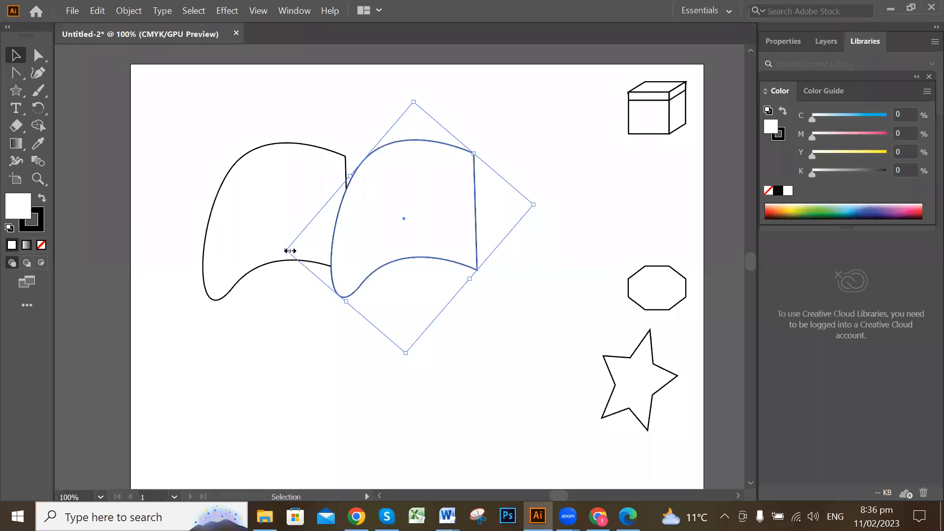
Flip the duplicate over, resize it to match the original's straight edge, and nudge it into alignment directly beside the original.
left_click_drag(290, 251, 676, 259)
left_click_drag(642, 213, 381, 219)
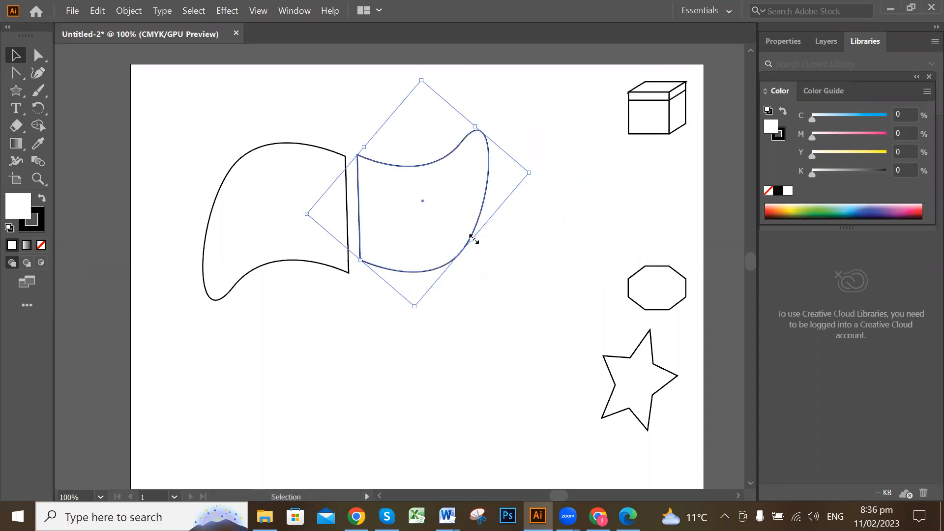
mouse_move(473, 240)
left_mouse_down()
mouse_move(494, 257)
mouse_move(438, 226)
mouse_move(459, 240)
left_mouse_up()
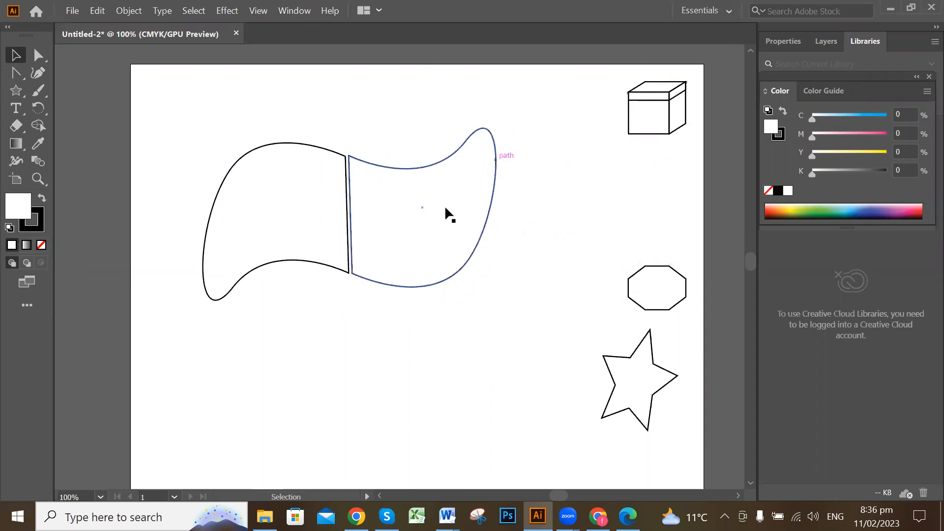
left_click_drag(436, 215, 435, 217)
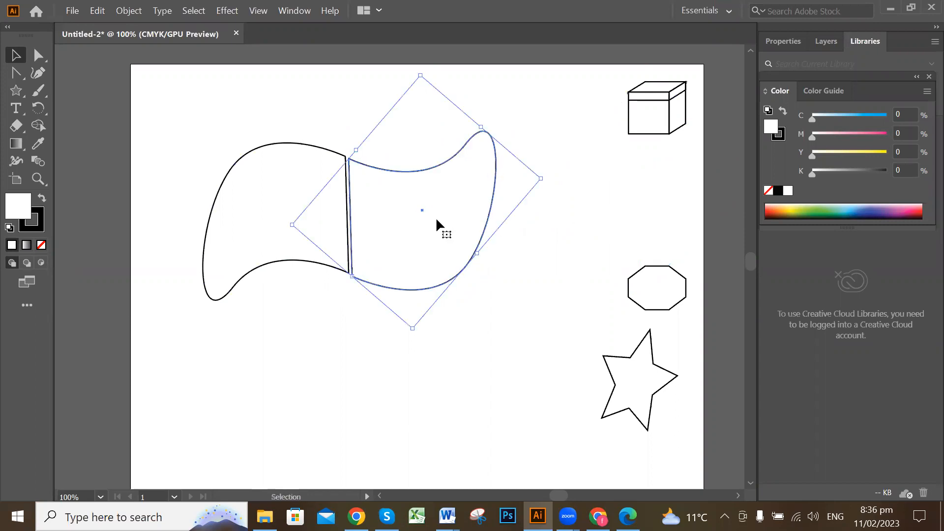
key("Up")
key("Up")
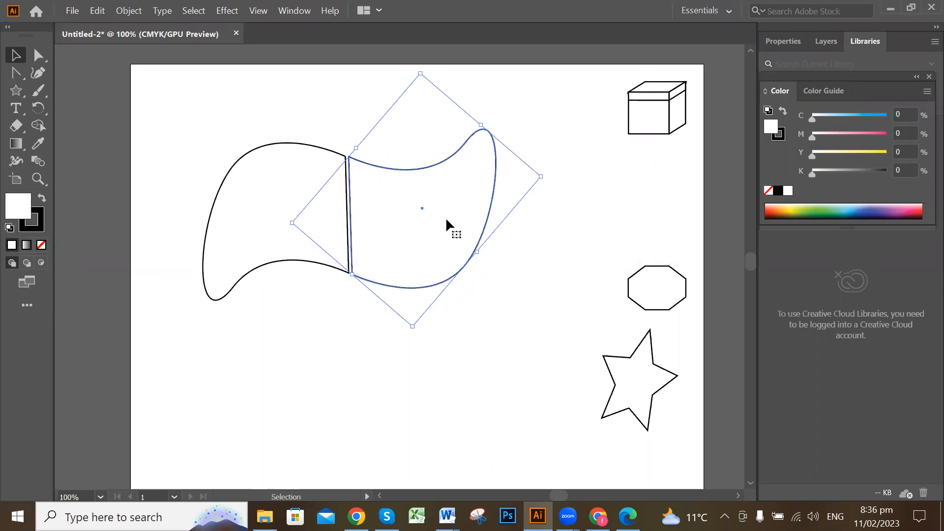
left_click(543, 274)
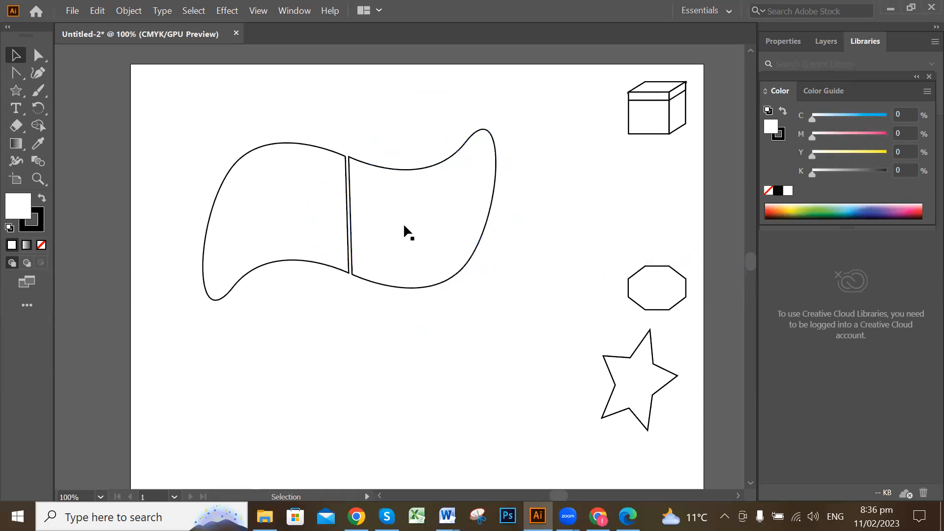
Fill the right half of the flag with pinkish red F71153.
left_click(306, 215)
left_click(453, 220)
left_click(250, 202)
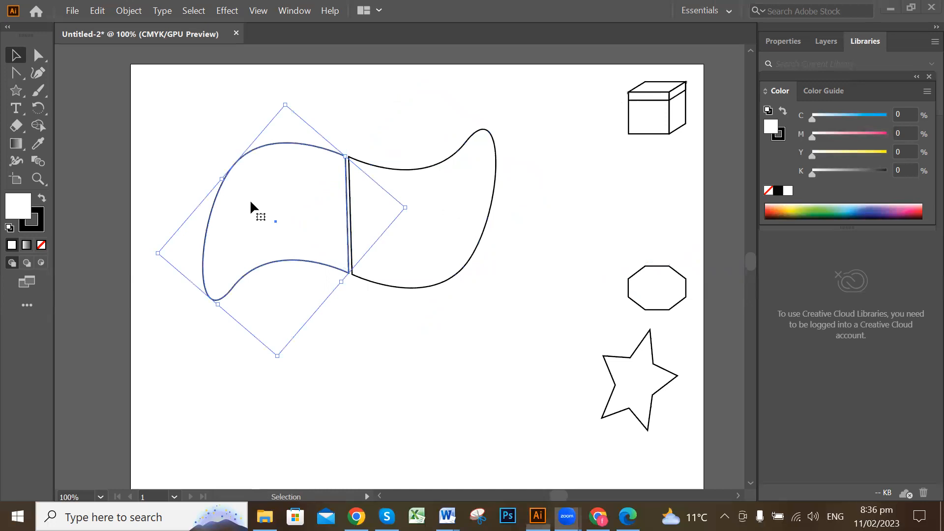
left_click(453, 215)
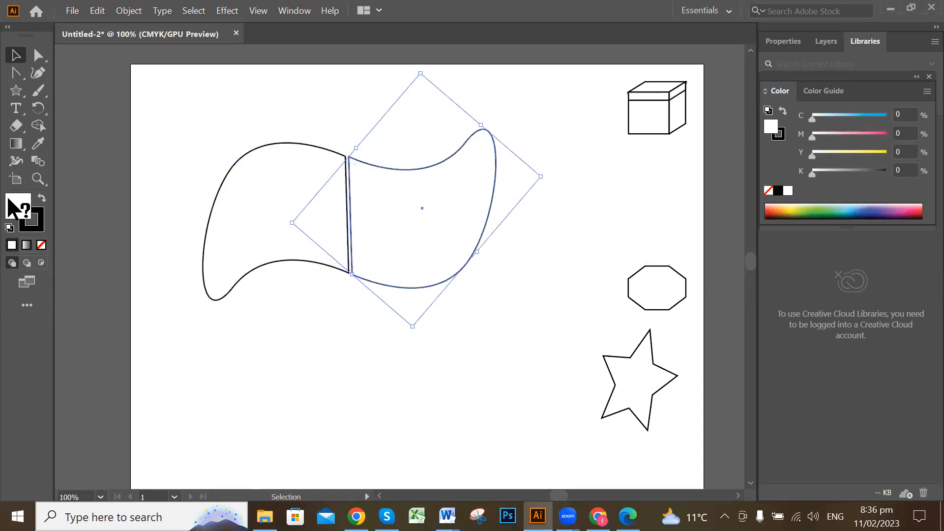
double_click(16, 207)
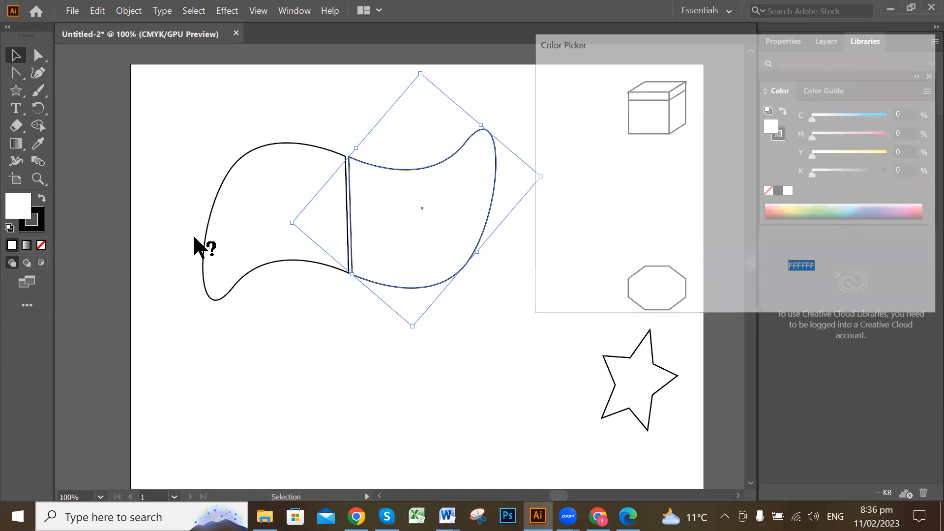
left_click(717, 89)
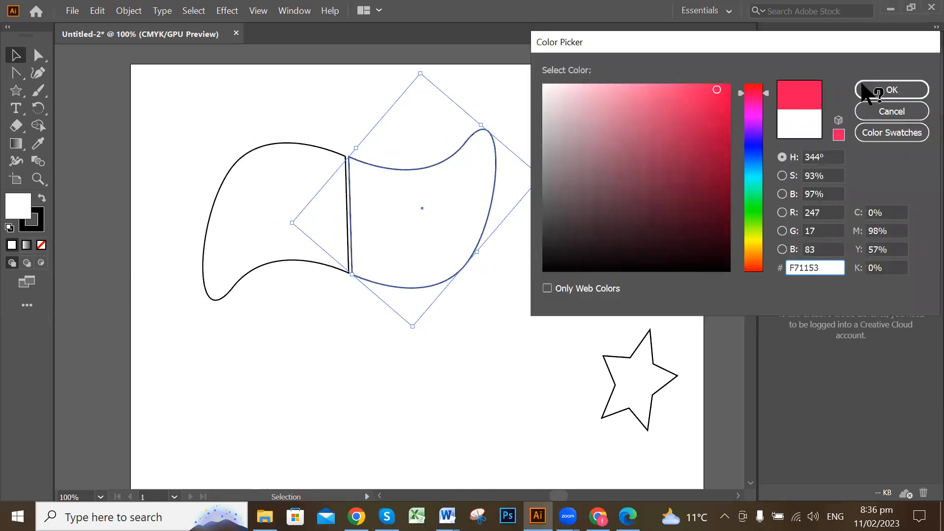
left_click(867, 89)
left_click(300, 334)
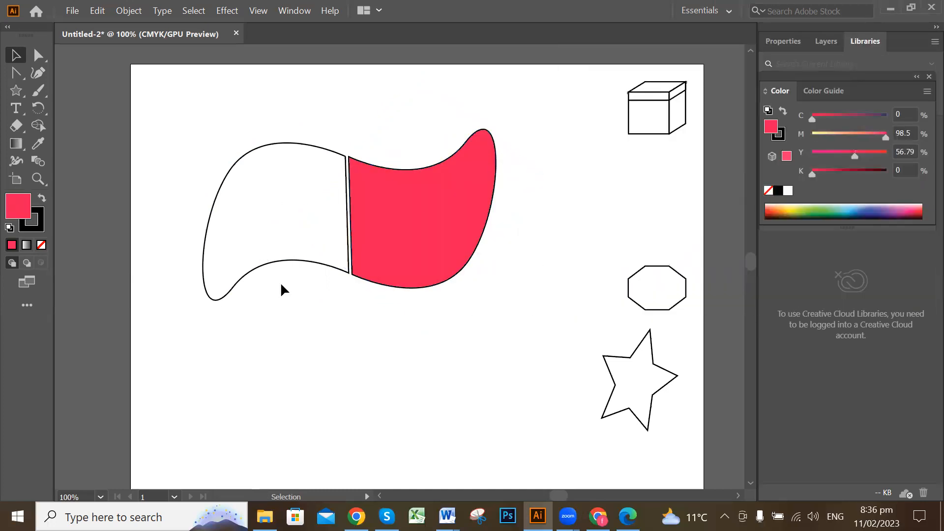
Fill the left half of the flag with a bright yellow of hue 55°.
left_click(252, 219)
double_click(252, 216)
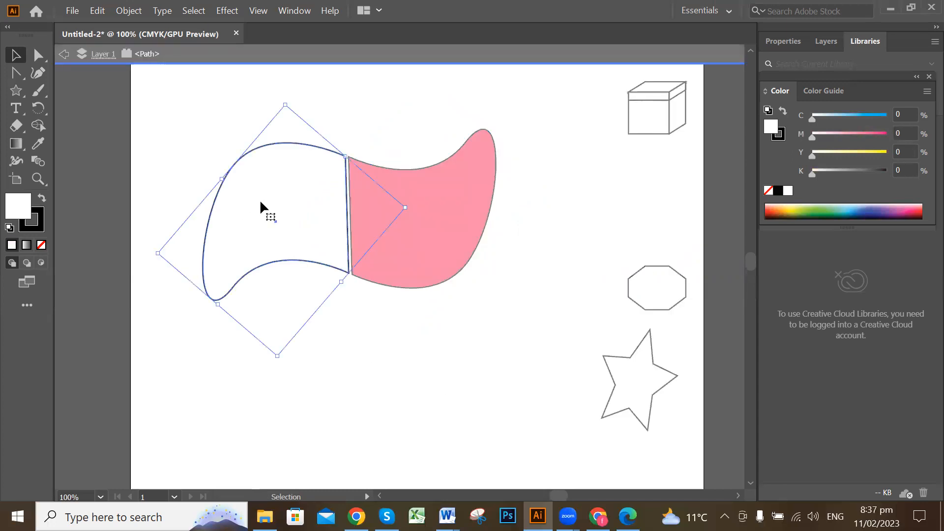
left_click(460, 372)
key("Escape")
left_click(228, 223)
double_click(19, 207)
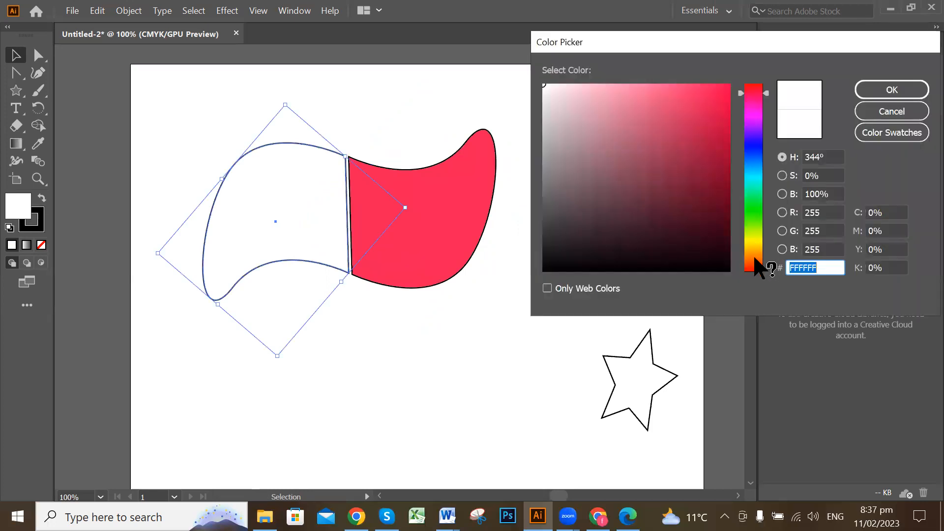
left_click(753, 243)
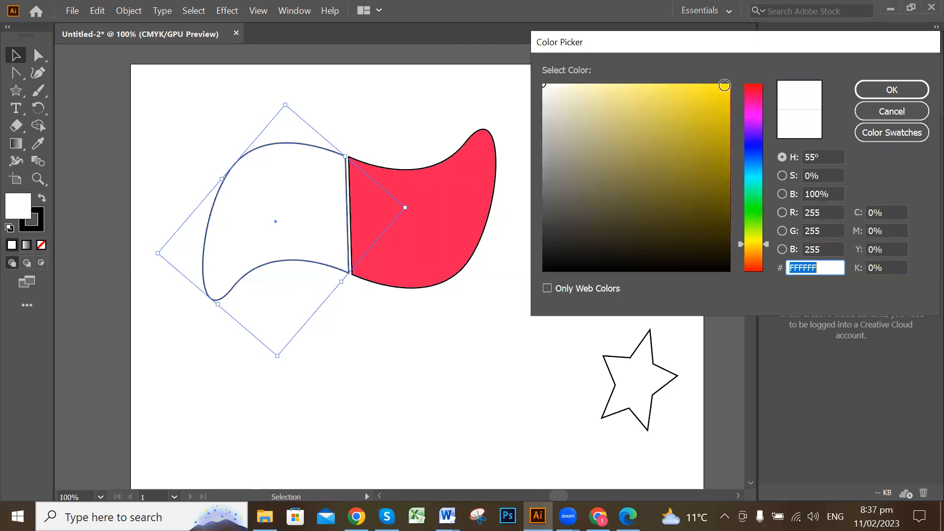
left_click(724, 88)
left_click(862, 94)
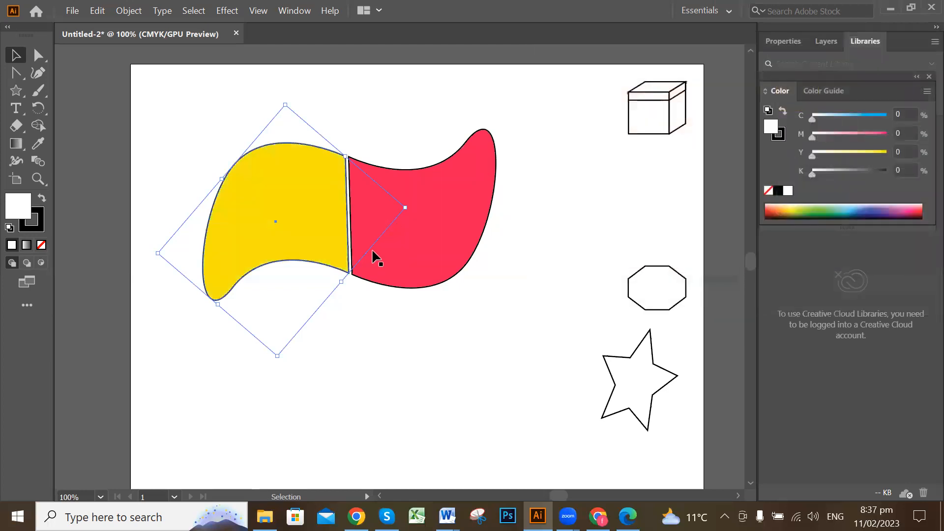
left_click(453, 320)
Select both flag halves together, scale them down to a small flag, and move it to the upper middle of the artboard.
left_click(16, 54)
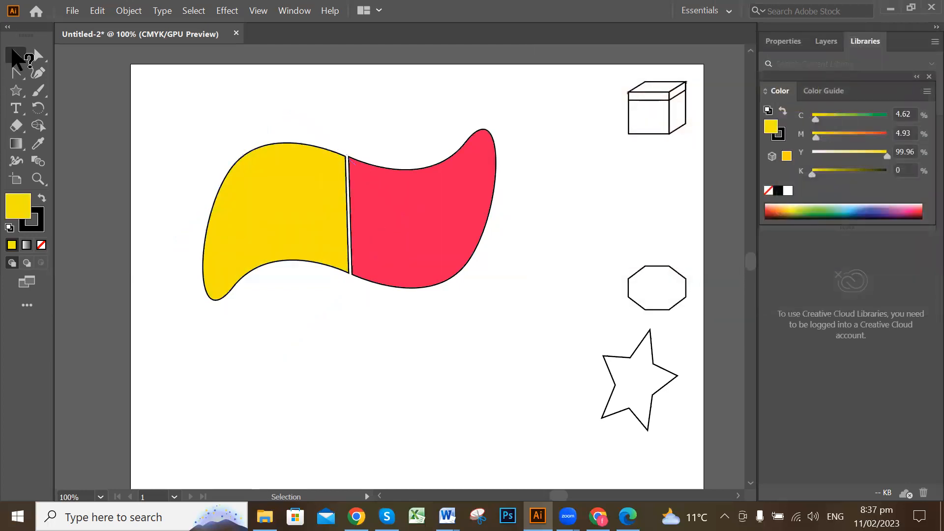
left_click_drag(175, 86, 523, 297)
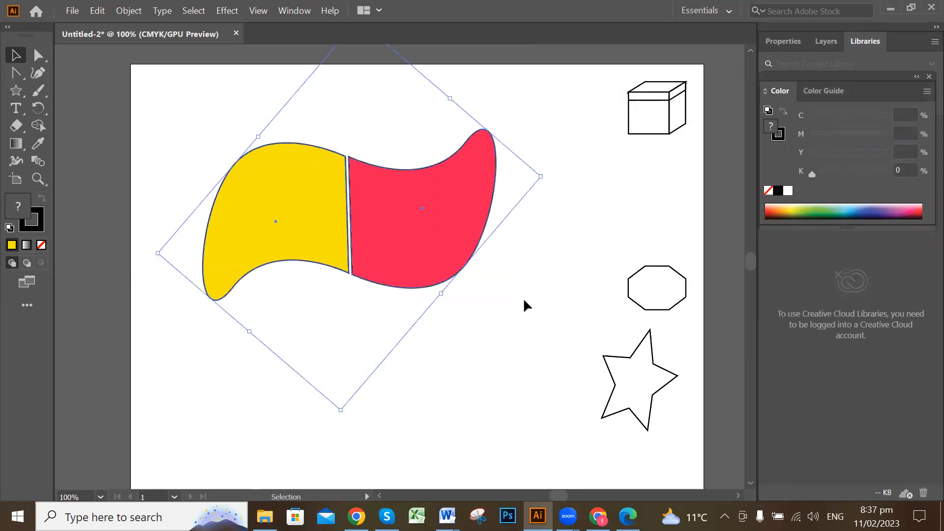
key("ctrl")
left_click_drag(392, 273, 364, 271)
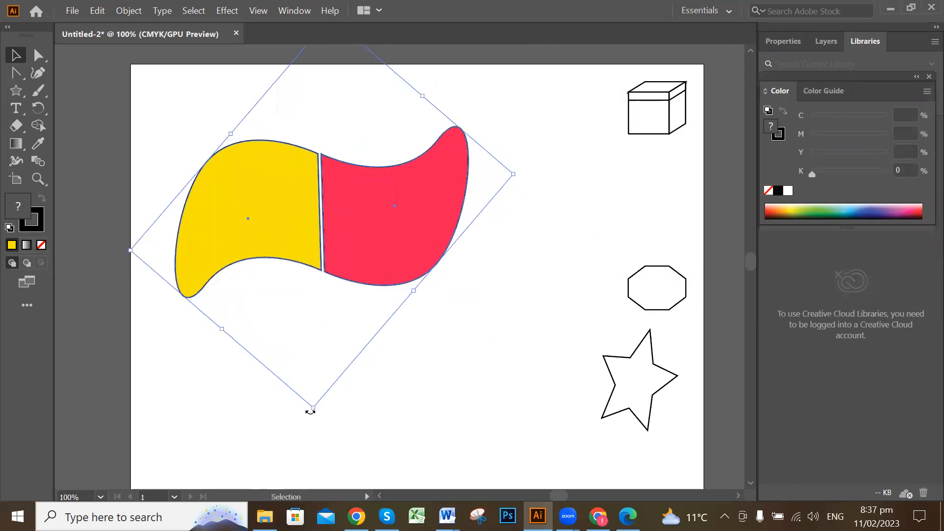
left_click_drag(315, 410, 384, 199)
left_click(468, 257)
left_click_drag(353, 291, 358, 196)
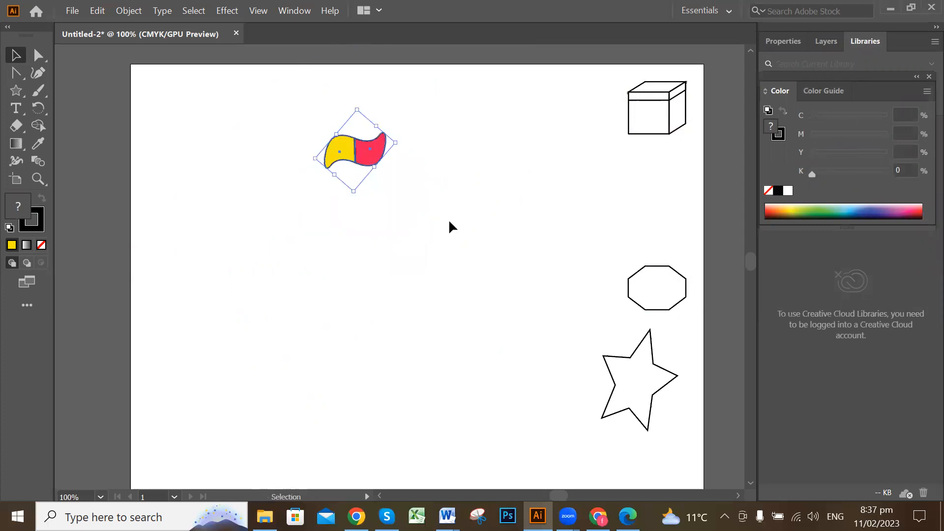
Duplicate the small flag twice directly below itself to build a vertical stack of three flags.
left_click_drag(356, 152, 336, 239)
left_click(362, 203)
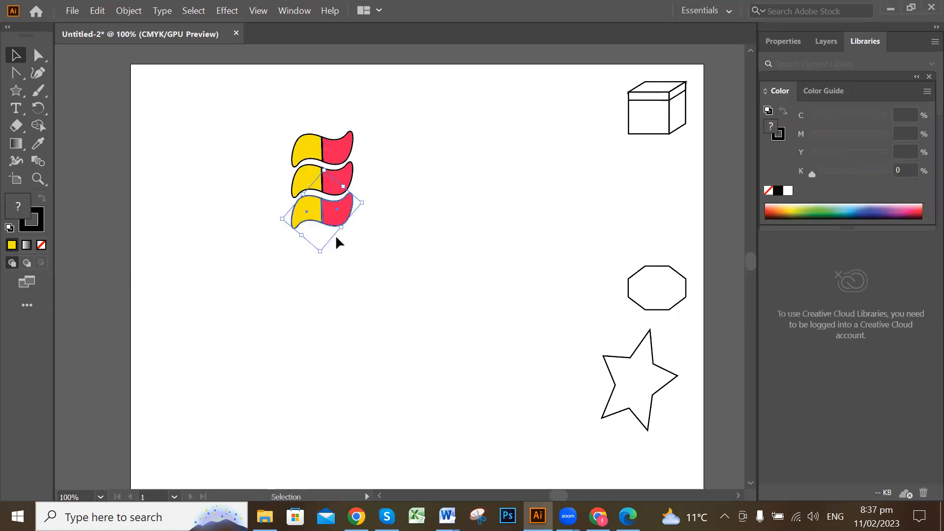
left_click(369, 262)
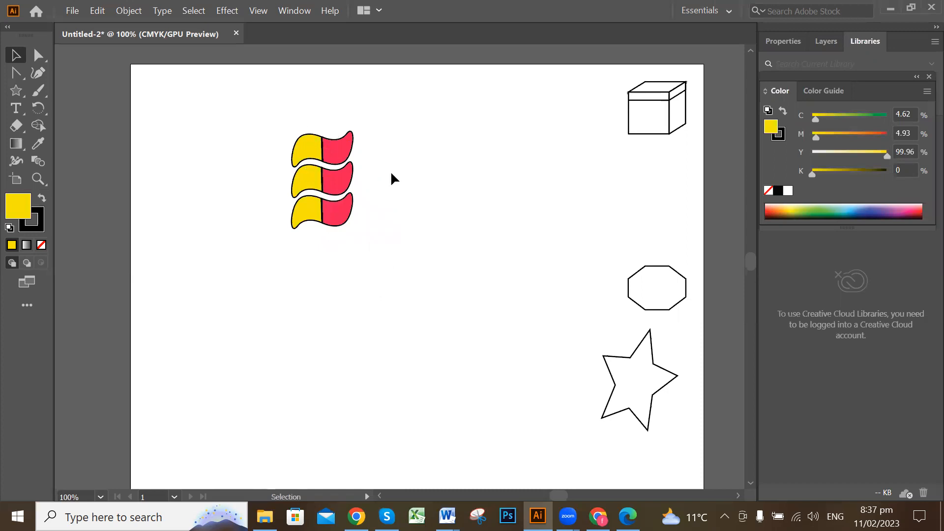
Select all three stacked flags and move them slightly down together.
left_click_drag(231, 118, 396, 297)
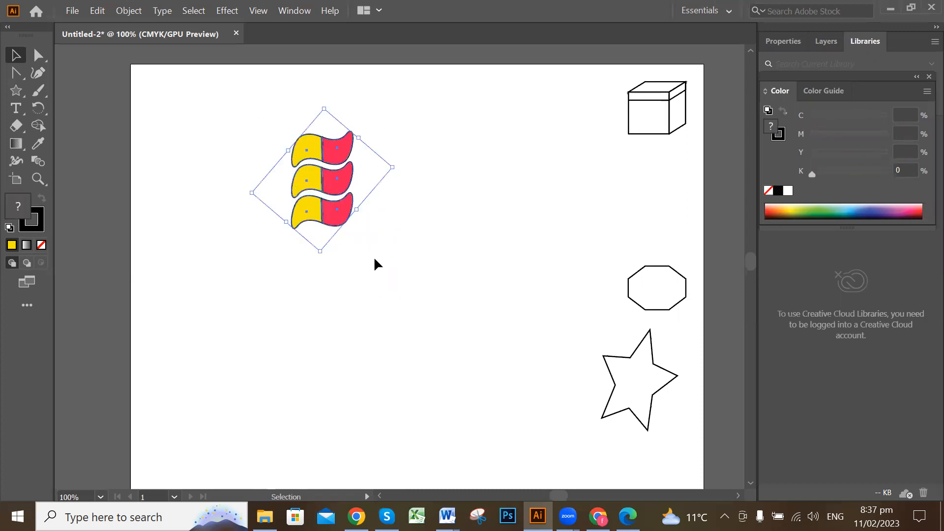
key("ctrl")
left_click(373, 258)
left_click_drag(336, 212, 337, 245)
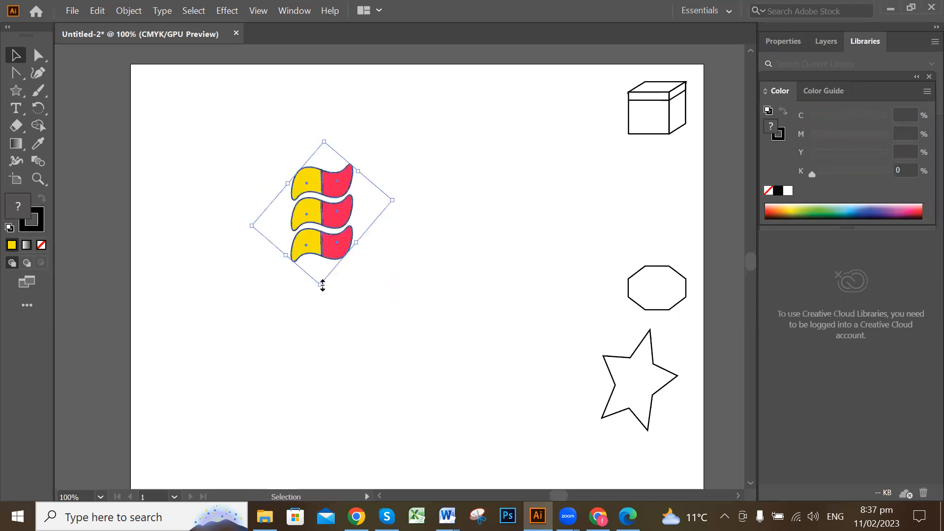
Scale up the stack of three selected flags and deselect it.
left_click_drag(322, 287, 346, 215)
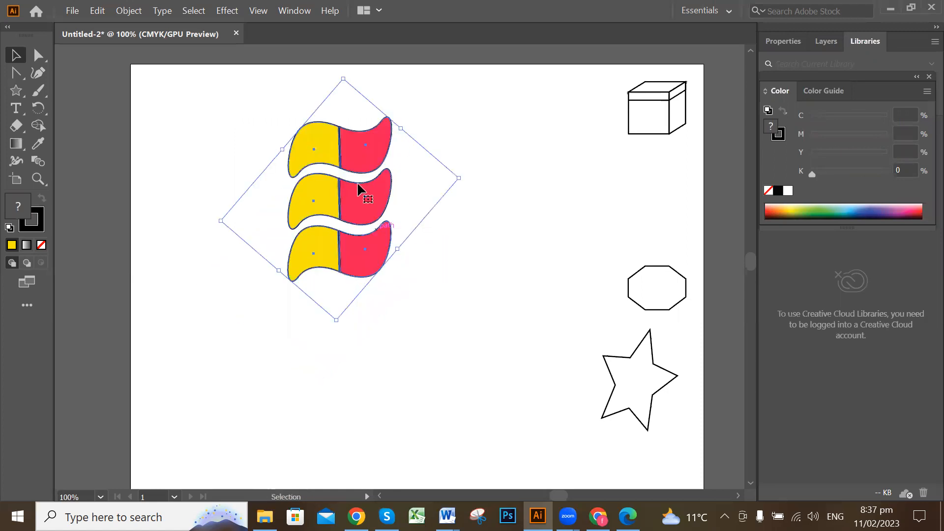
left_click(445, 290)
left_click(325, 203)
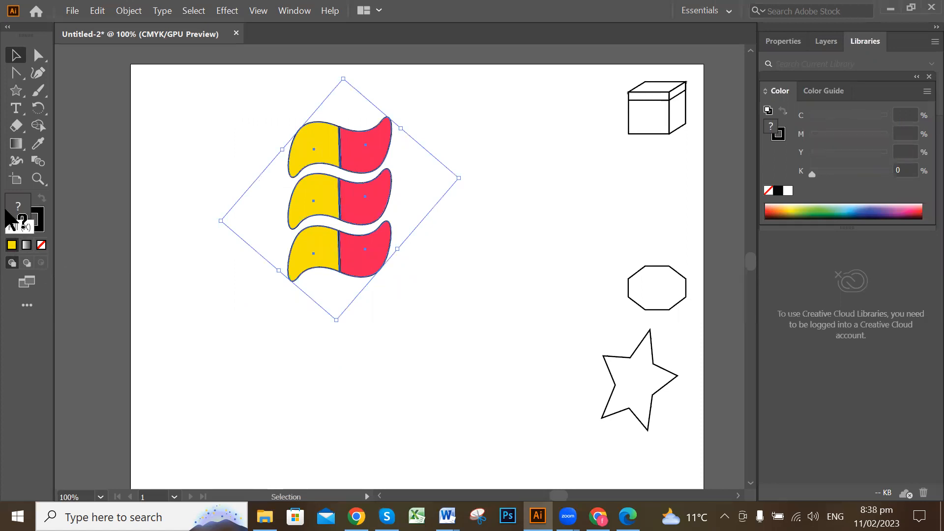
left_click(442, 363)
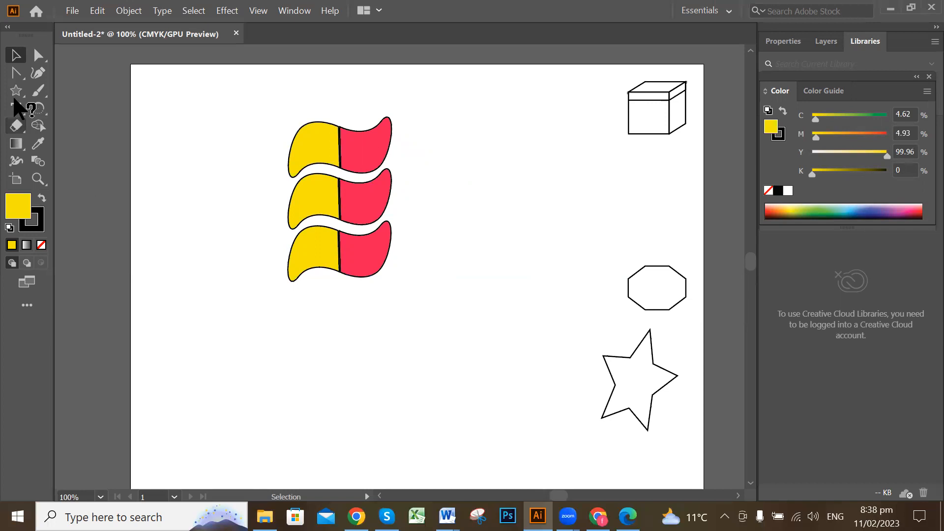
Select all three stacked flags, move them to the right beside the cube and octagon, and deselect them.
left_click(14, 75)
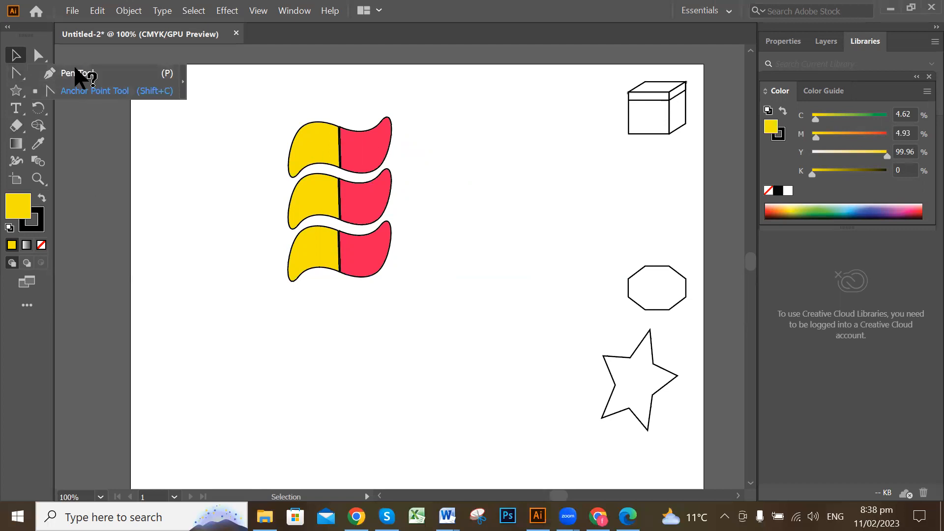
left_click(450, 191)
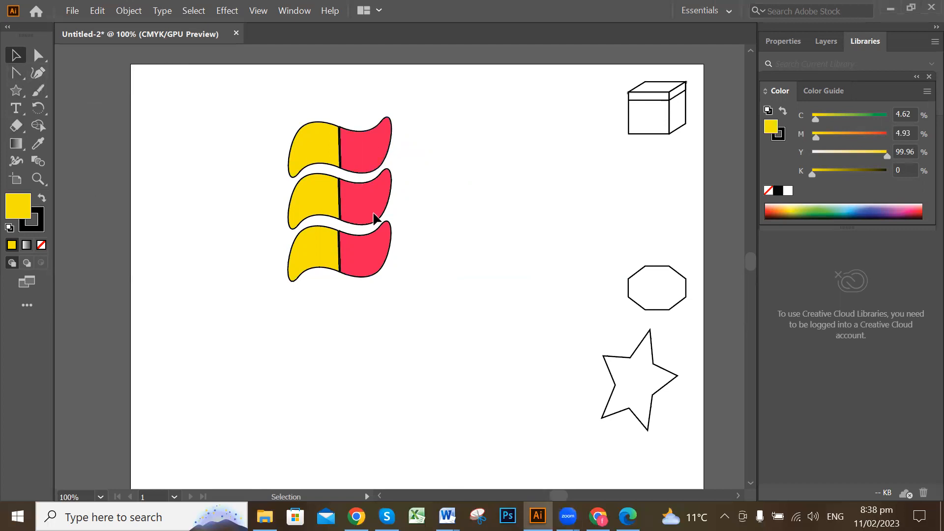
left_click_drag(233, 110, 452, 330)
left_click_drag(366, 224, 600, 242)
key("ctrl+shift+a")
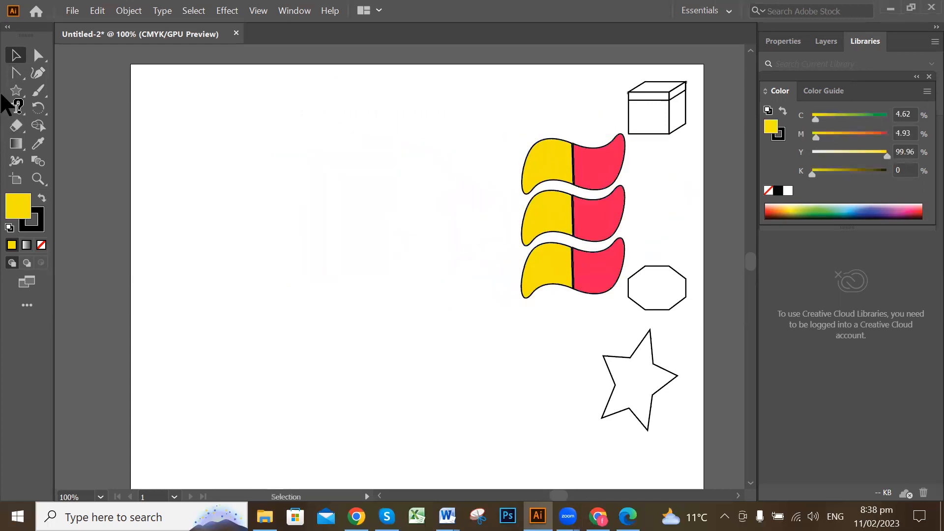
Draw a closed four-sided shape with the Pen tool in the empty left area, with a horizontal top edge about 57 mm long.
left_click_drag(38, 72, 58, 75)
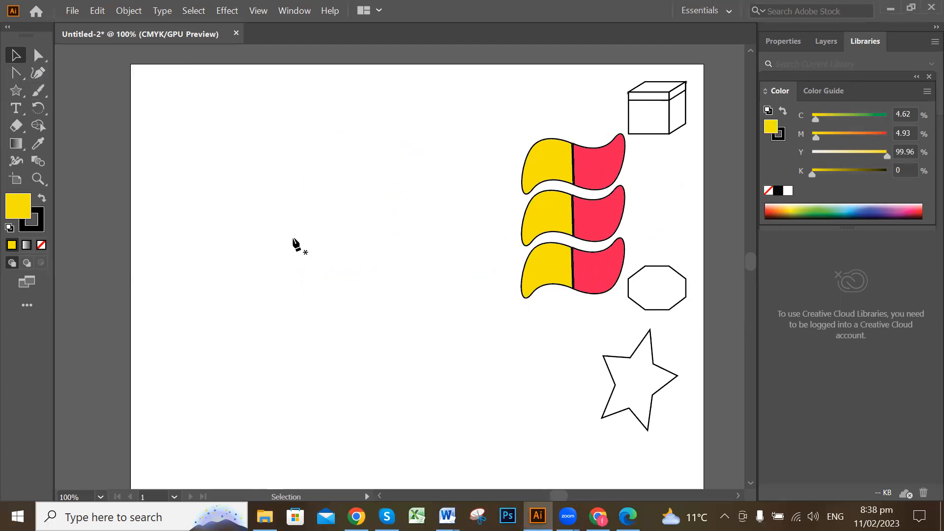
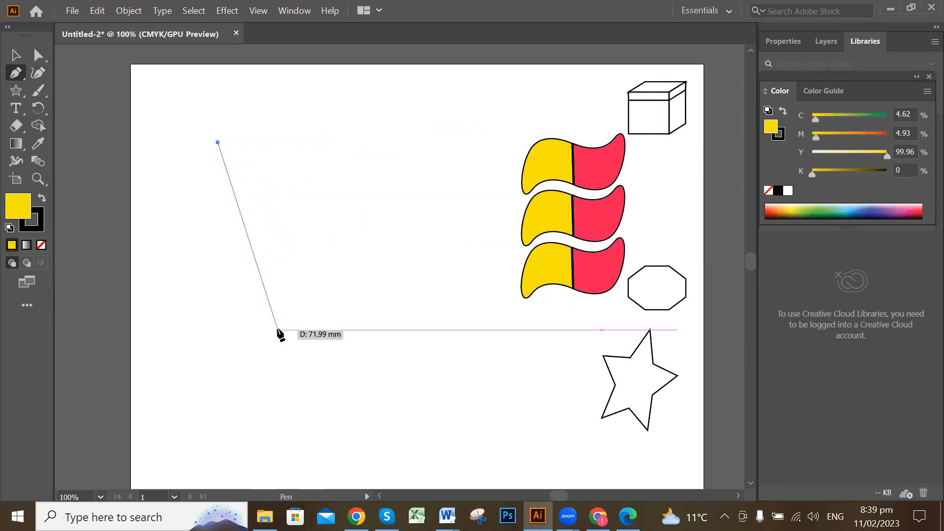
key("Escape")
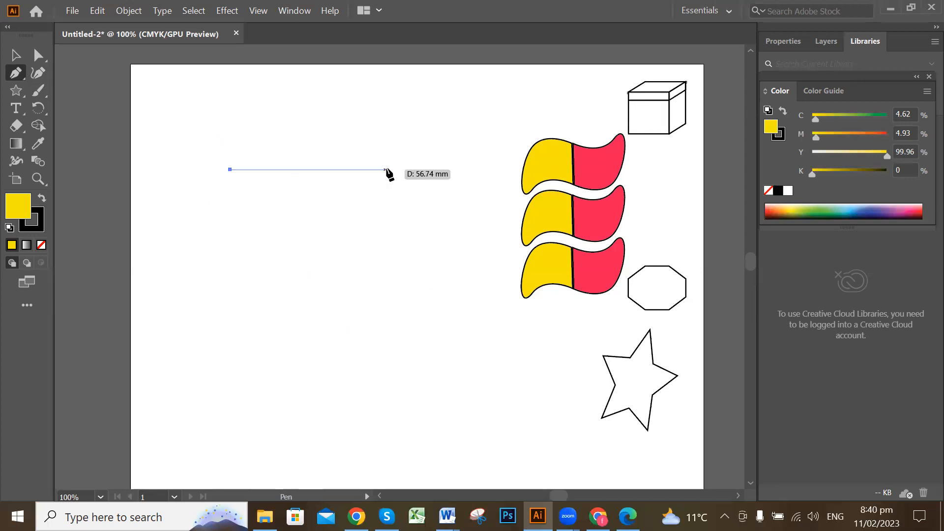
left_click(387, 169)
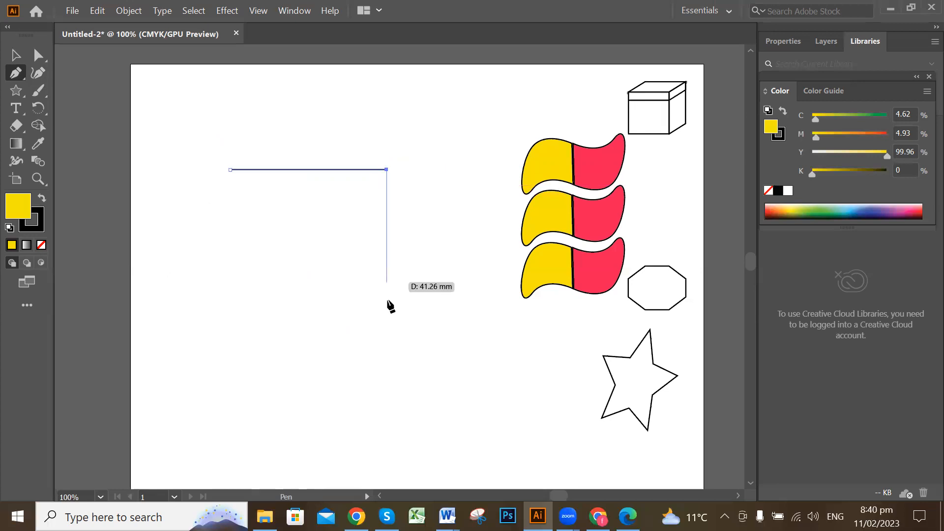
left_click(361, 299, "shift")
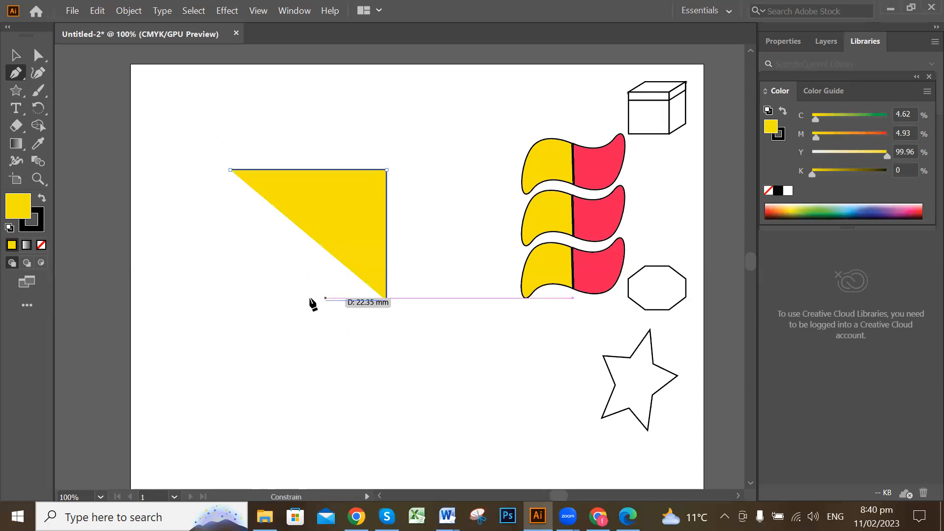
left_click(245, 300, "shift")
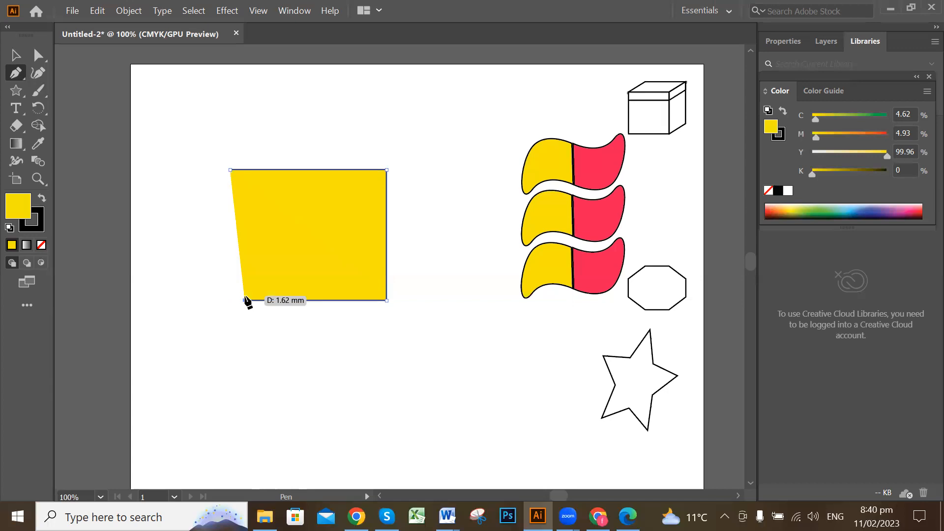
left_click(230, 169)
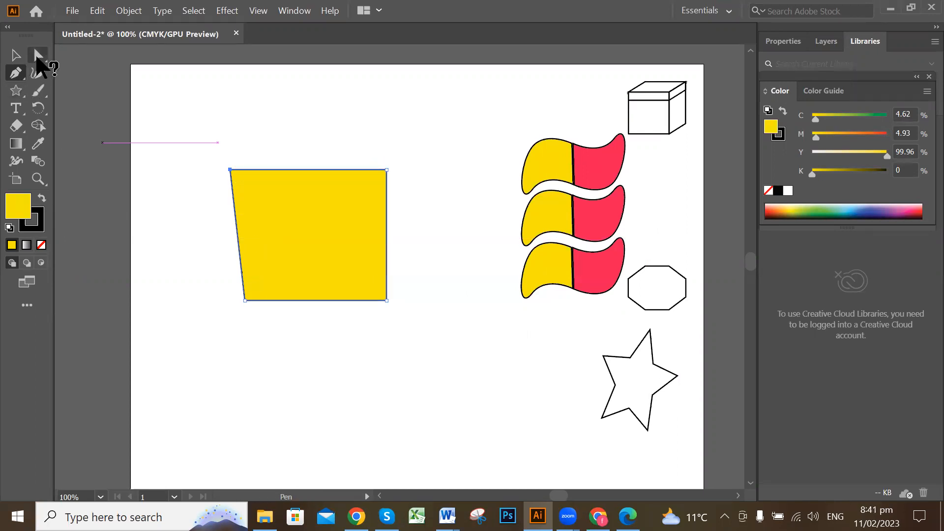
Move the shape's upper-left anchor point inward with Direct Selection, above the lower-left corner, so the left side is nearly vertical.
left_click(37, 58)
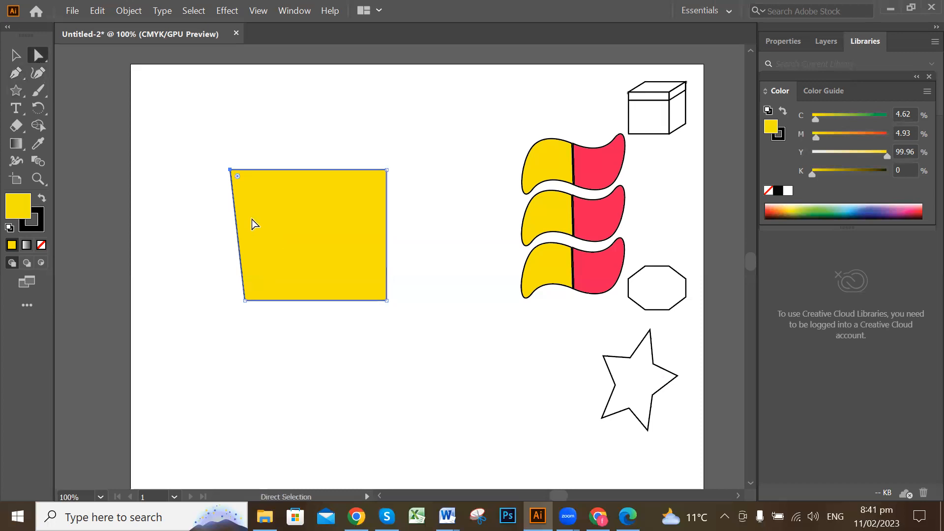
left_click_drag(211, 158, 257, 206)
left_click_drag(231, 170, 245, 169)
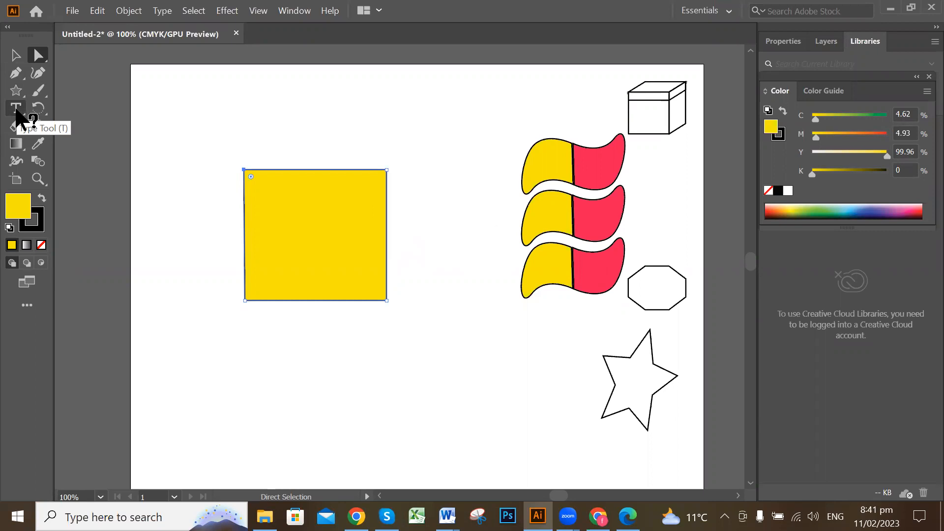
left_click(15, 74)
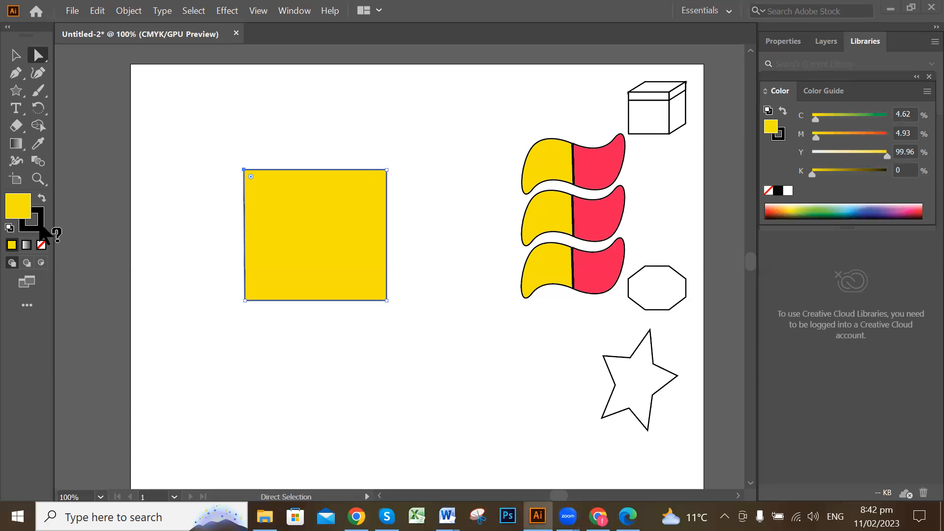
double_click(40, 227)
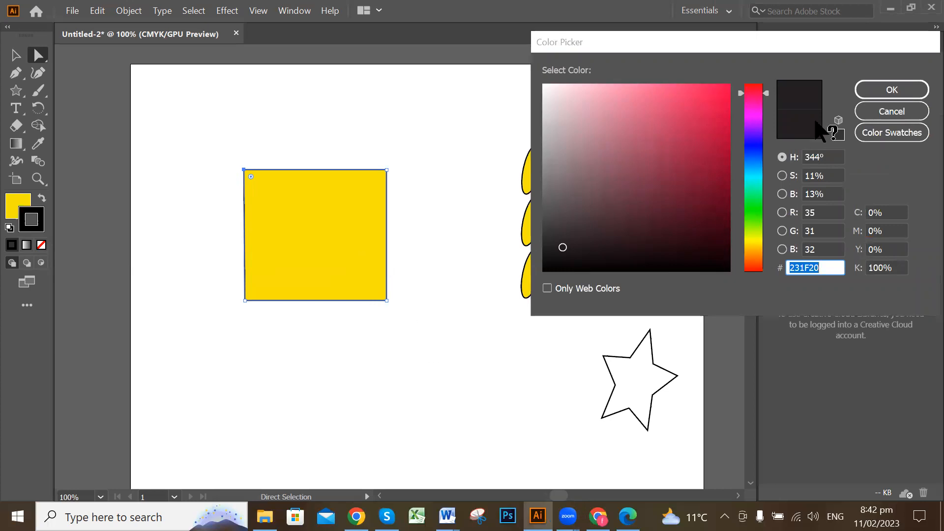
key("Escape")
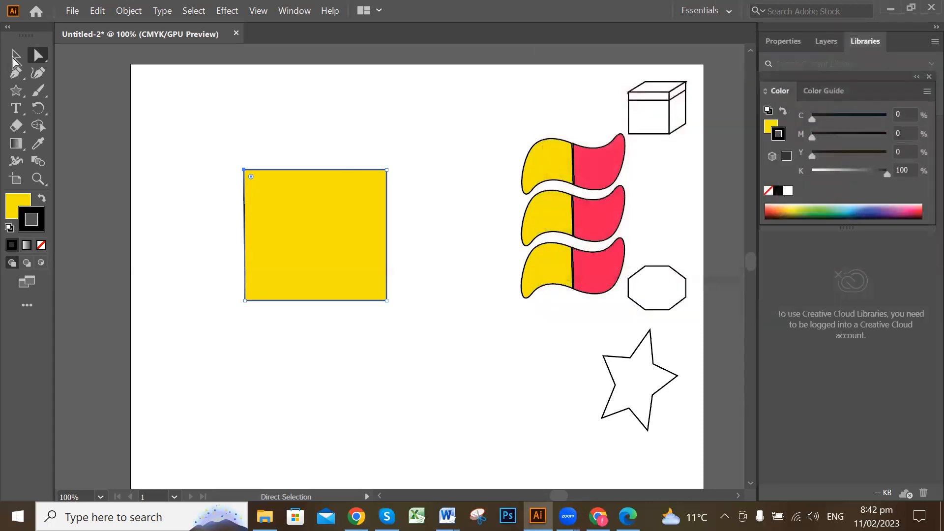
Set the yellow rectangle's stroke to a bright pinkish red of hue 345°, then deselect it and check the outline up close.
key("v")
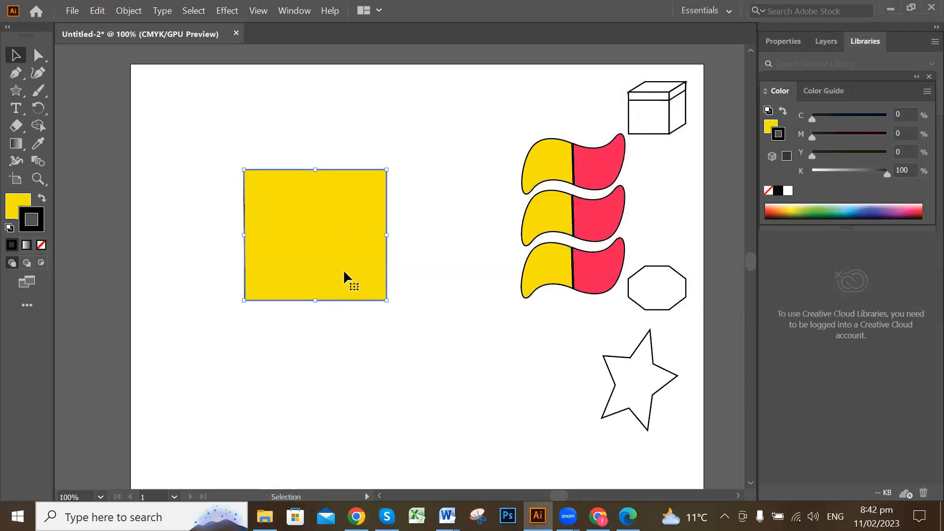
double_click(31, 220)
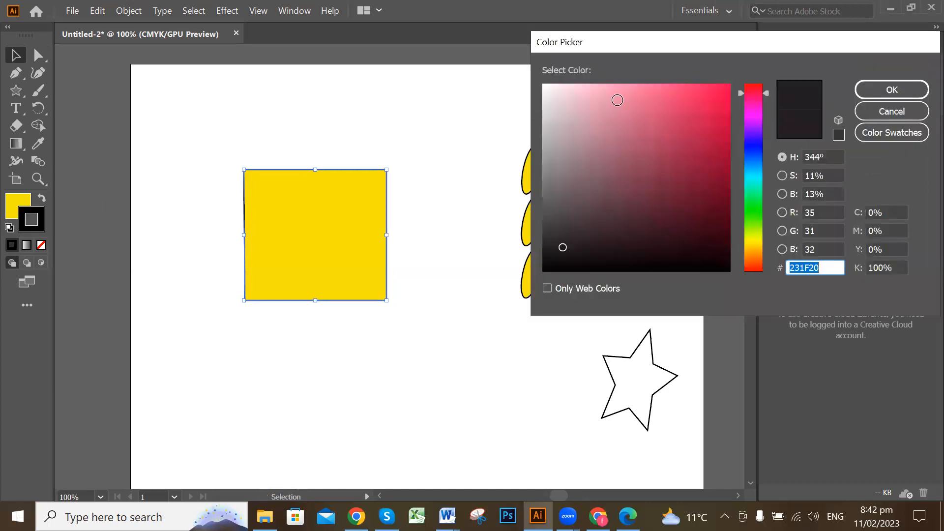
left_click(678, 93)
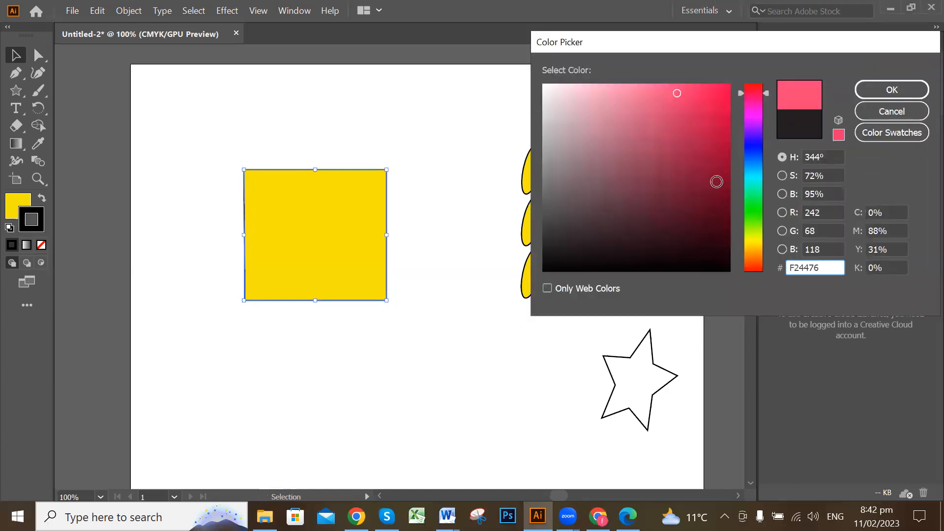
left_click(709, 134)
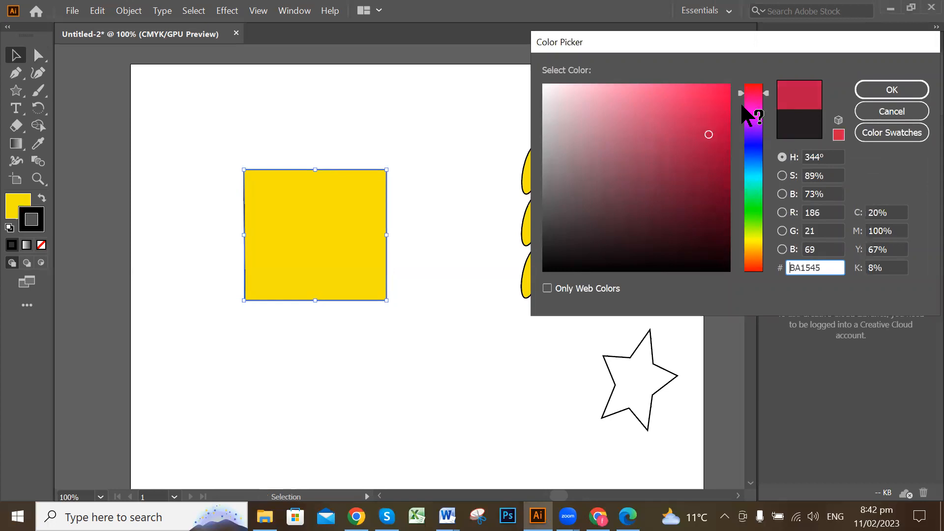
left_click(753, 92)
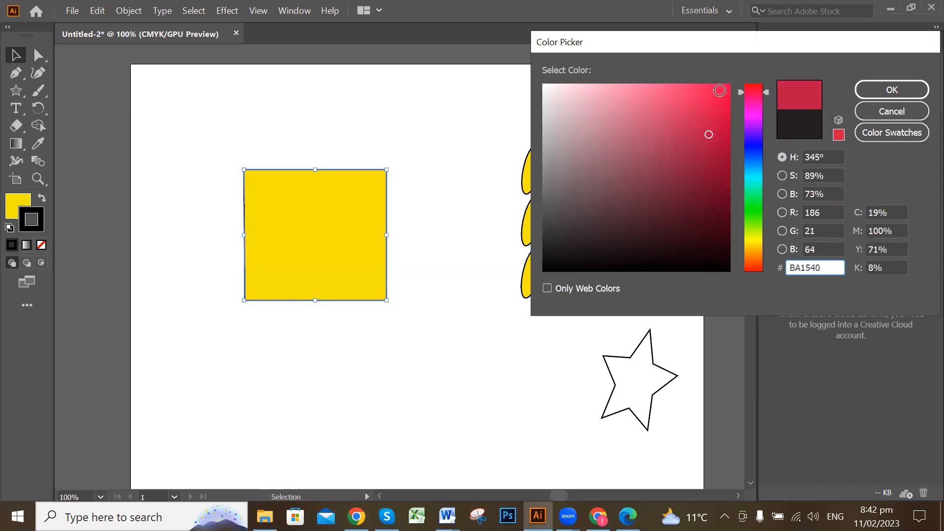
left_click(720, 90)
left_click(887, 90)
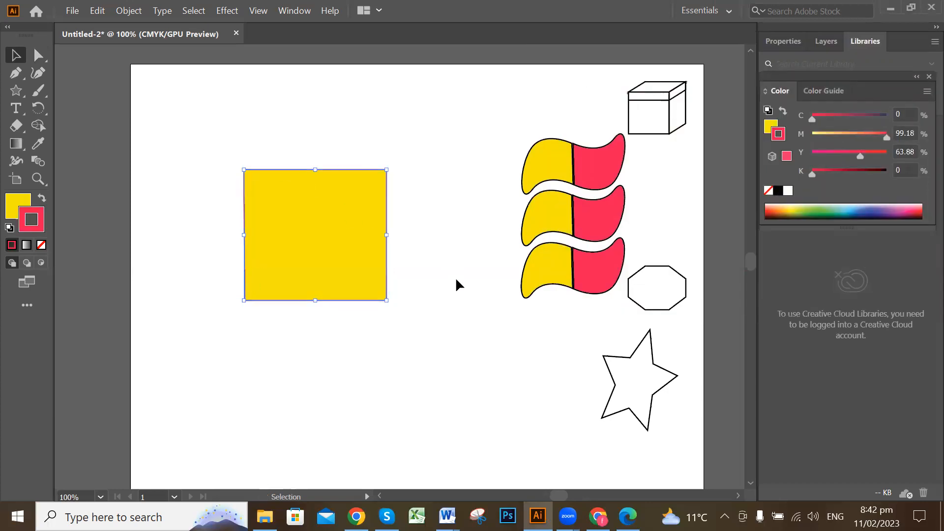
left_click(423, 264)
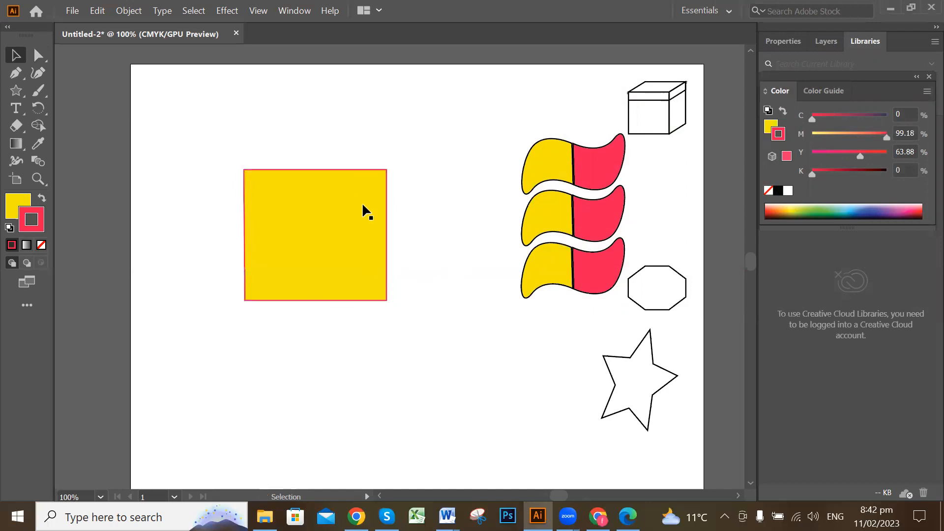
scroll(362, 202, "up", 2)
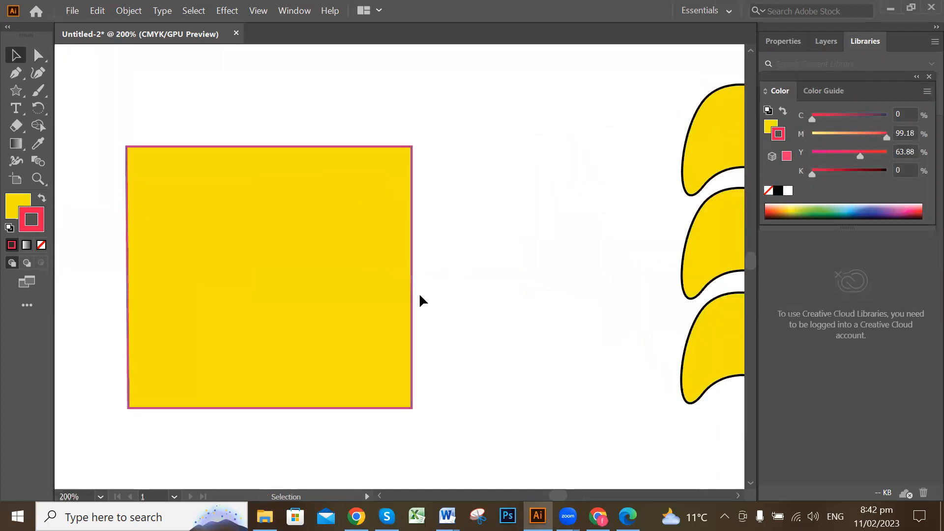
scroll(420, 296, "down", 3)
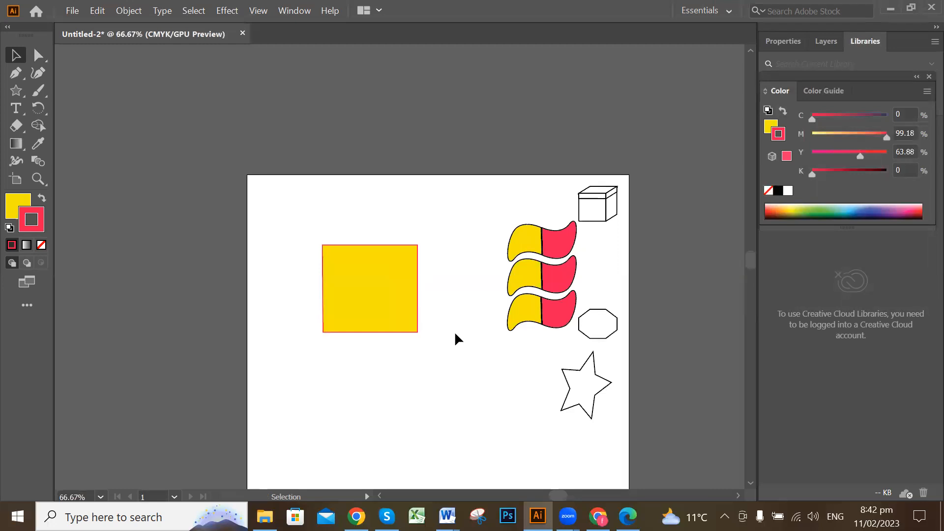
mouse_move(462, 330)
left_mouse_down()
mouse_move(464, 233)
mouse_move(466, 315)
left_mouse_up()
scroll(460, 288, "up", 1)
Try to set the fill to dark olive 3D3606 with nothing selected.
left_click(15, 207)
double_click(10, 201)
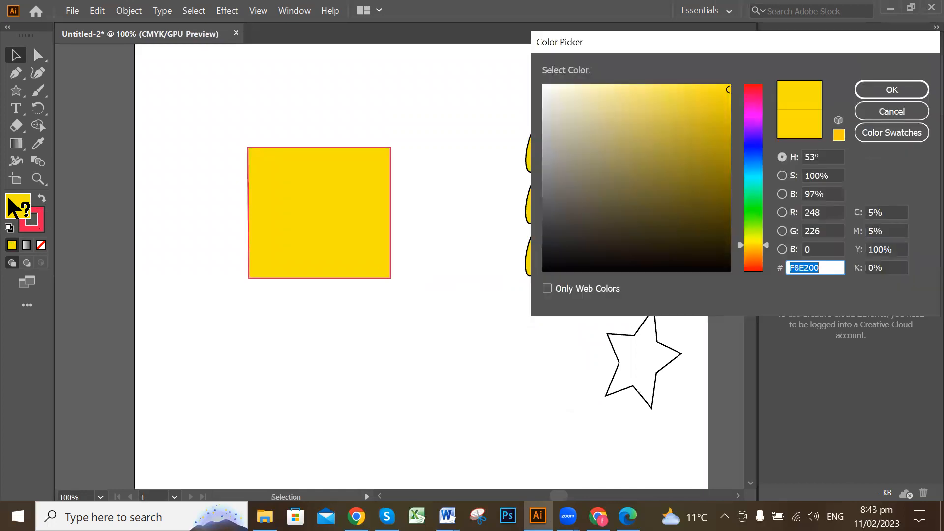
left_click(714, 225)
left_click(900, 91)
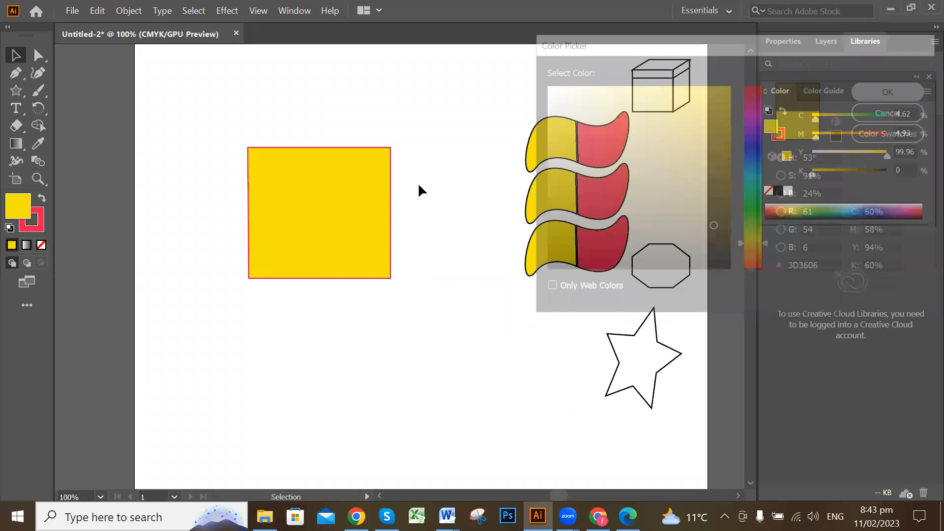
Select the yellow rectangle and fill it with the very dark olive 231F03.
left_click(334, 199)
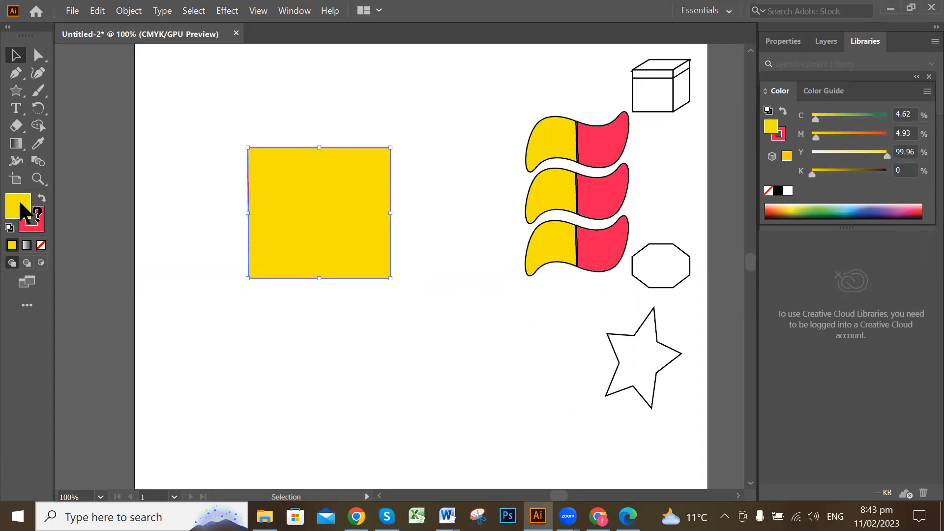
double_click(24, 212)
left_click(692, 206)
left_click(715, 244)
left_click(869, 93)
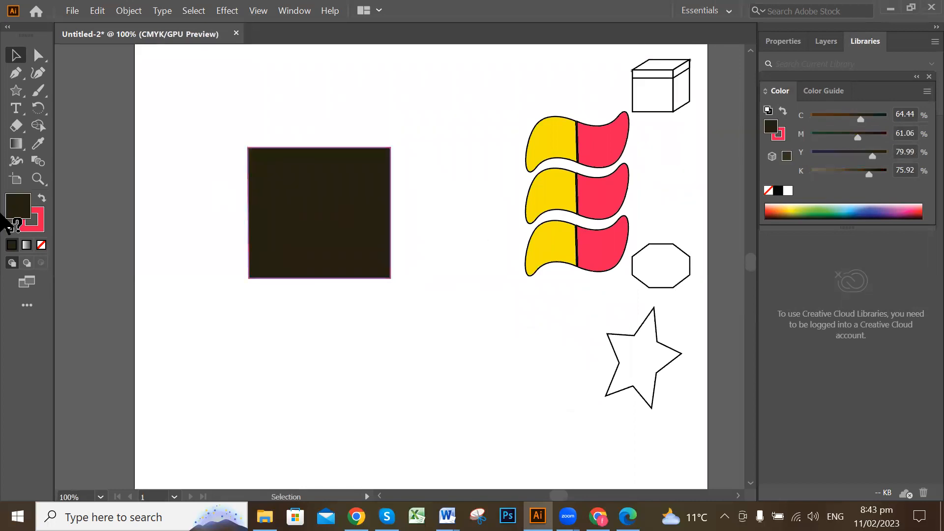
Undo the rectangle's dark fill and set its fill to None, keeping the red stroke.
double_click(19, 209)
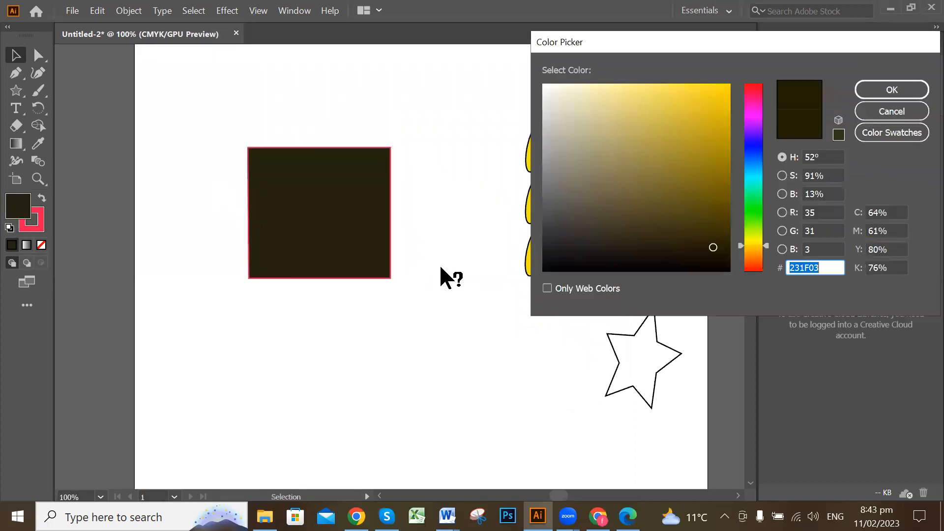
left_click(865, 112)
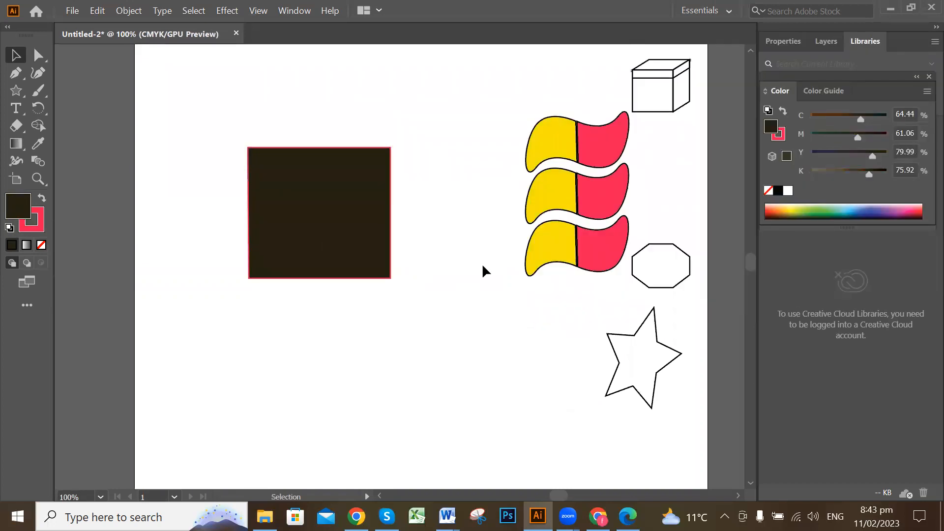
key("ctrl+z")
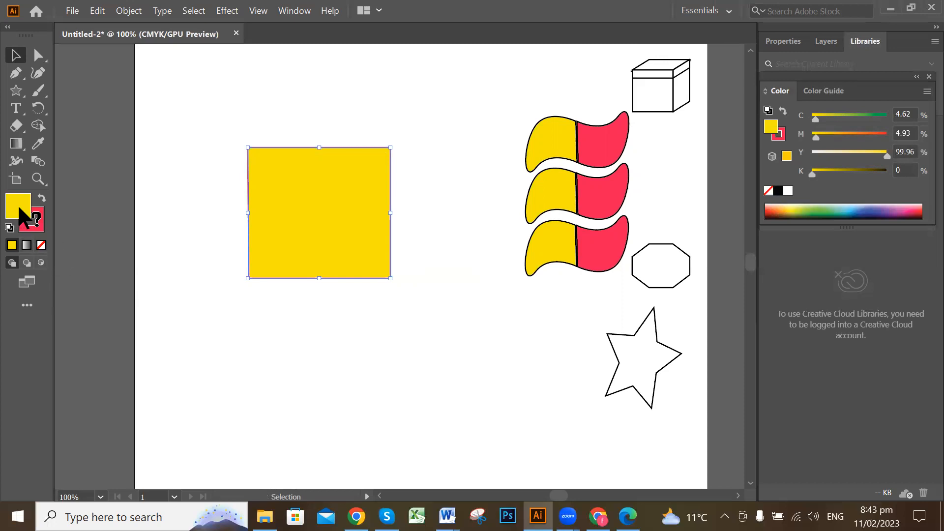
left_click(43, 246)
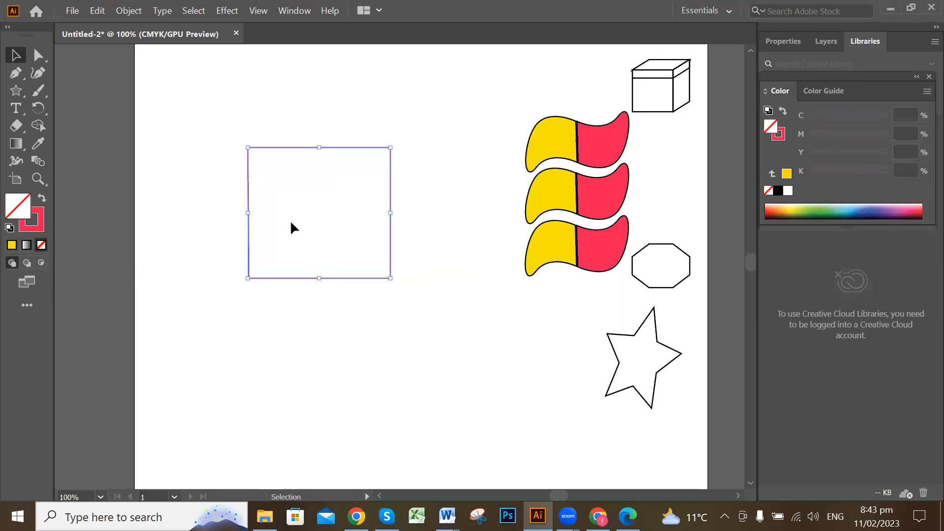
Undo the rectangle's fill removal, set both its fill and stroke to None, and deselect it.
left_click(299, 205)
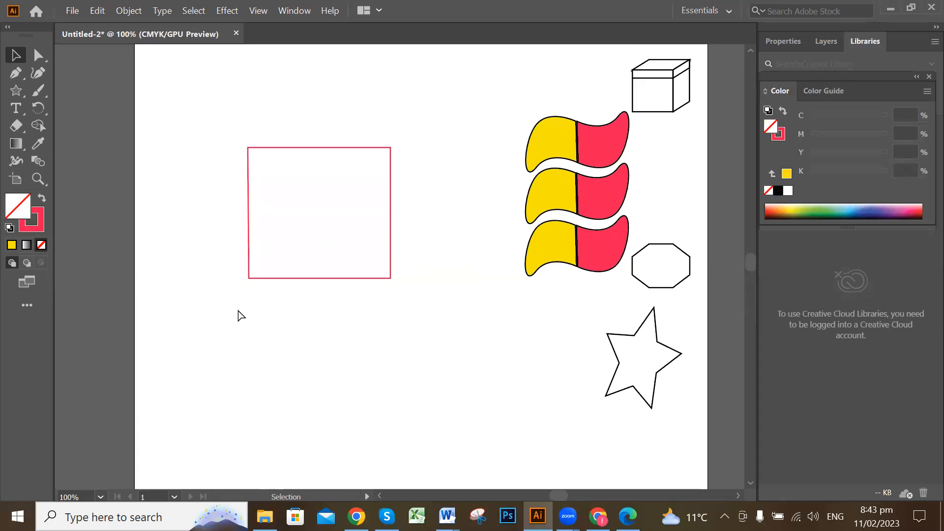
key("ctrl+z")
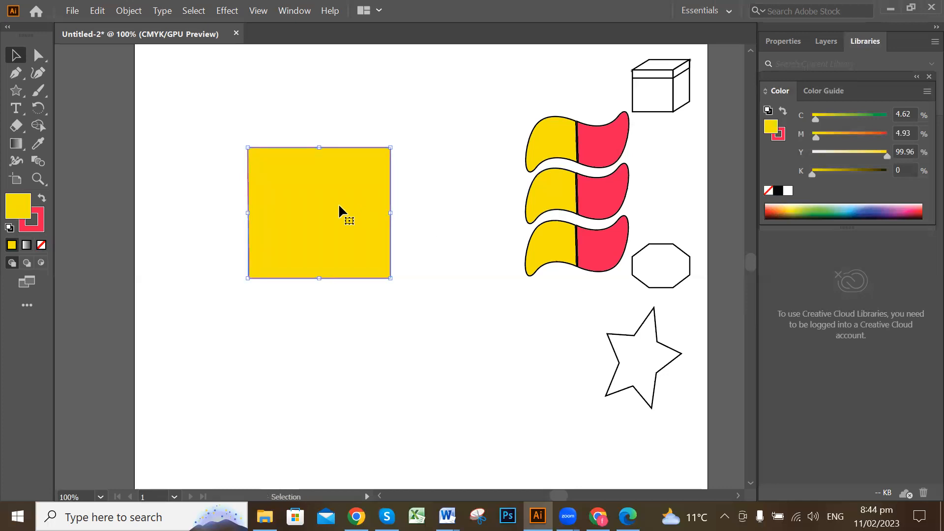
left_click(41, 245)
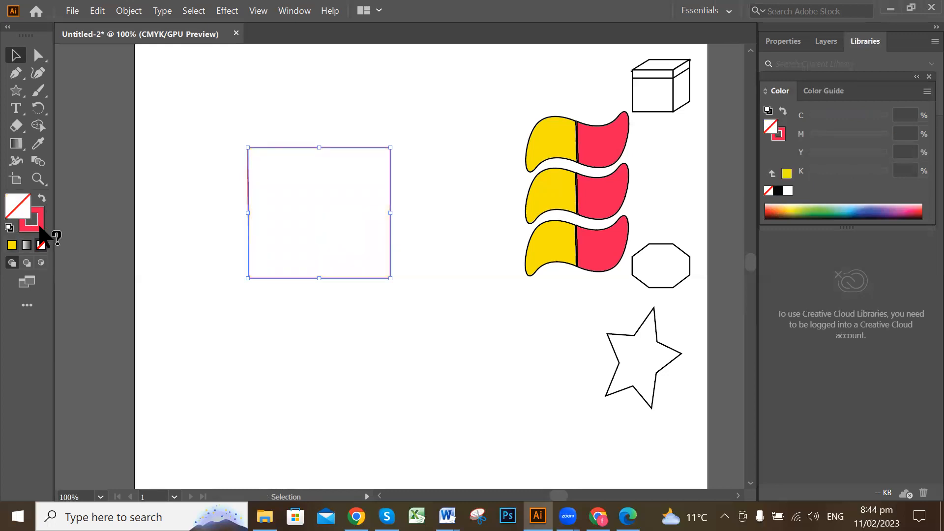
left_click(42, 231)
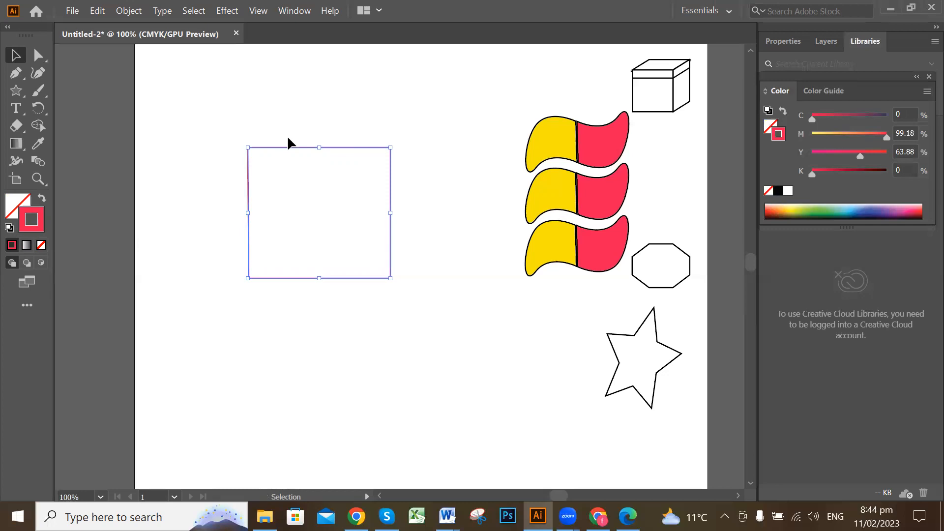
left_click(41, 245)
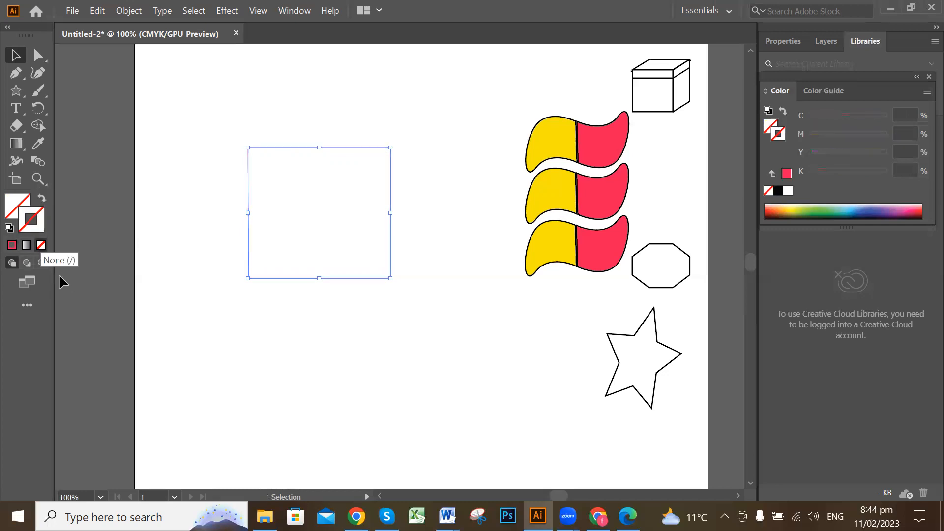
left_click(373, 358)
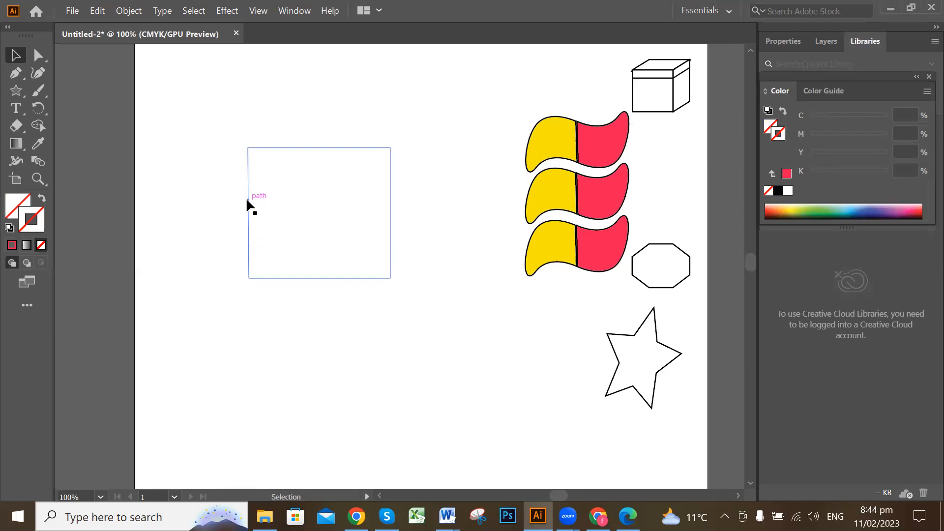
Select the invisible rectangle, stretch its lower edge slightly downward, and restore its pinkish red stroke.
left_click(247, 201)
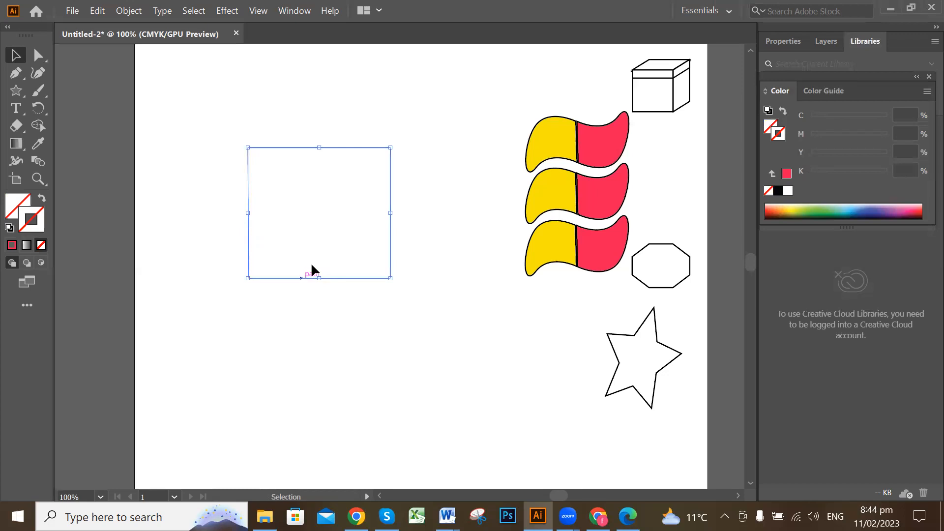
left_click_drag(382, 267, 391, 298)
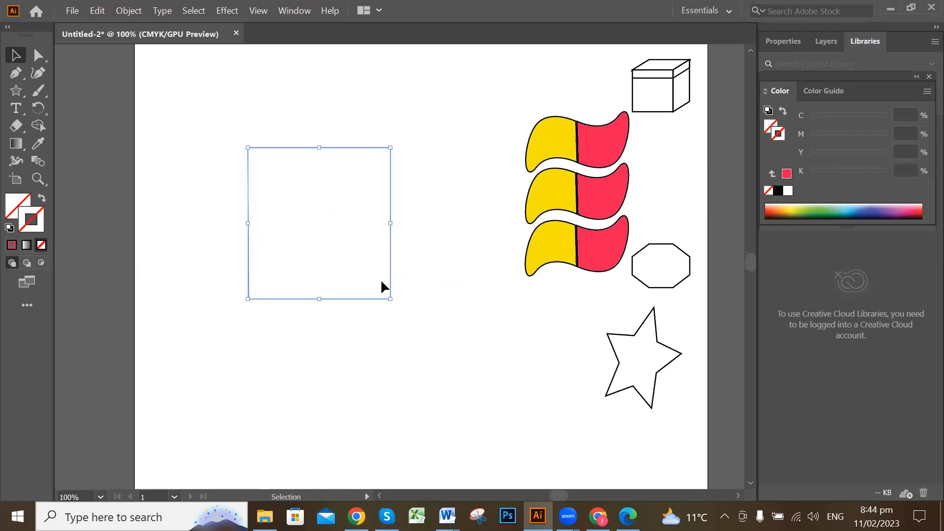
left_click(11, 246)
left_click(355, 189)
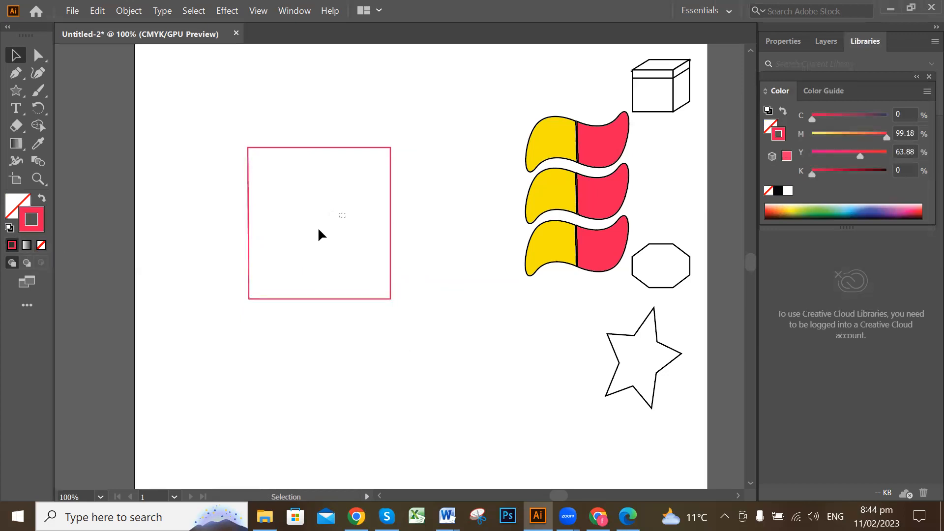
Select the unfilled rectangle by its outline and give it a linear white-to-black gradient fill.
left_click_drag(329, 227, 259, 180)
left_click(301, 299)
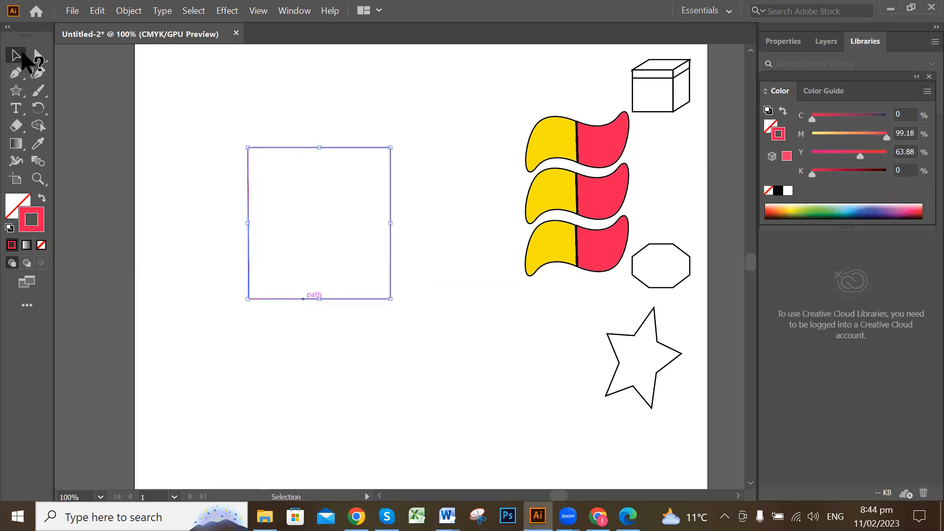
left_click(327, 243)
left_click_drag(181, 121, 438, 341)
left_click(276, 200)
left_click(389, 296)
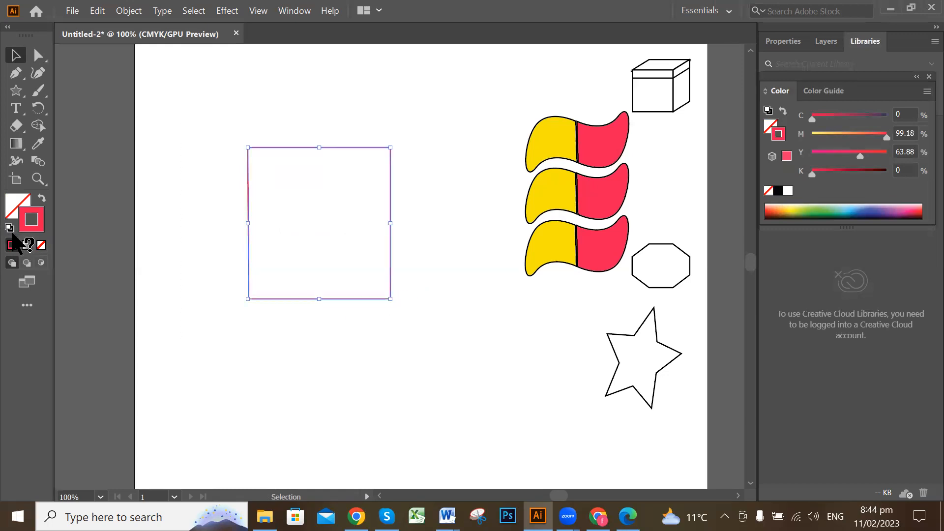
left_click(12, 211)
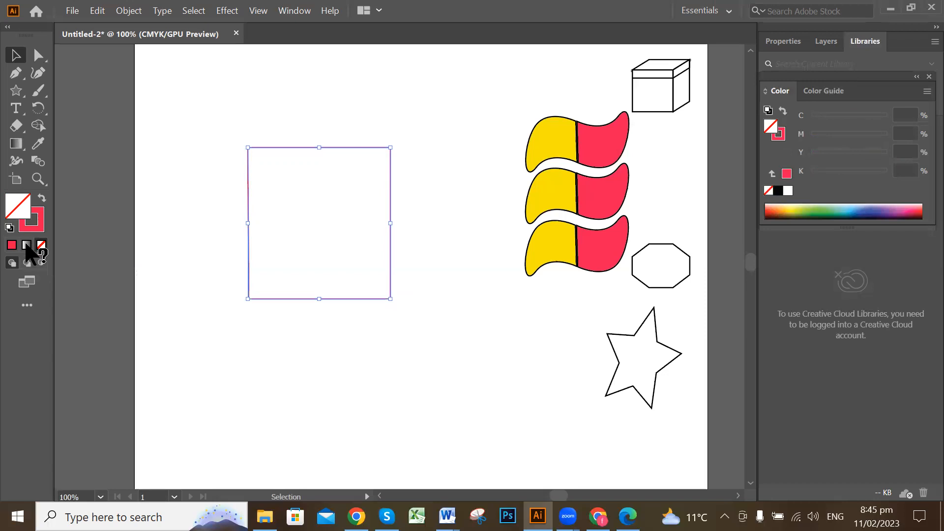
left_click(26, 245)
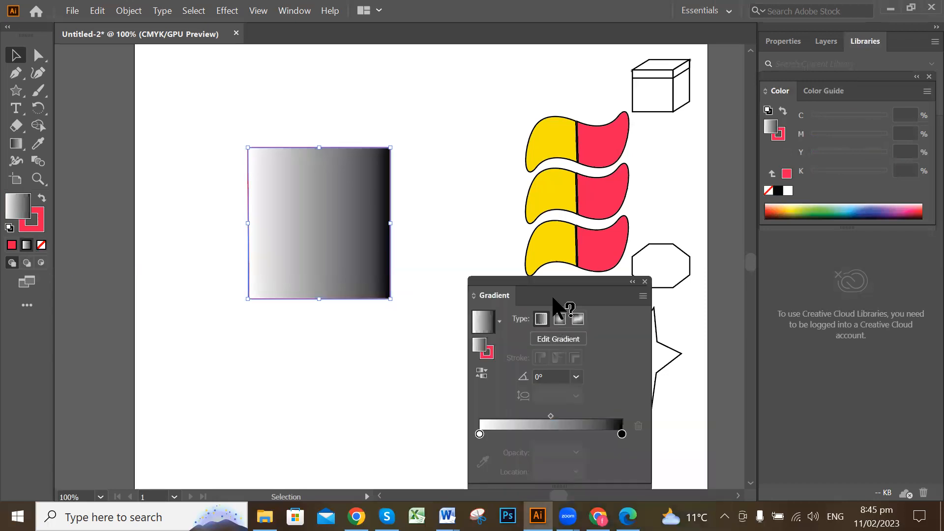
left_click_drag(549, 233, 548, 195)
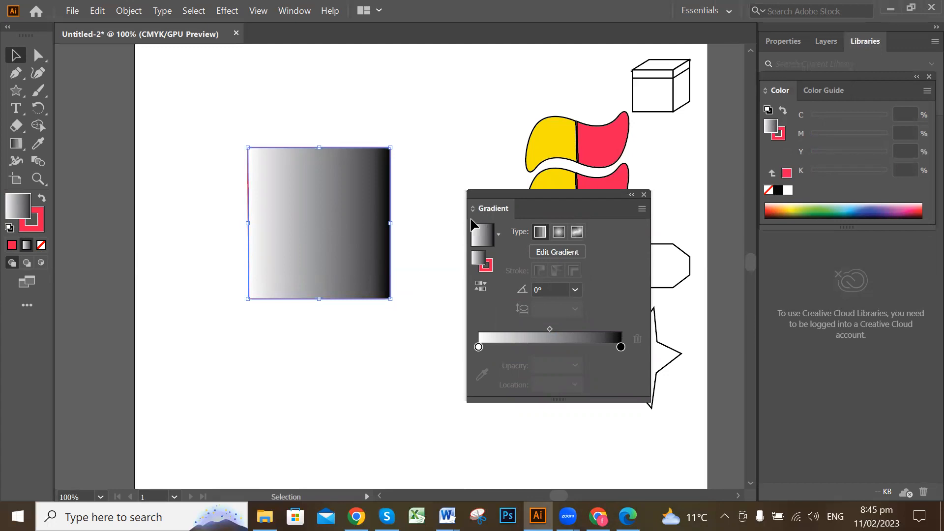
Try the Orange, Yellow gradient preset, apply Fading Sky instead, and move its opaque blue stop past the middle of the gradient.
left_click(498, 233)
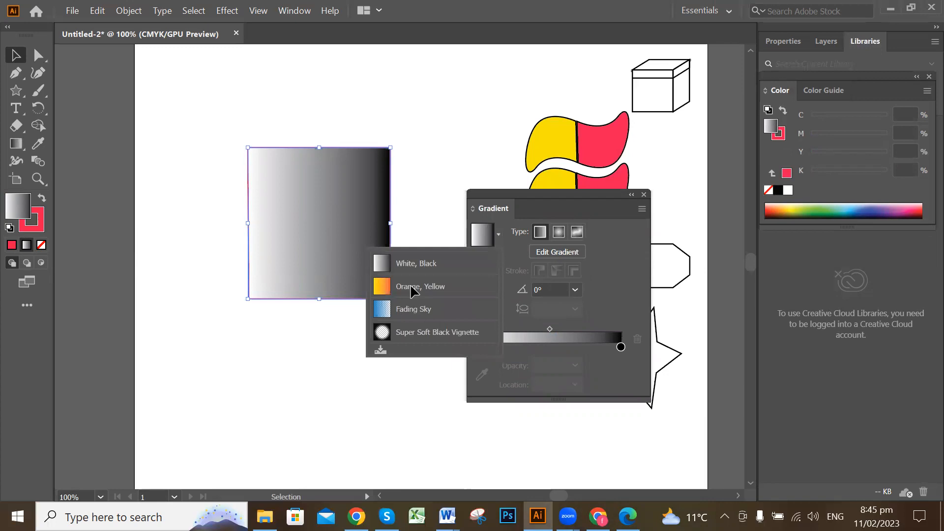
left_click(415, 288)
left_click(498, 233)
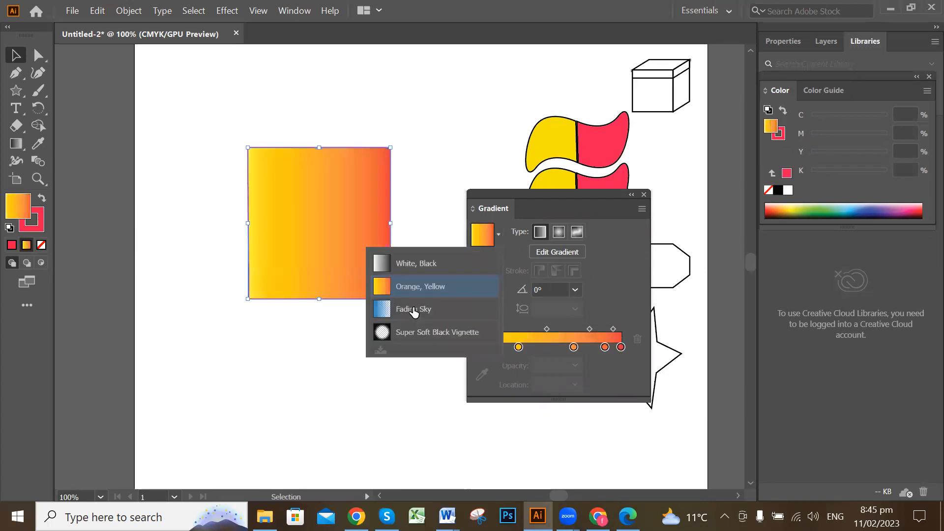
left_click(413, 308)
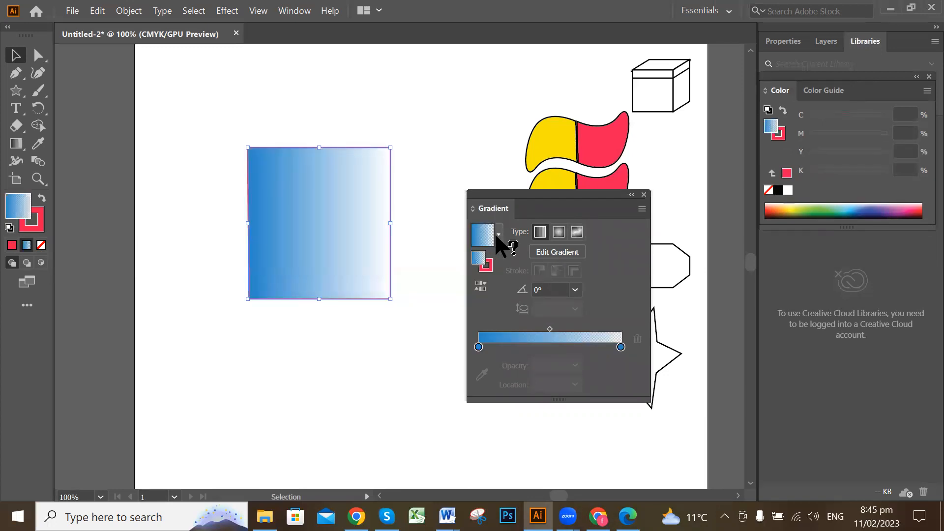
left_click_drag(479, 347, 569, 347)
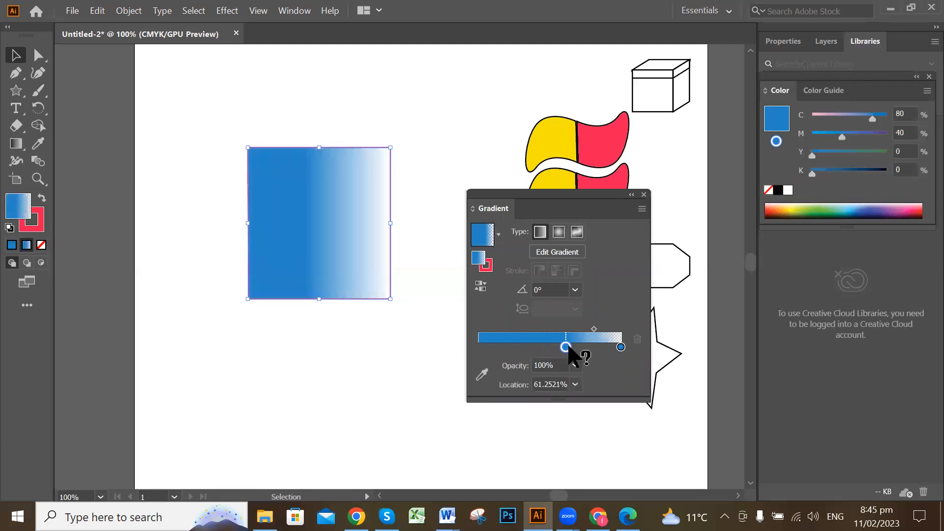
left_click(643, 195)
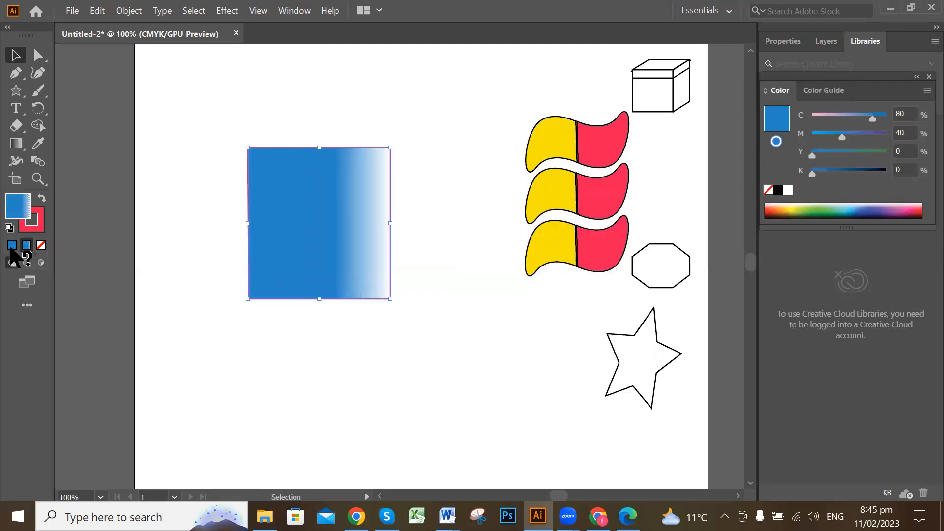
Change the rectangle's gradient fill to solid blue and move the rectangle slightly up and to the left.
left_click(11, 245)
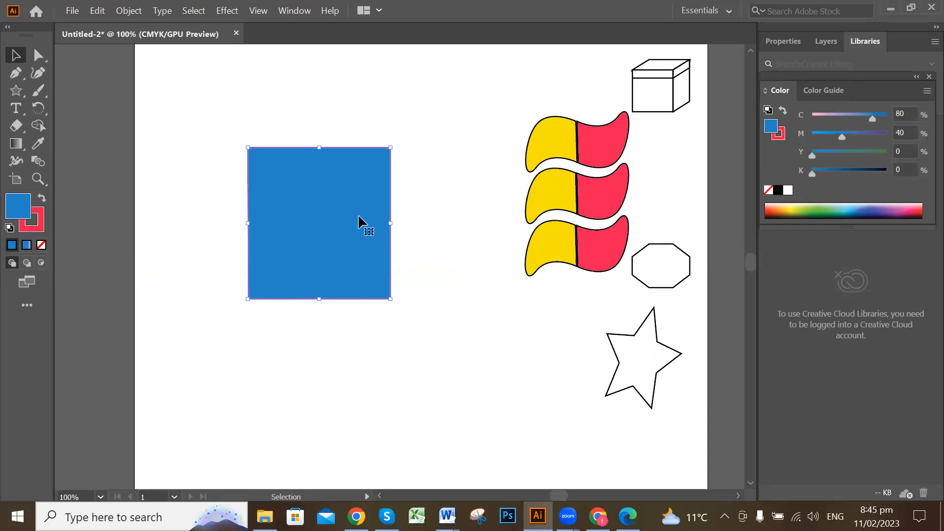
left_click_drag(392, 280, 310, 211)
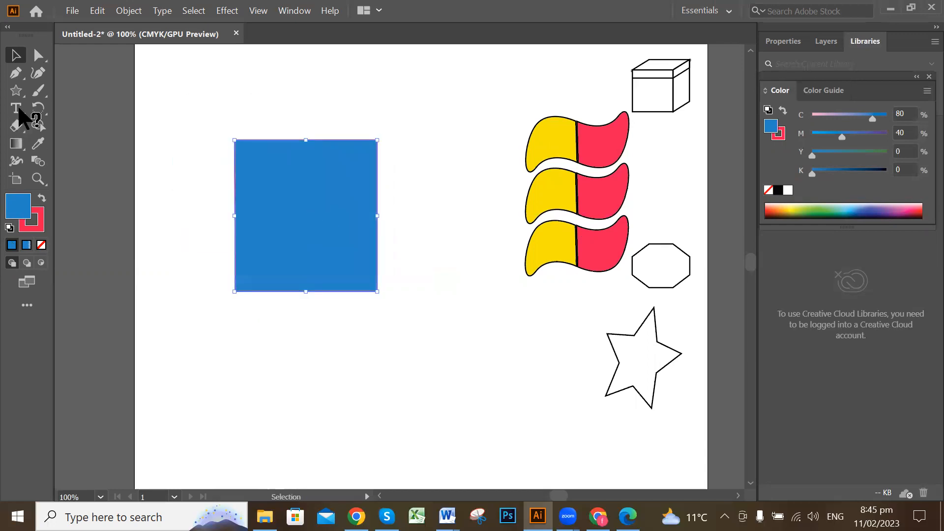